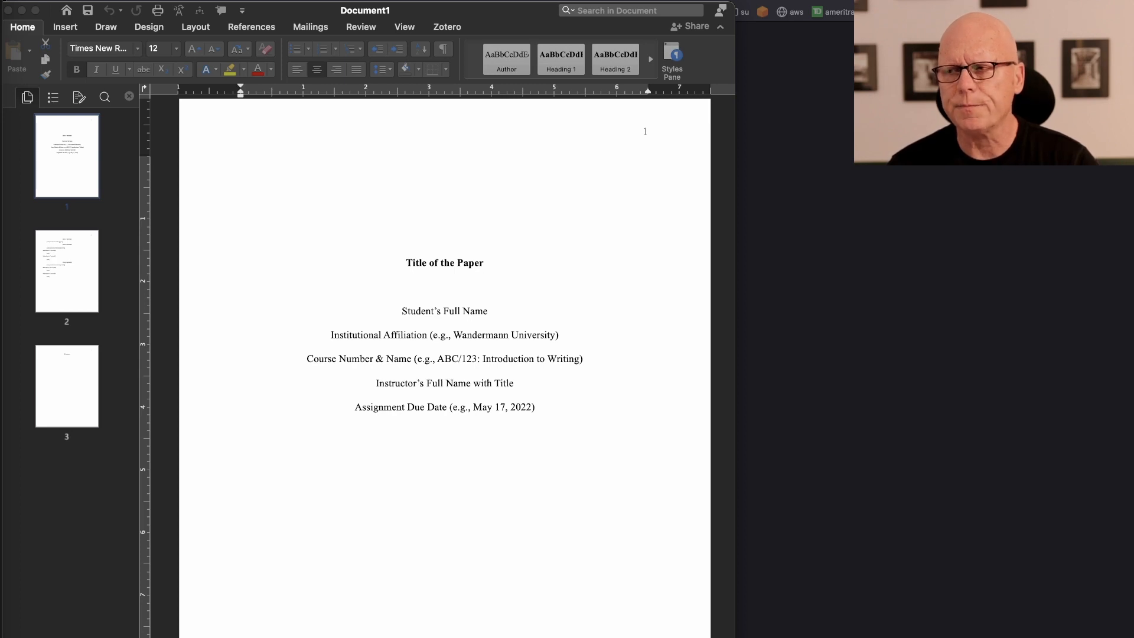
Look through the paper template's title page, body outline with placeholder headings, and References page
scroll(414, 567, down, 5)
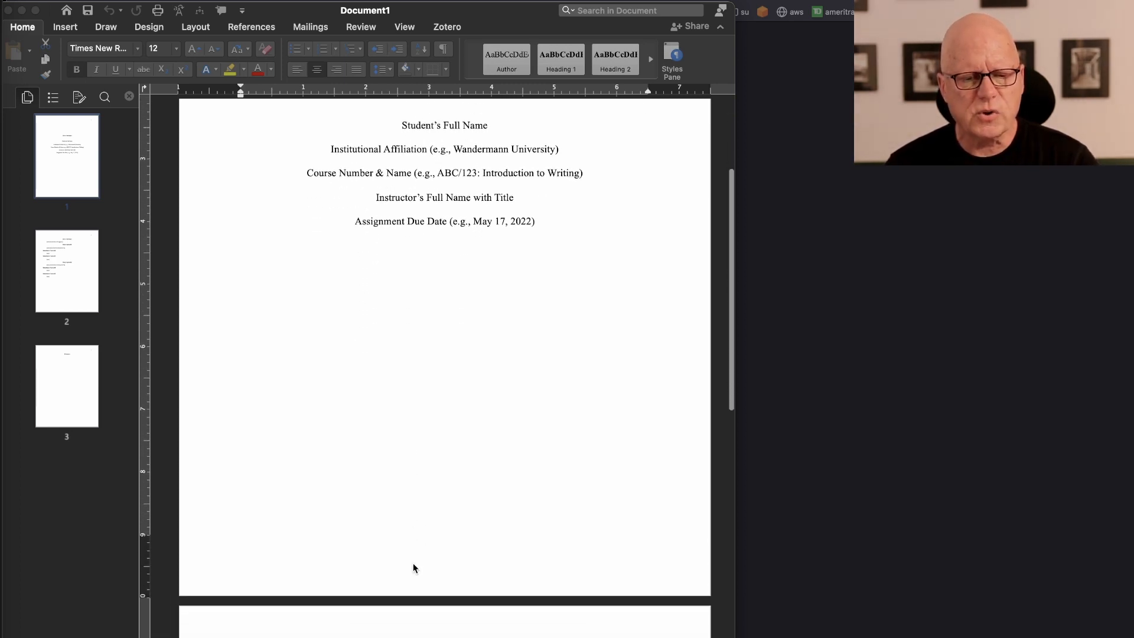
scroll(413, 564, down, 10)
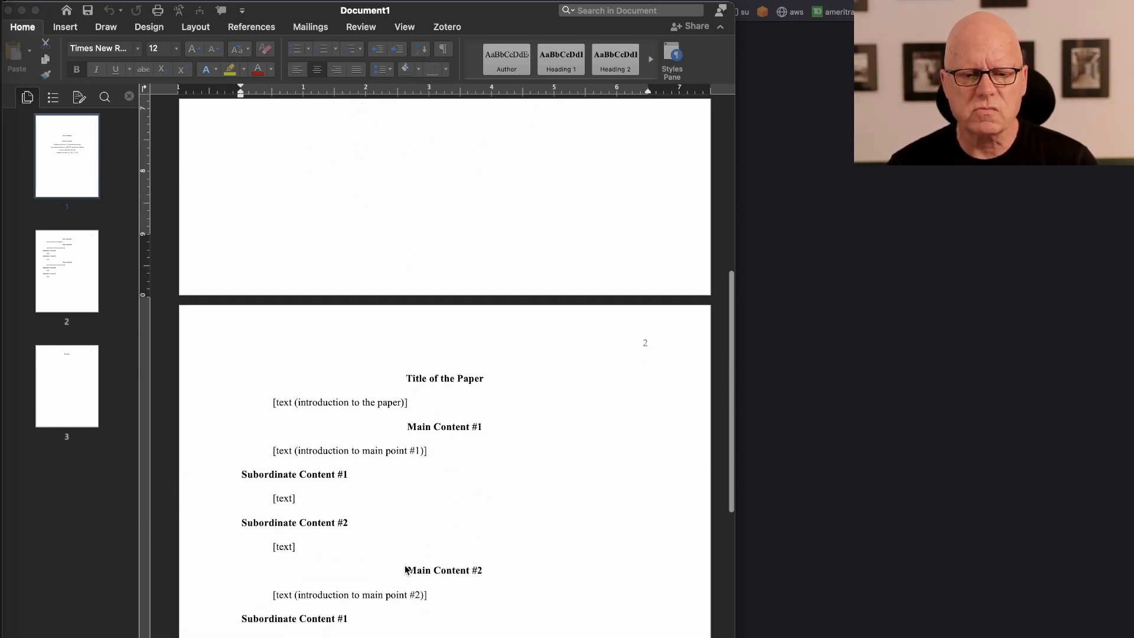
scroll(405, 565, up, 2)
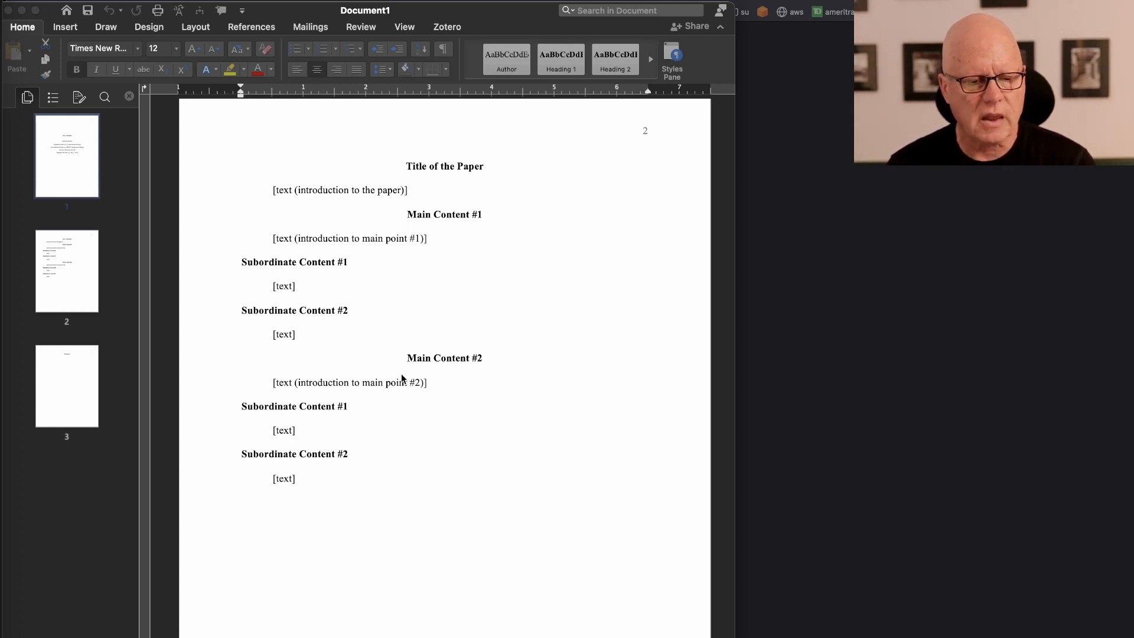
scroll(392, 457, down, 5)
scroll(391, 458, down, 4)
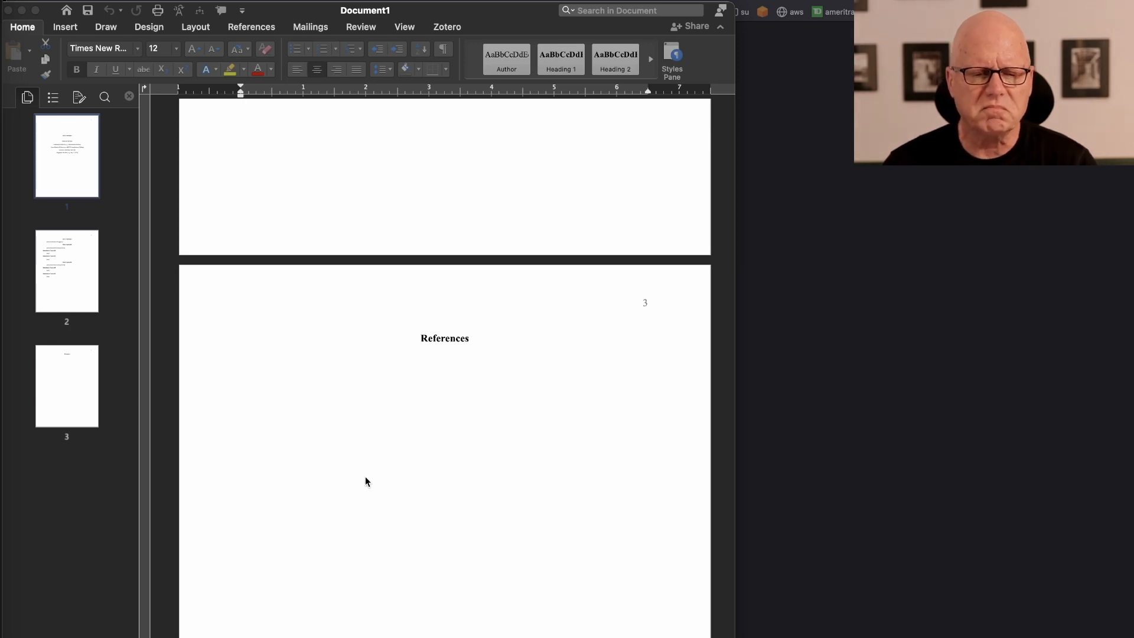
scroll(388, 312, up, 15)
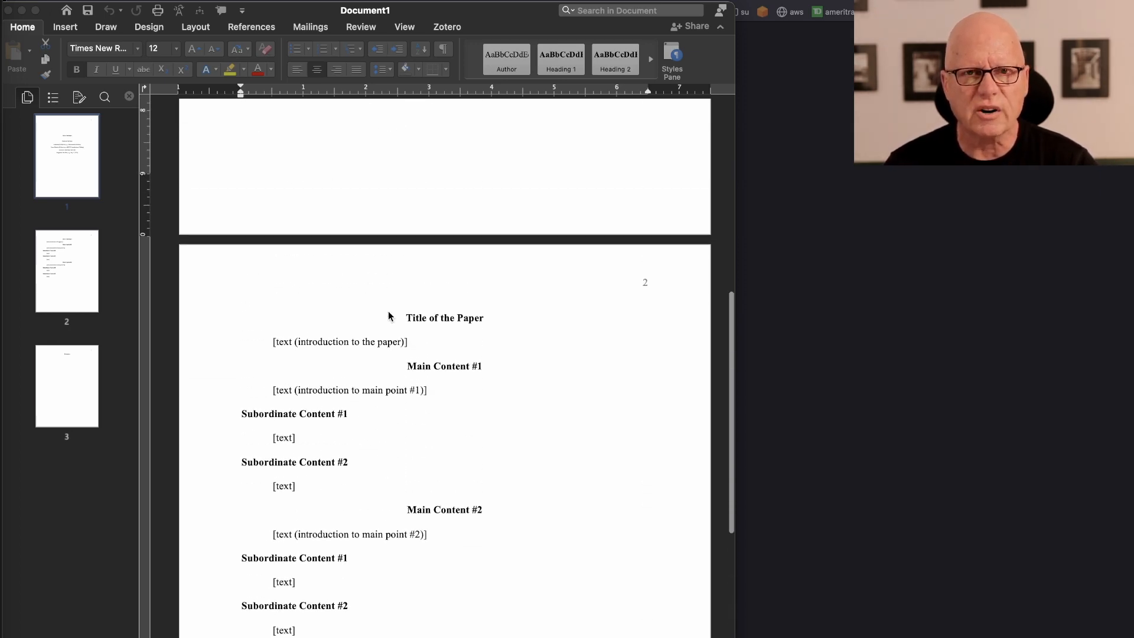
scroll(388, 312, up, 10)
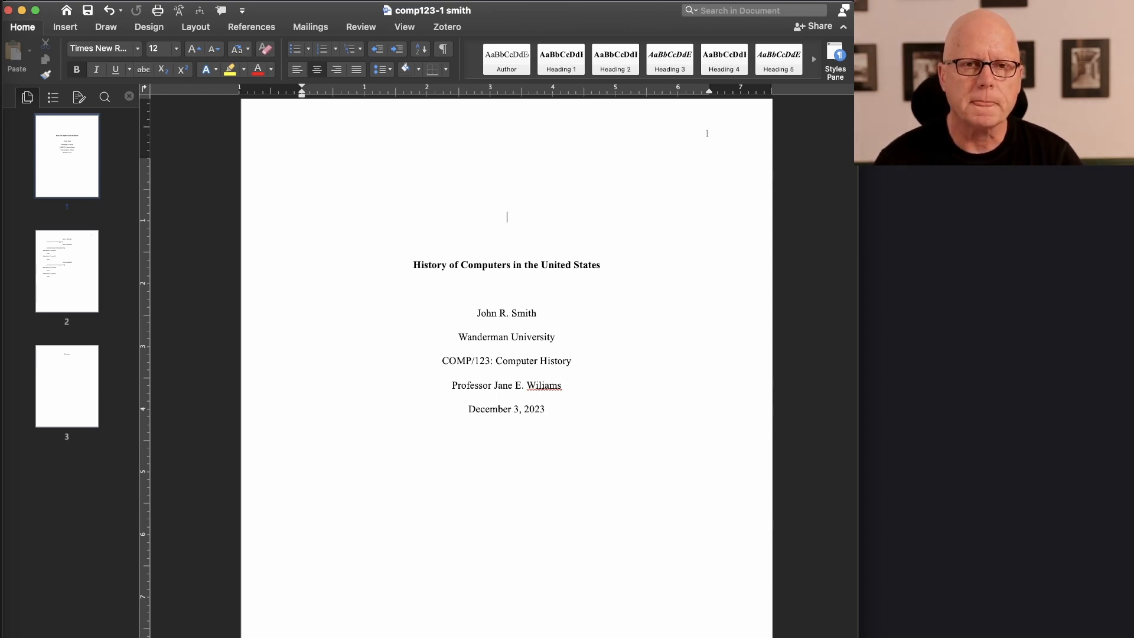
Correct the misspelled instructor surname on the title page with the first suggested spelling
right_click(538, 387)
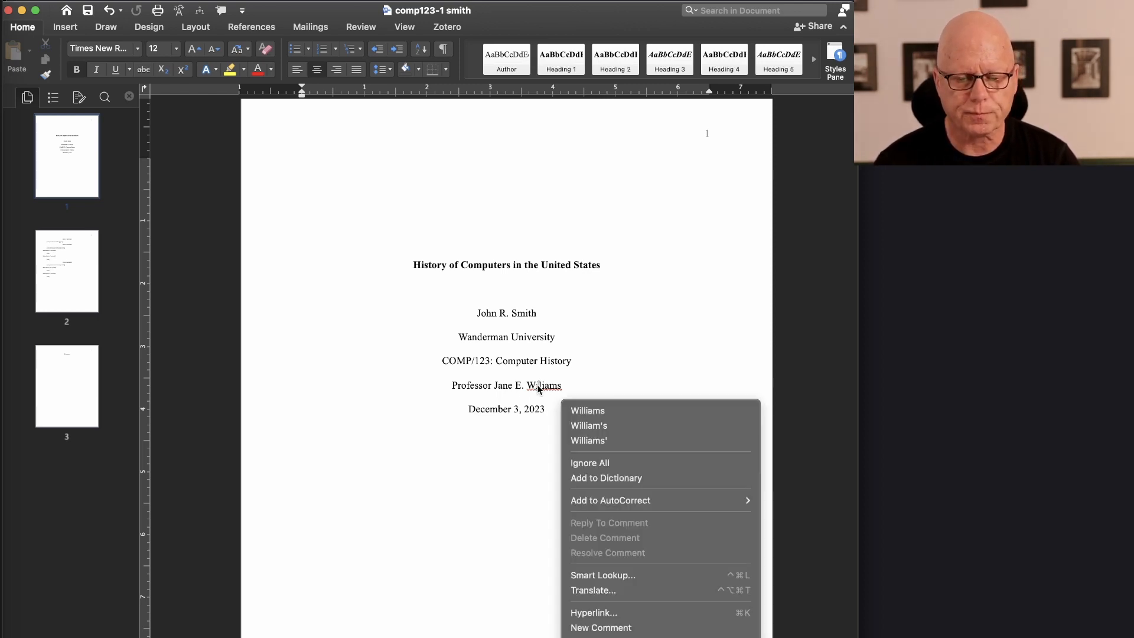
click(602, 410)
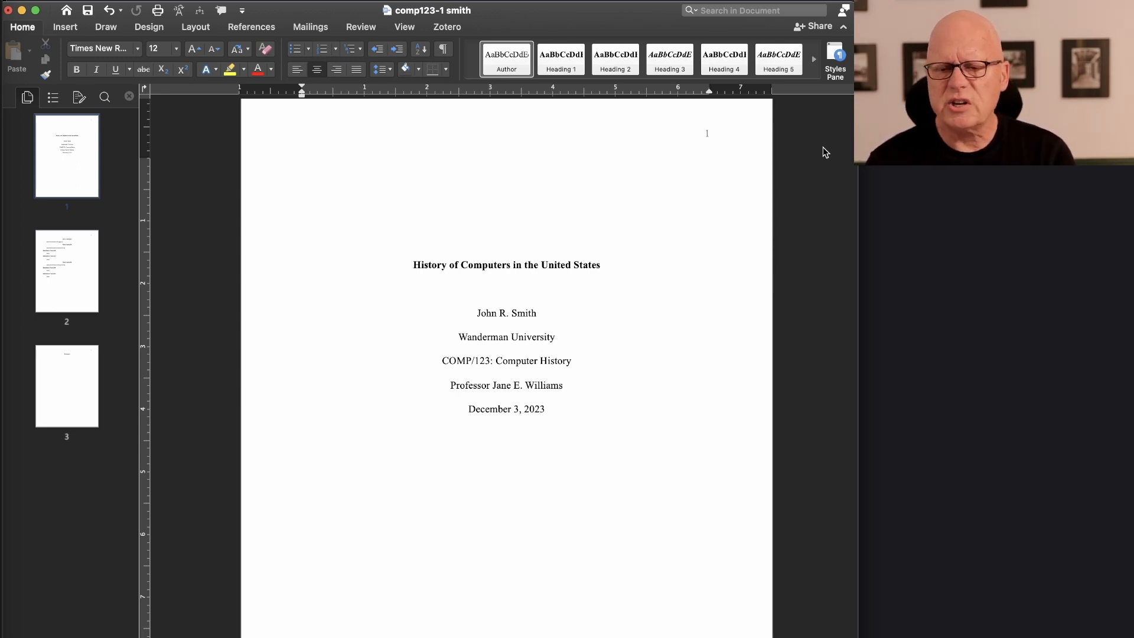
Review the page number, course, instructor and date lines on the title page, and the placeholder headings on page 2
click(729, 140)
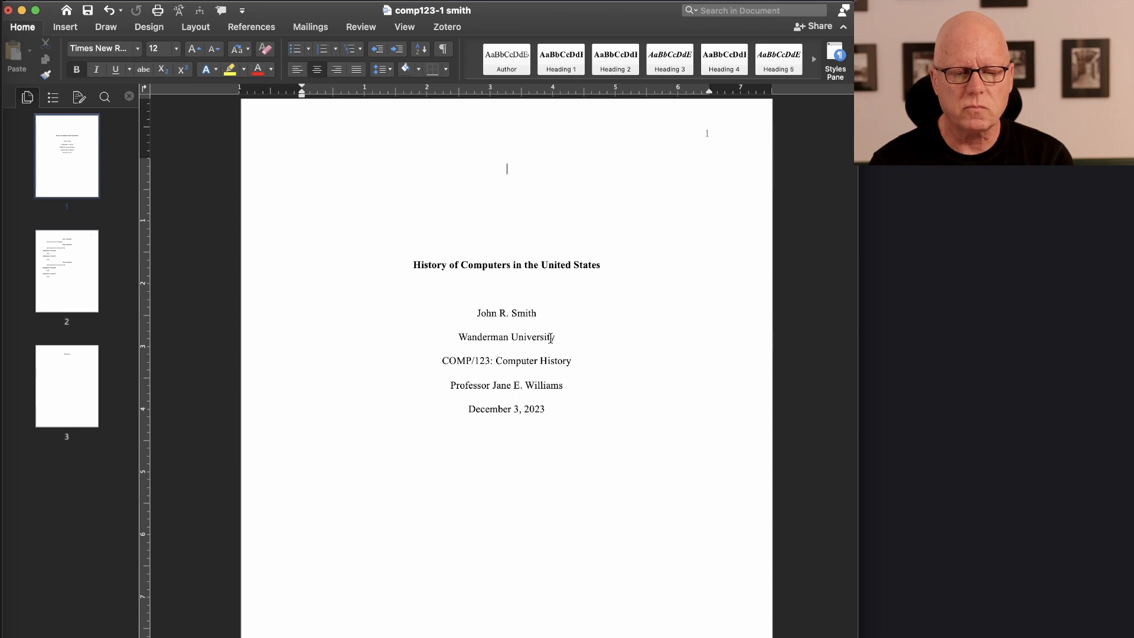
click(450, 361)
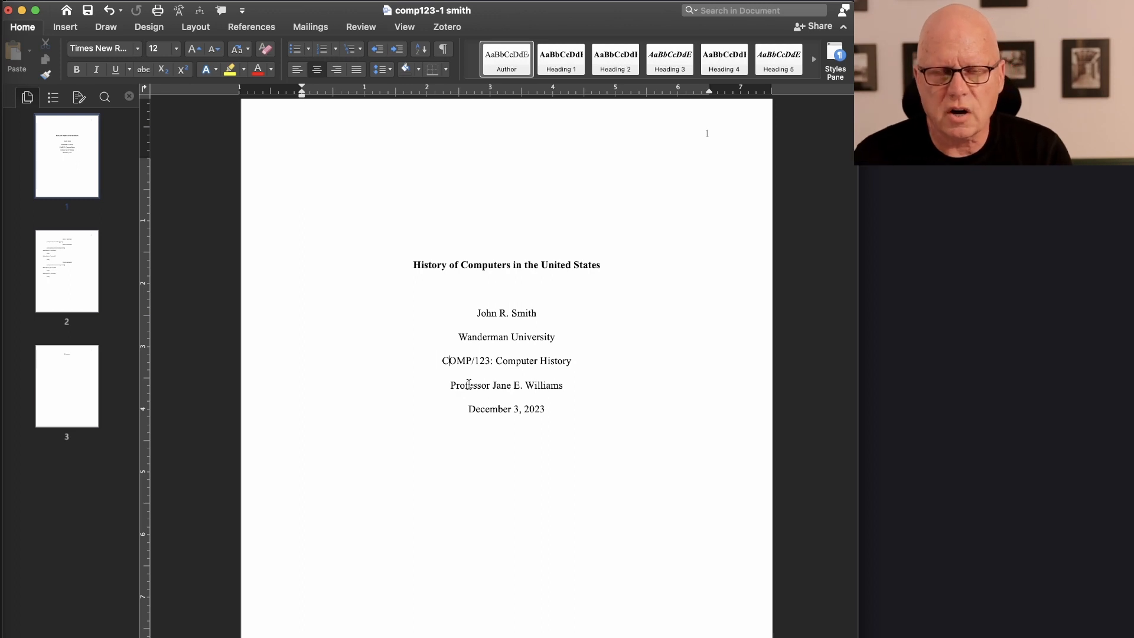
click(467, 385)
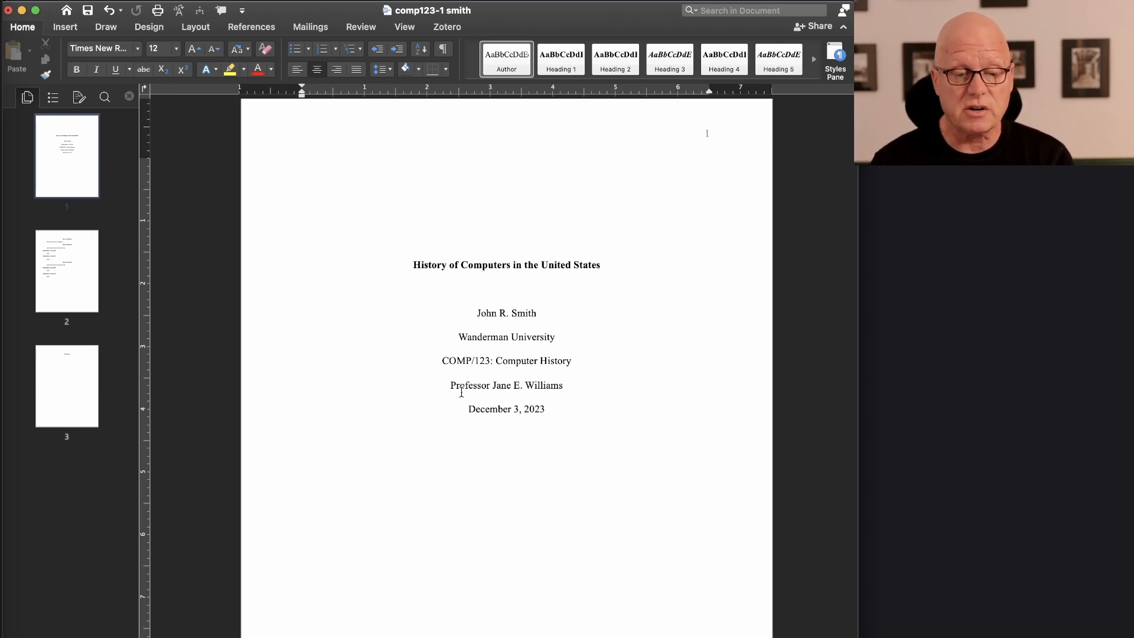
click(565, 386)
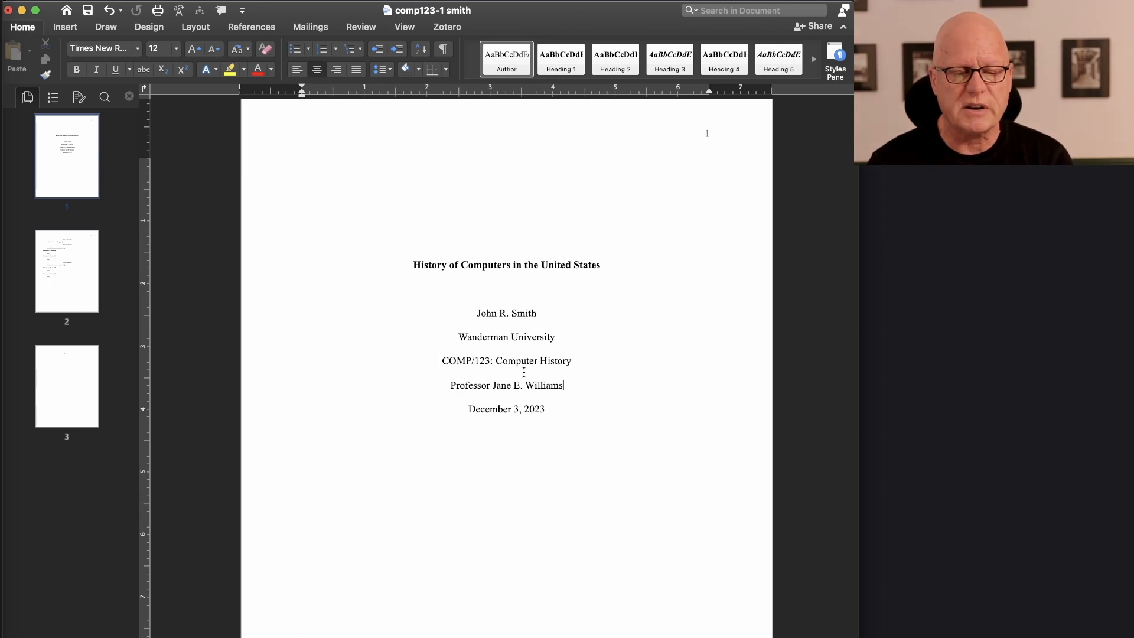
click(491, 404)
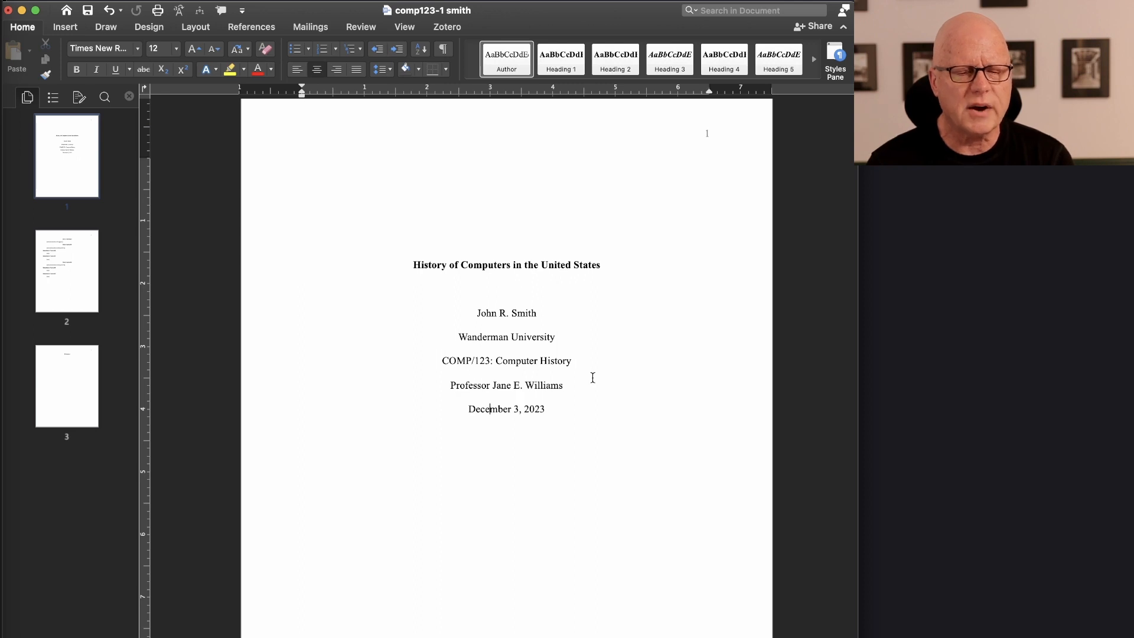
scroll(583, 463, down, 5)
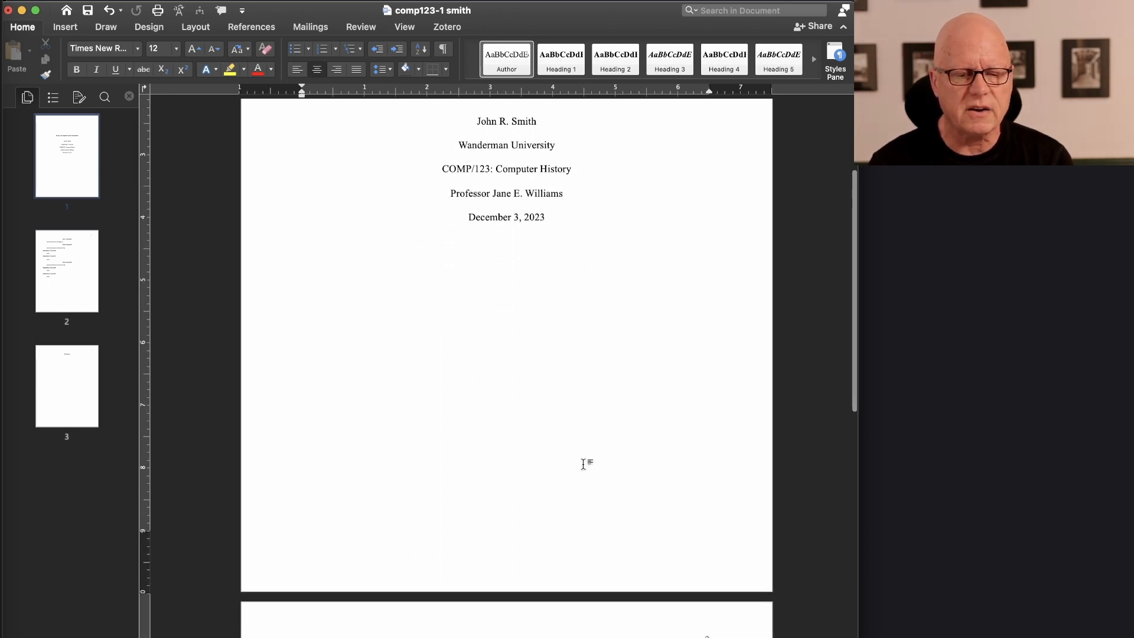
scroll(583, 464, down, 5)
scroll(584, 464, down, 5)
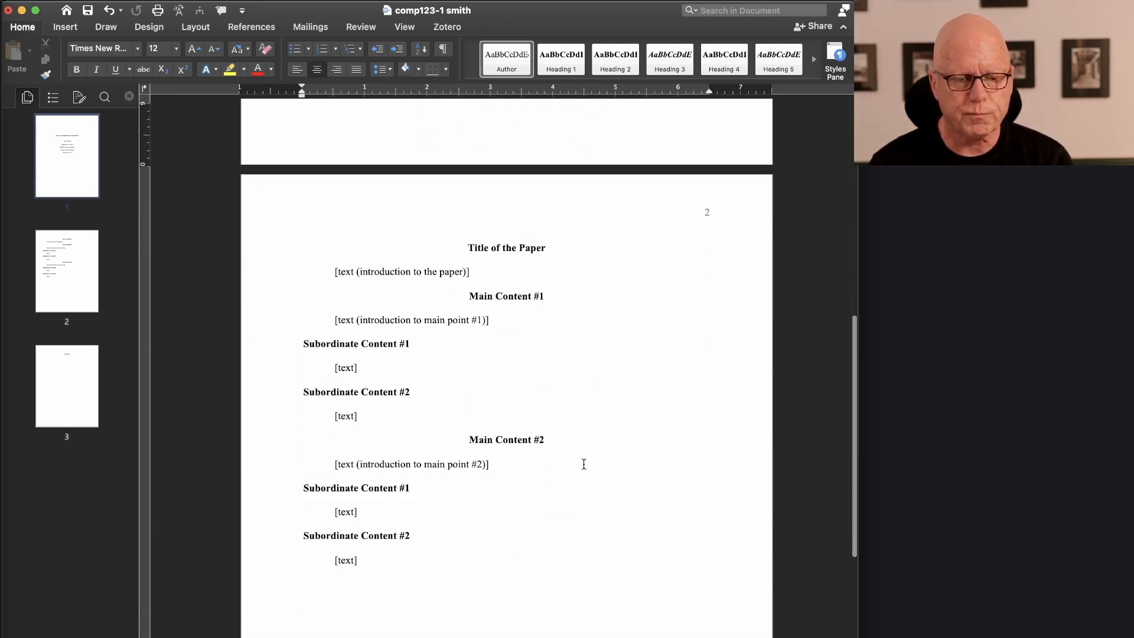
scroll(583, 463, down, 3)
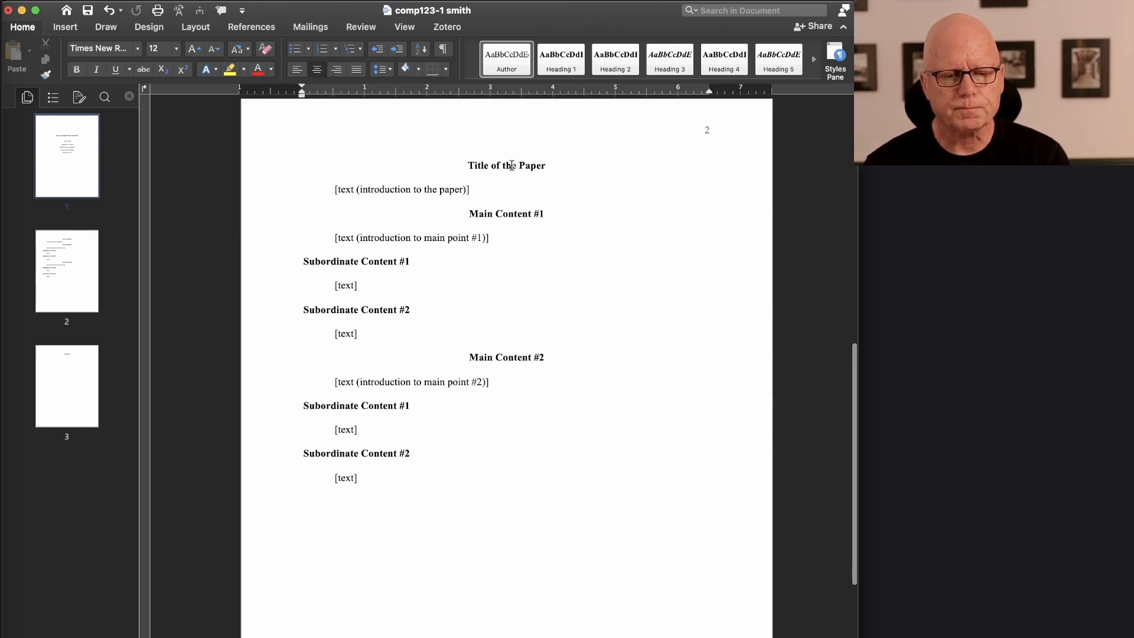
click(511, 165)
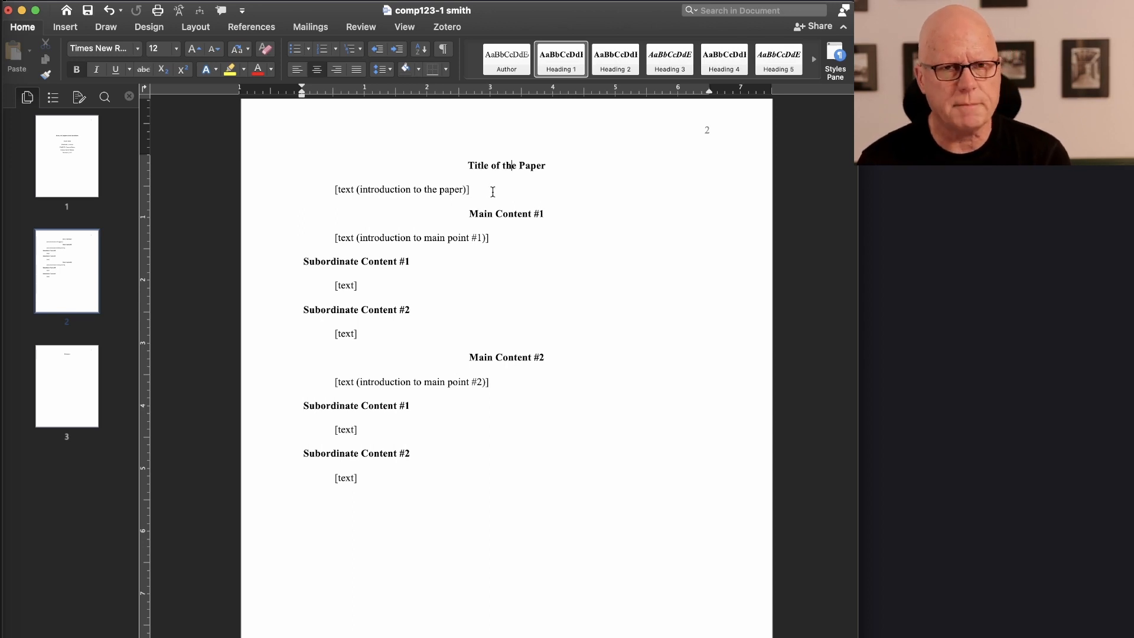
click(465, 226)
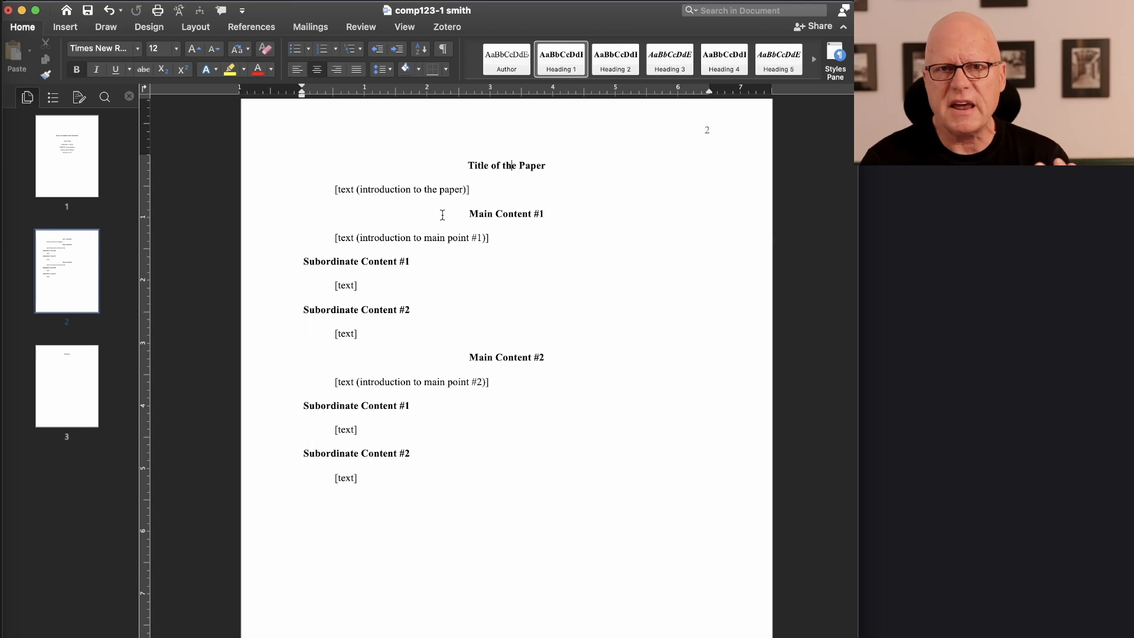
Copy the title "History of Computers in the United States" from the title page over the "Title of the Paper" placeholder on page 2
scroll(449, 209, up, 10)
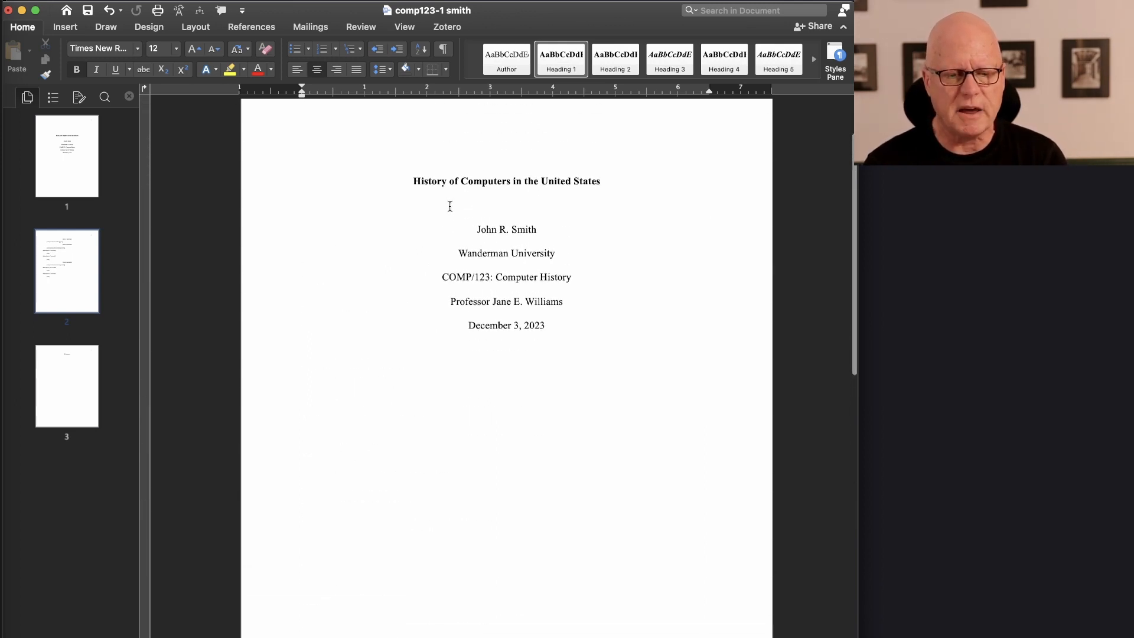
drag(413, 262, 597, 260)
key(super+c)
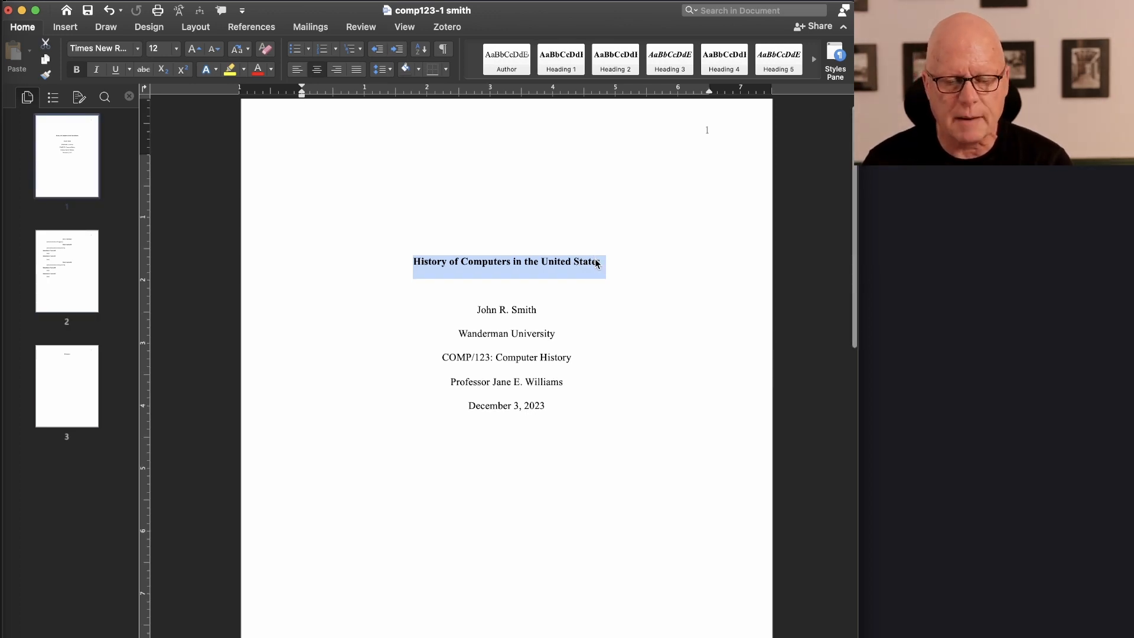
scroll(555, 325, down, 10)
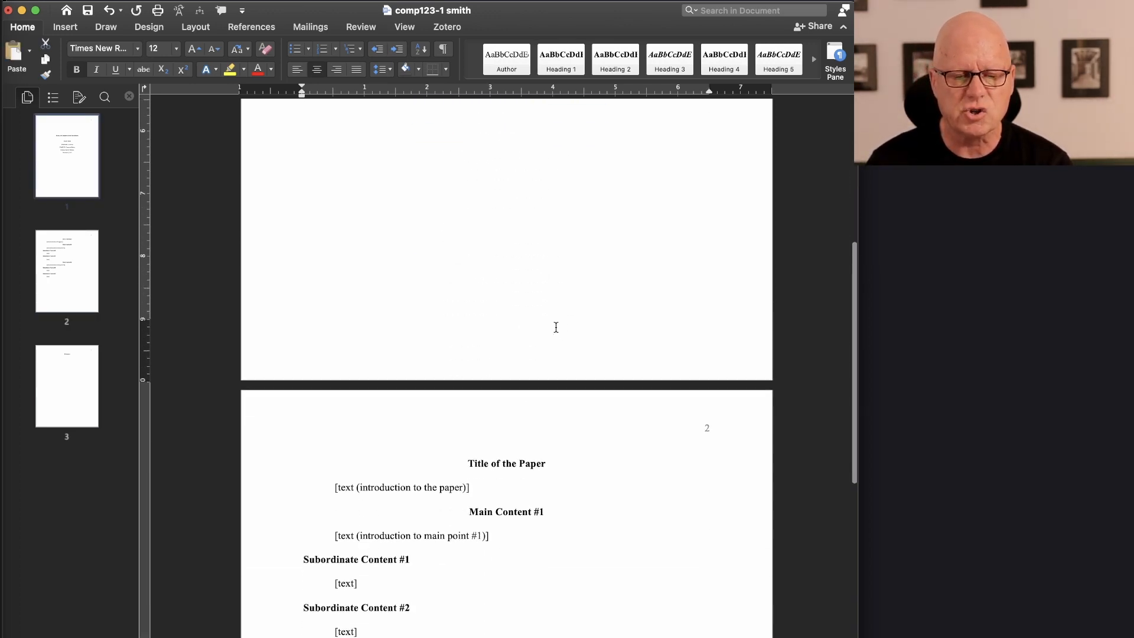
scroll(556, 327, down, 3)
drag(546, 320, 489, 319)
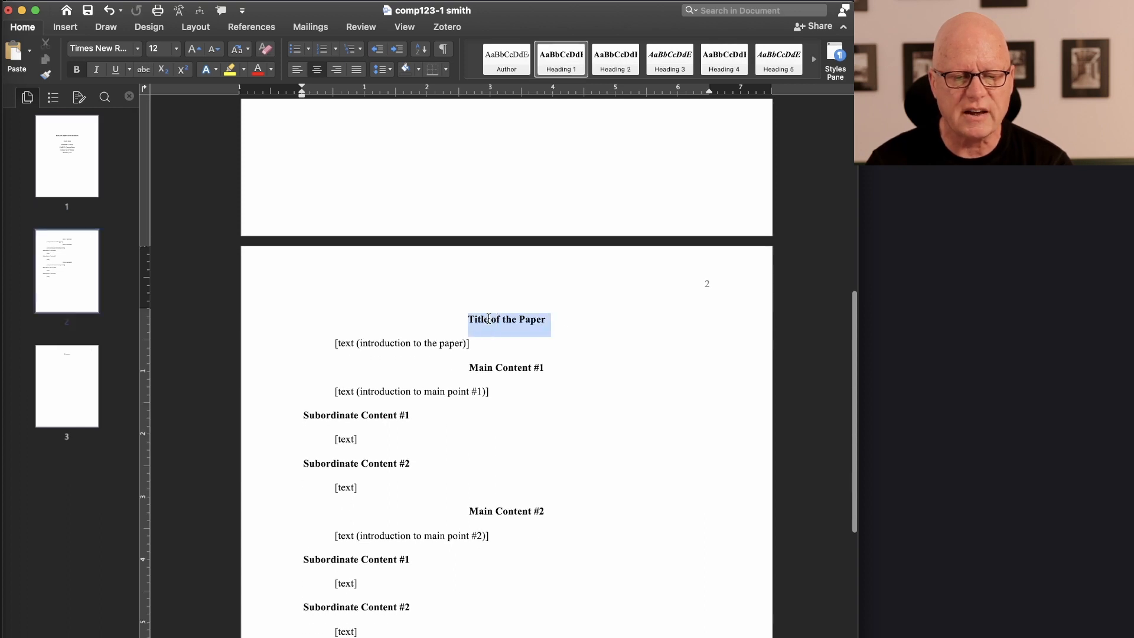
key(super+v)
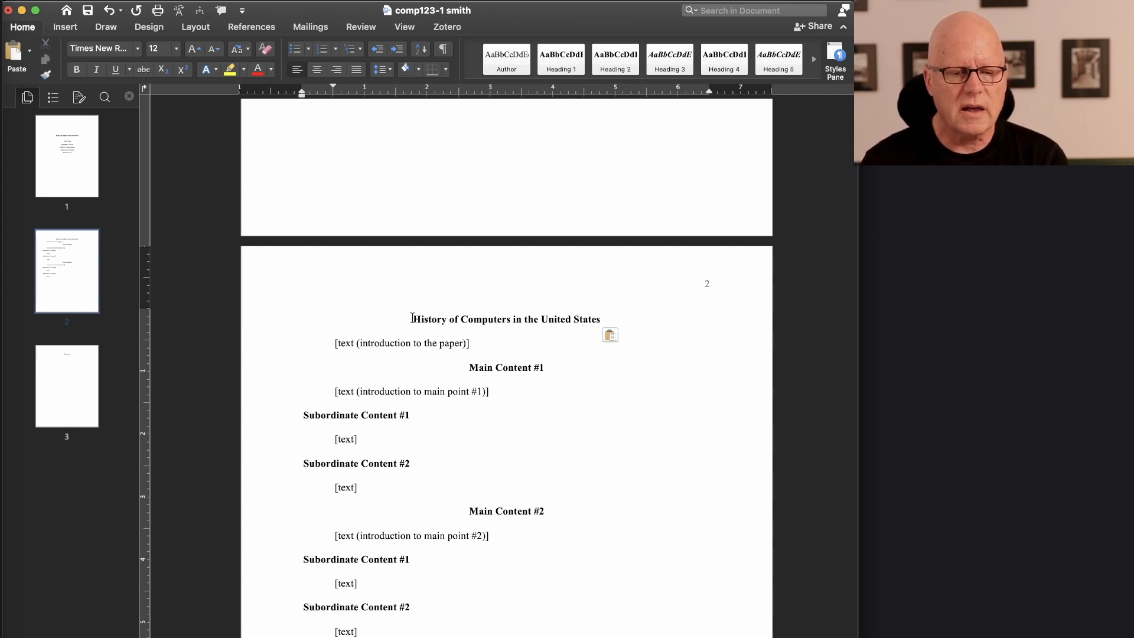
Apply the Heading 1 style to the paper title above the introduction on page 2
drag(414, 317, 598, 319)
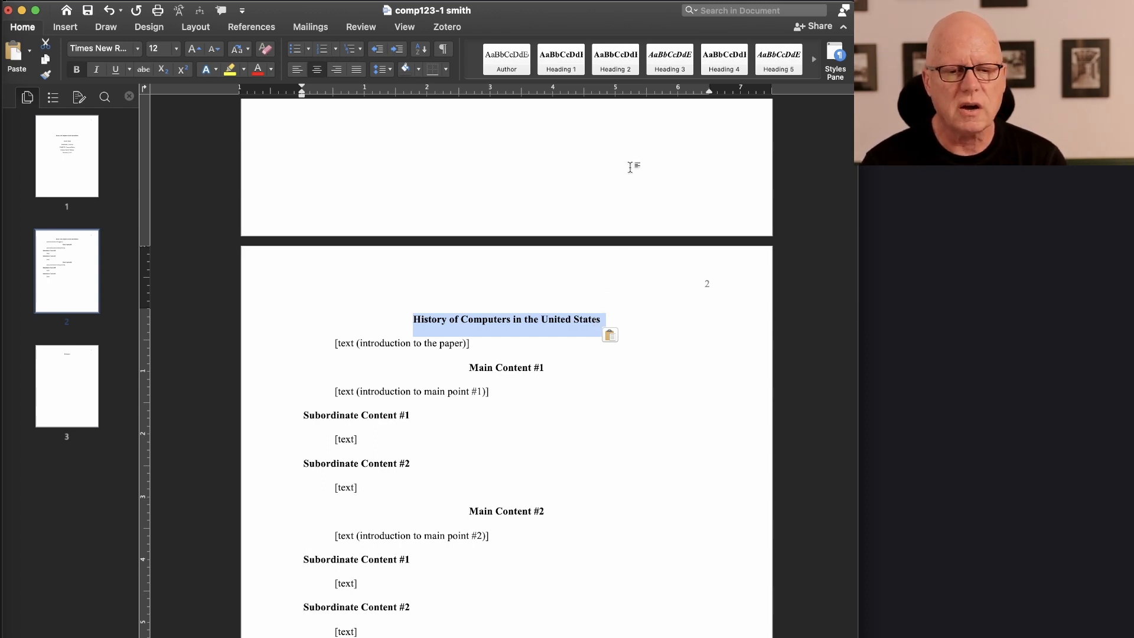
click(555, 64)
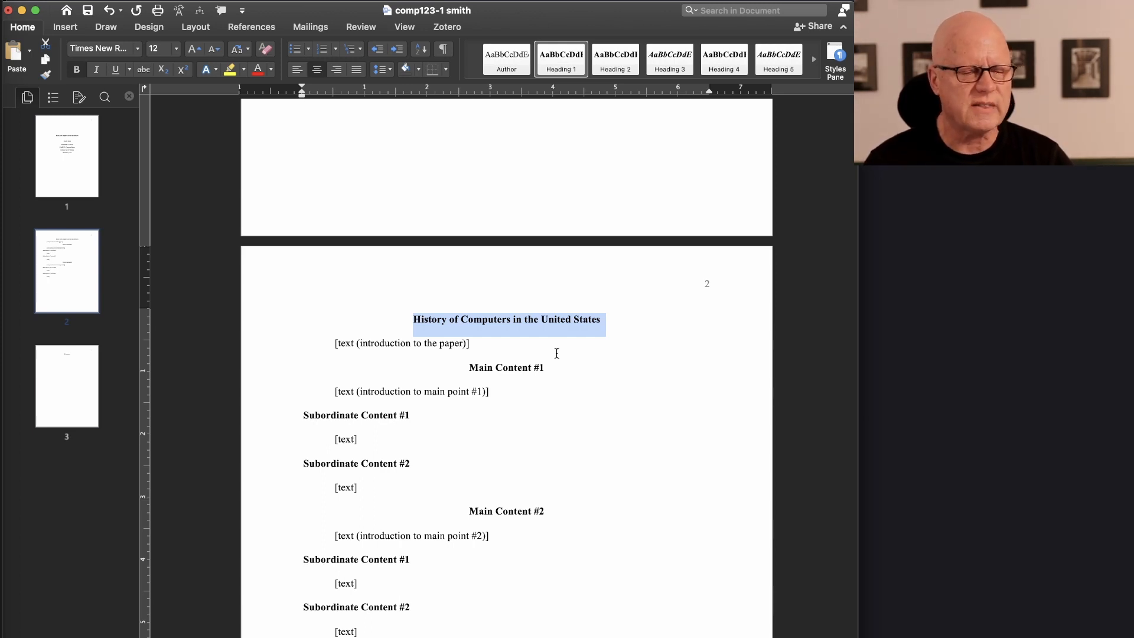
Insert a page break before the page 2 title and place the cursor on the new blank page
click(414, 318)
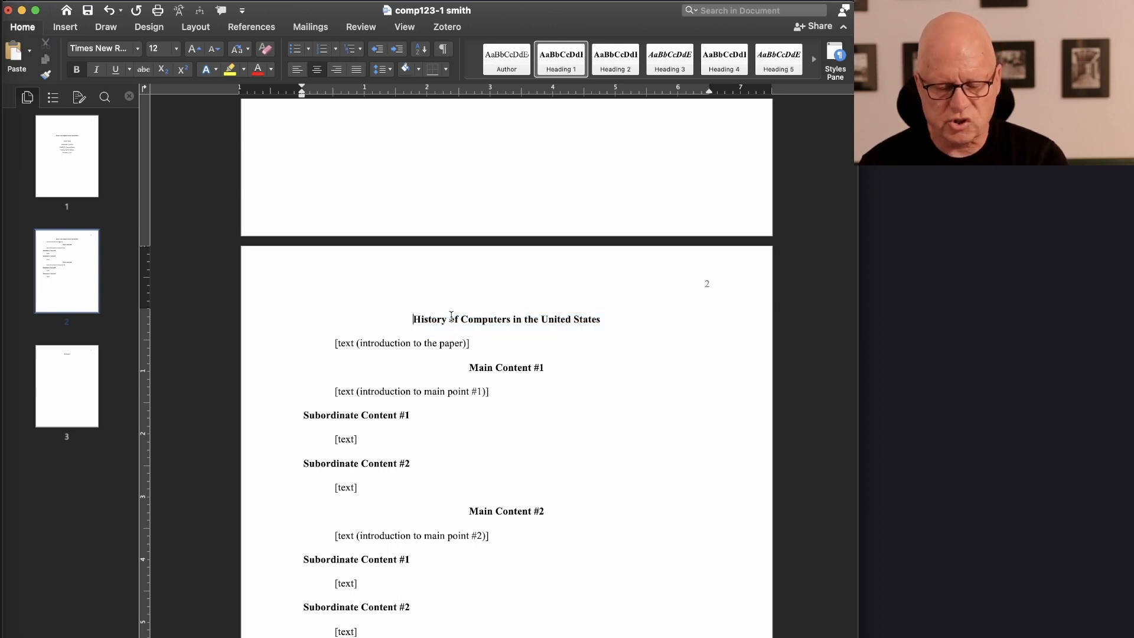
key(super+Return)
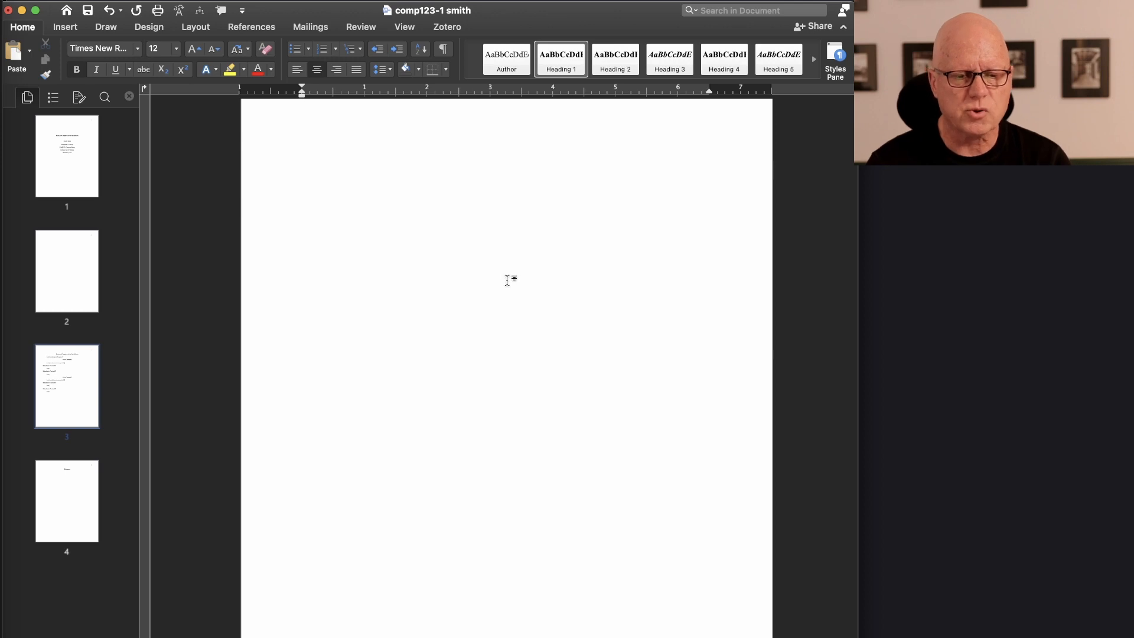
scroll(507, 280, up, 2)
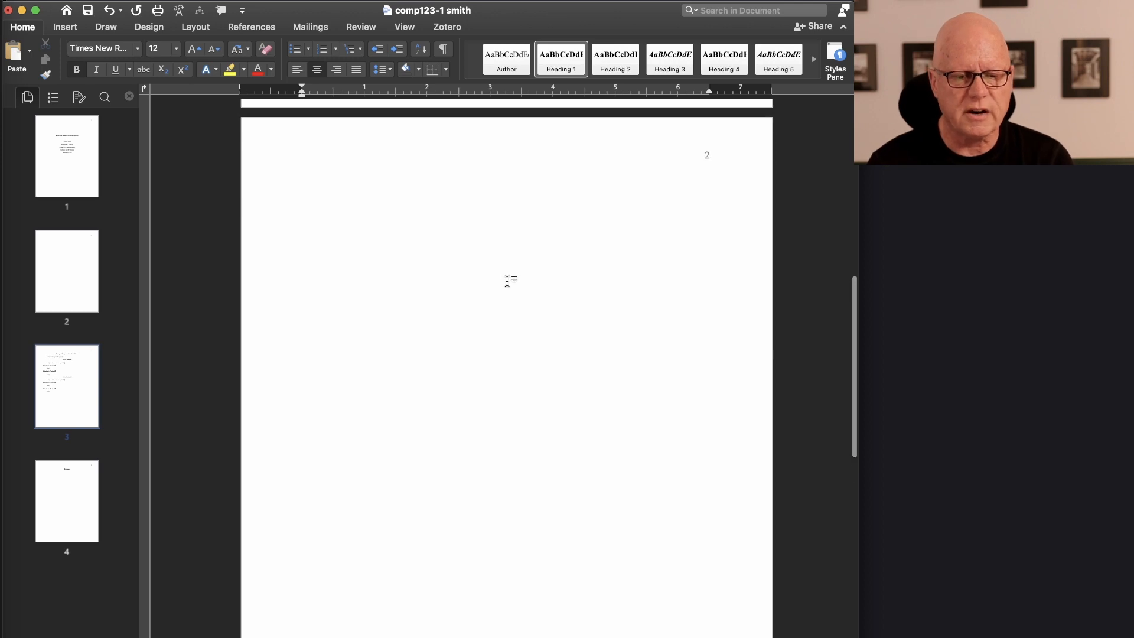
click(479, 240)
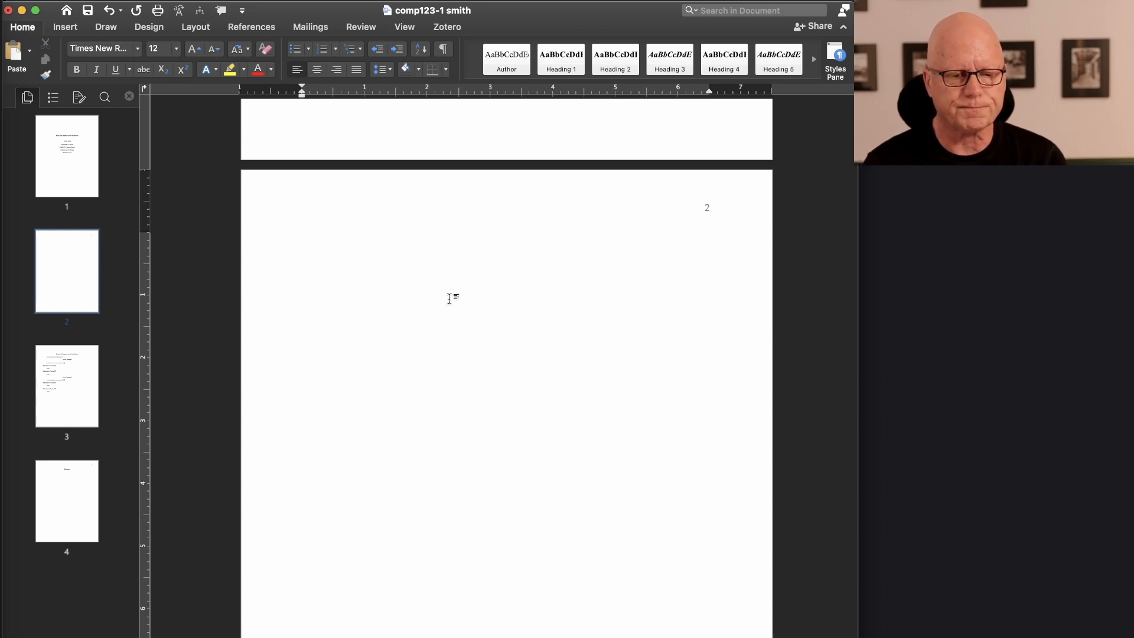
scroll(452, 299, up, 3)
key(Delete)
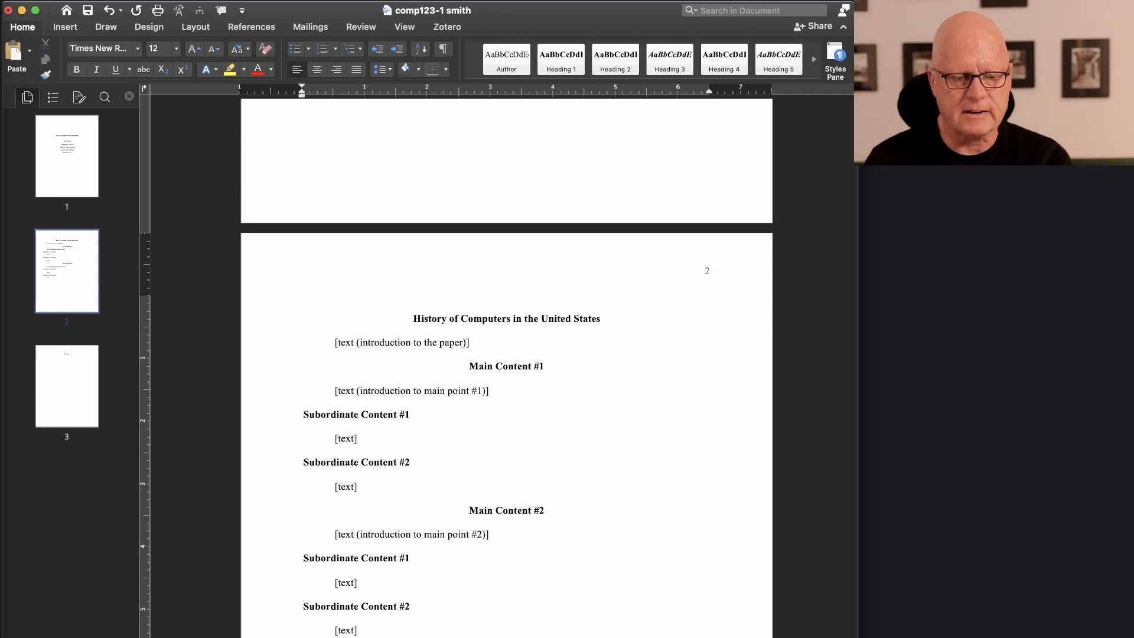
key(super+z)
Insert an automatic table of contents on the blank page 2, using the From template format with three levels and dotted tab leaders
scroll(539, 301, up, 2)
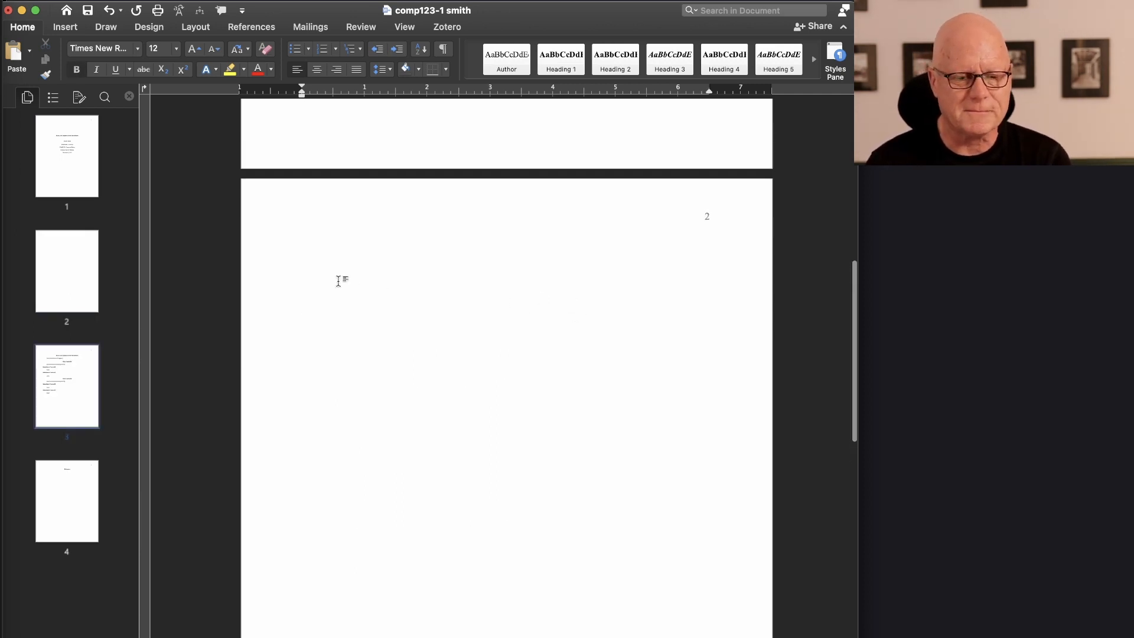
click(312, 252)
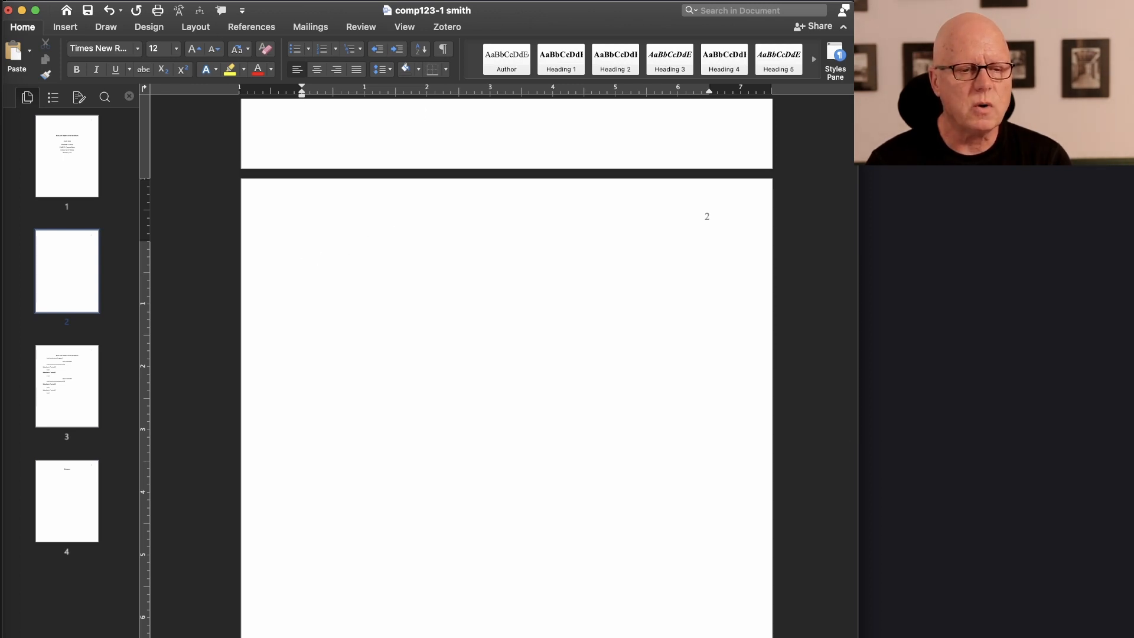
click(146, 0)
mouse_move(105, 0)
mouse_move(146, 0)
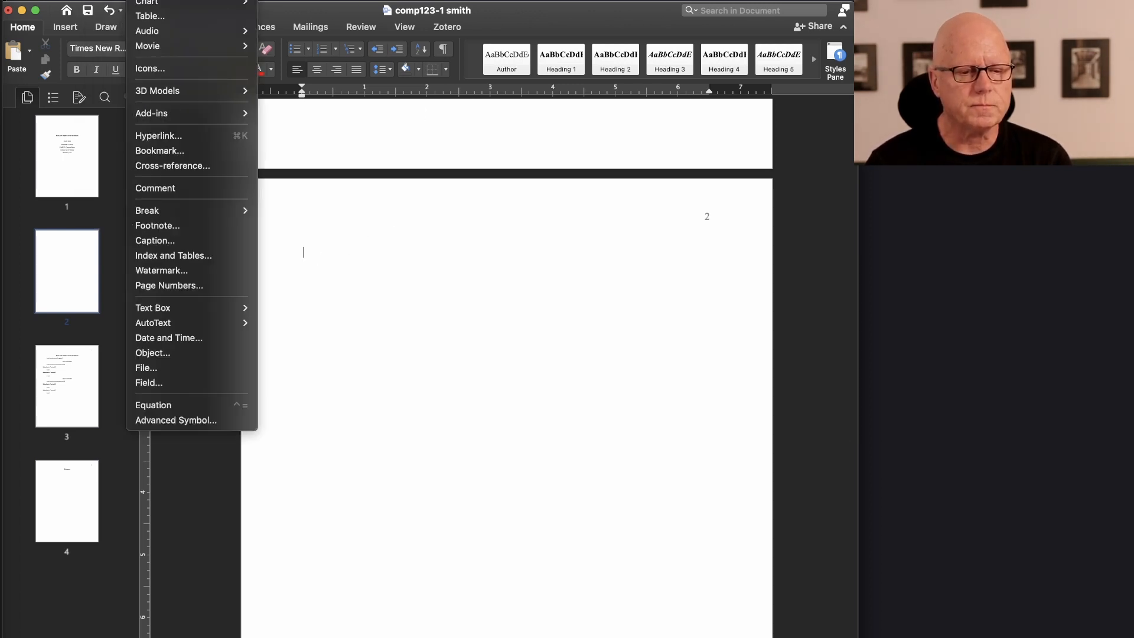
click(162, 258)
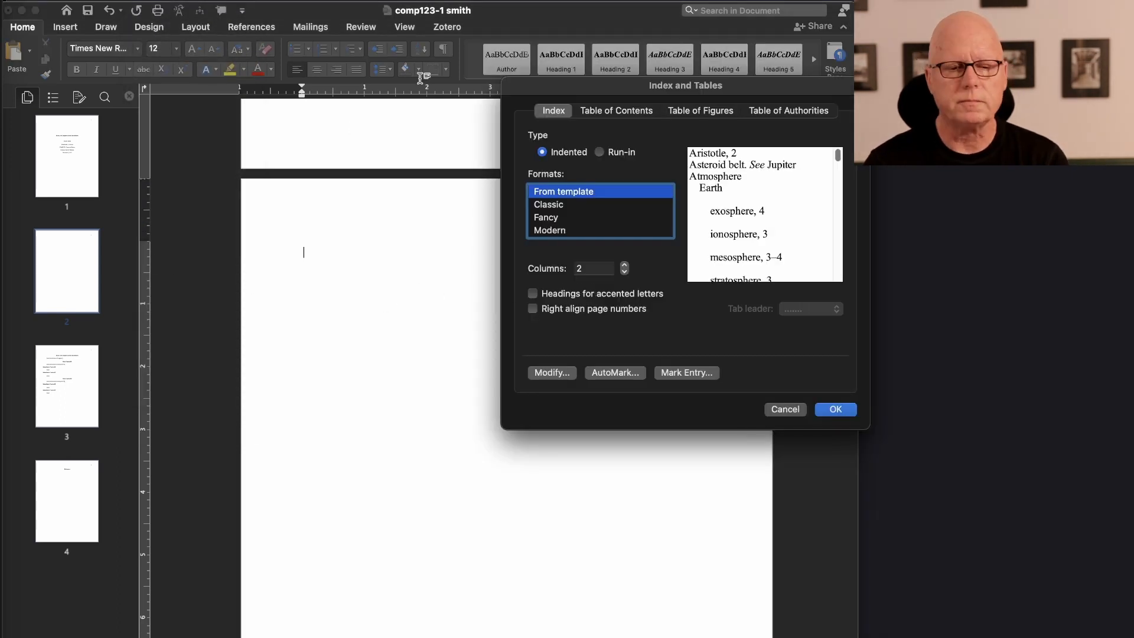
click(598, 109)
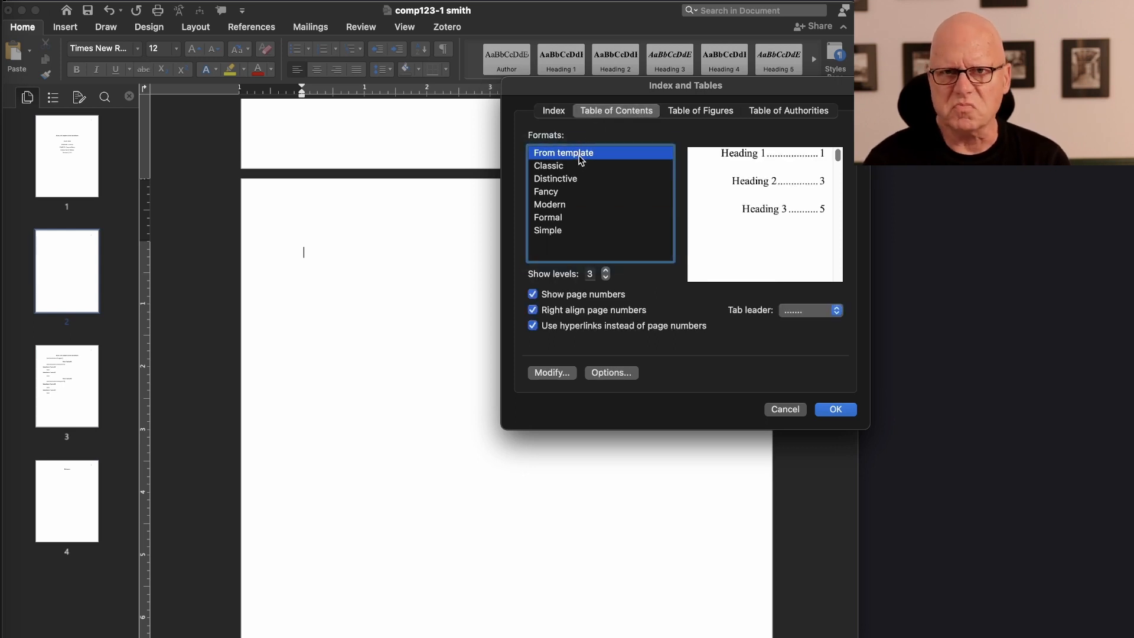
click(835, 409)
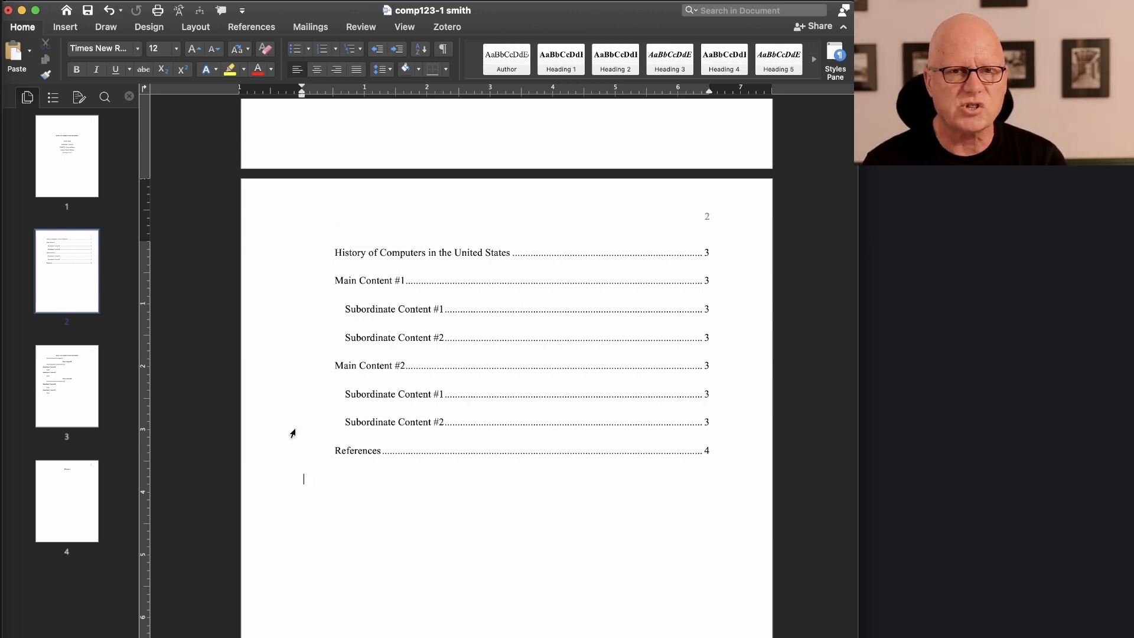
Replace the "[text (introduction to the paper)]" placeholder on page 3 with filler paragraphs generated by =rand(), and remove the extra blank line after them
scroll(380, 426, down, 3)
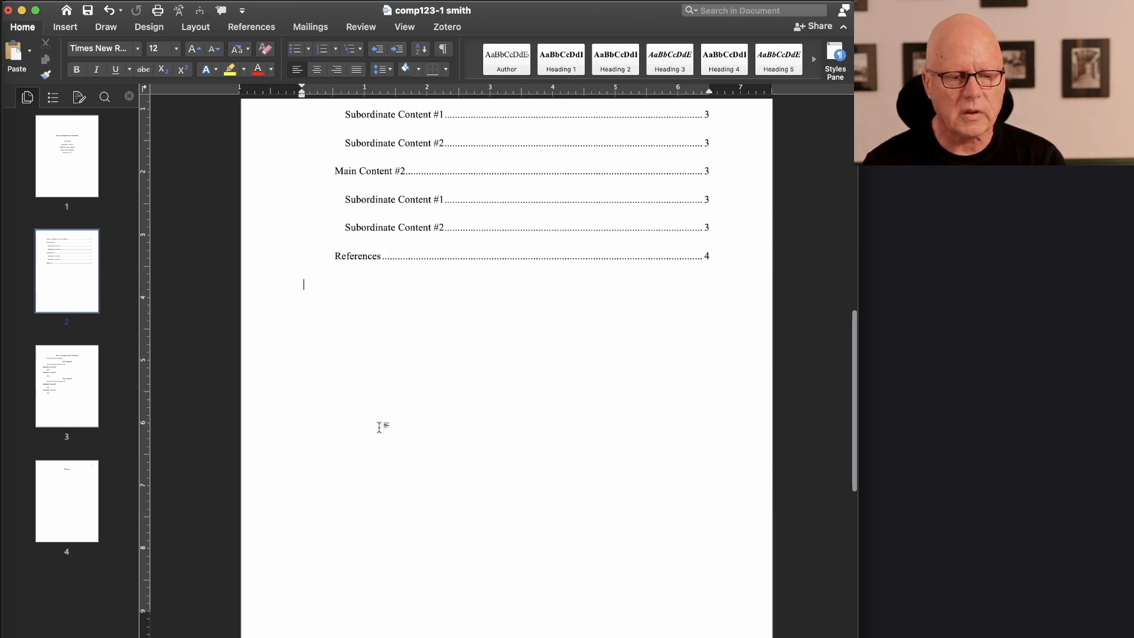
scroll(380, 426, down, 13)
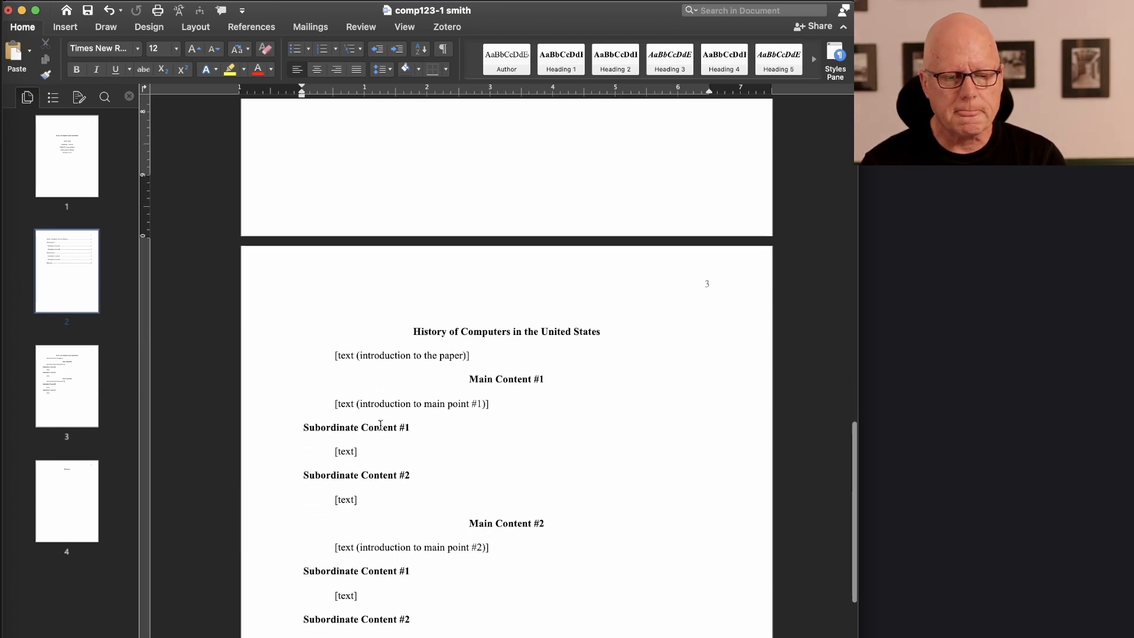
drag(486, 239, 310, 233)
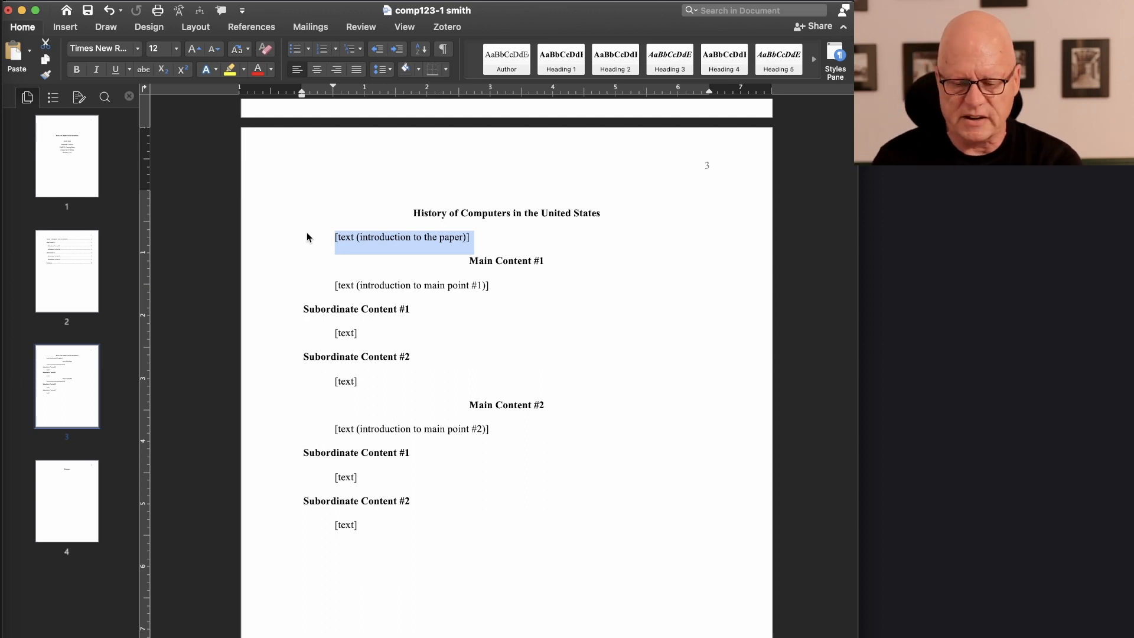
key(BackSpace)
text(d)
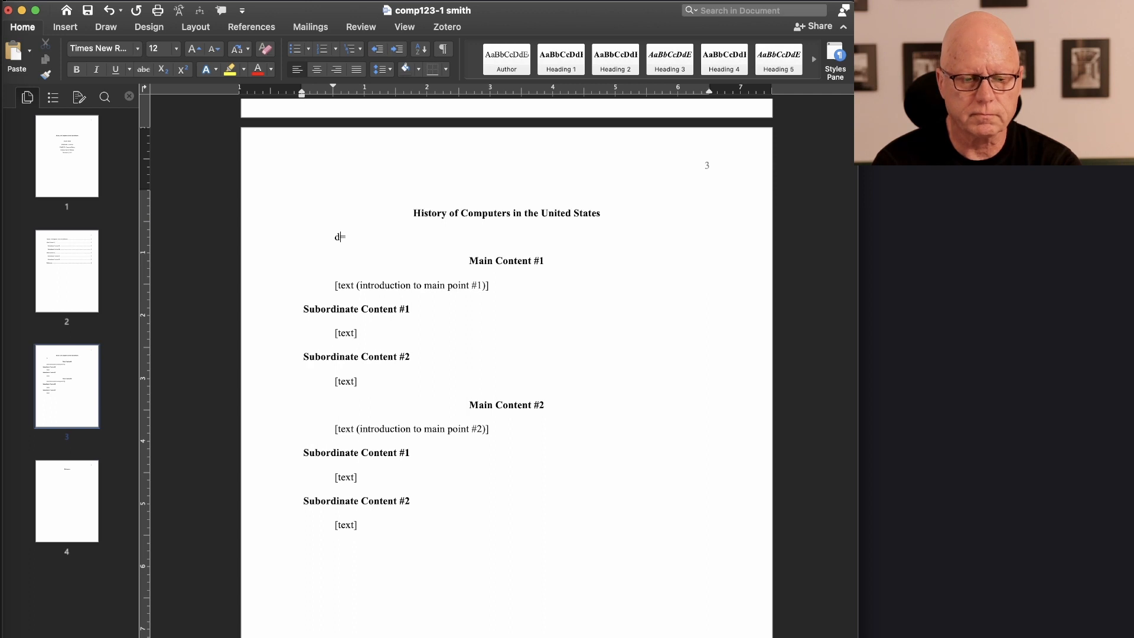
text(())
key(BackSpace)
key(BackSpace)
key(BackSpace)
drag(349, 238, 307, 229)
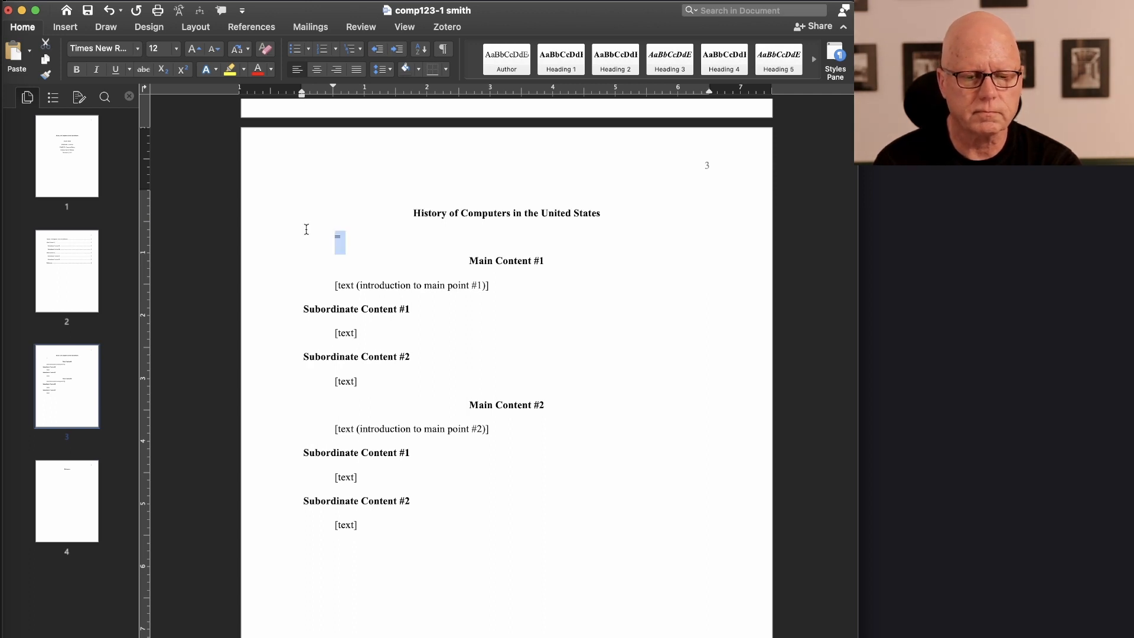
key(Right)
text(rand())
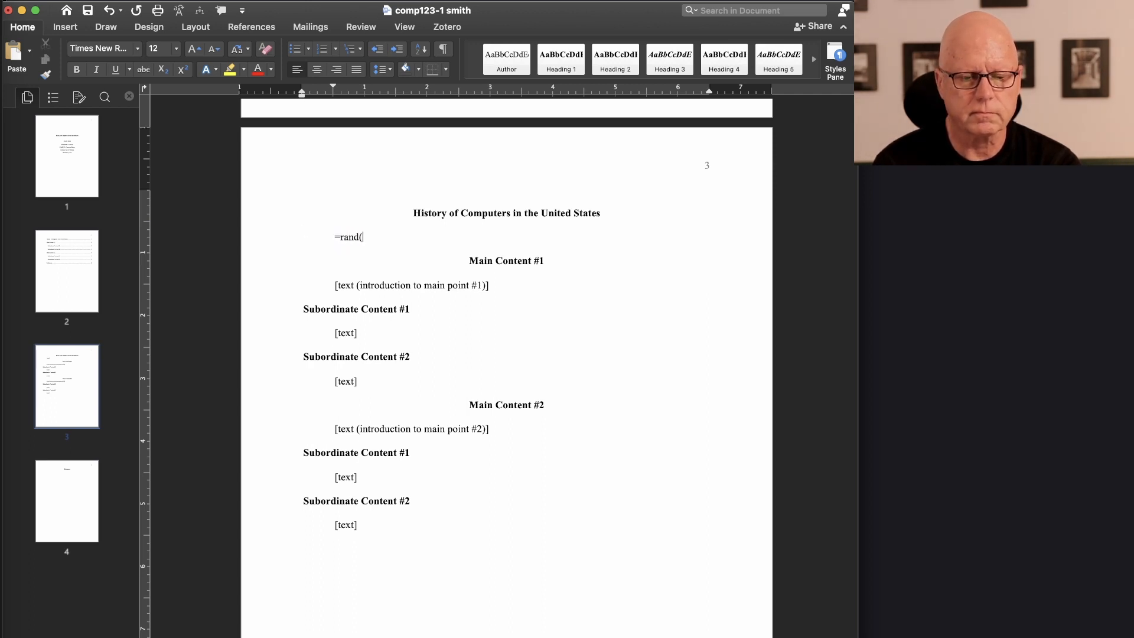
key(Return)
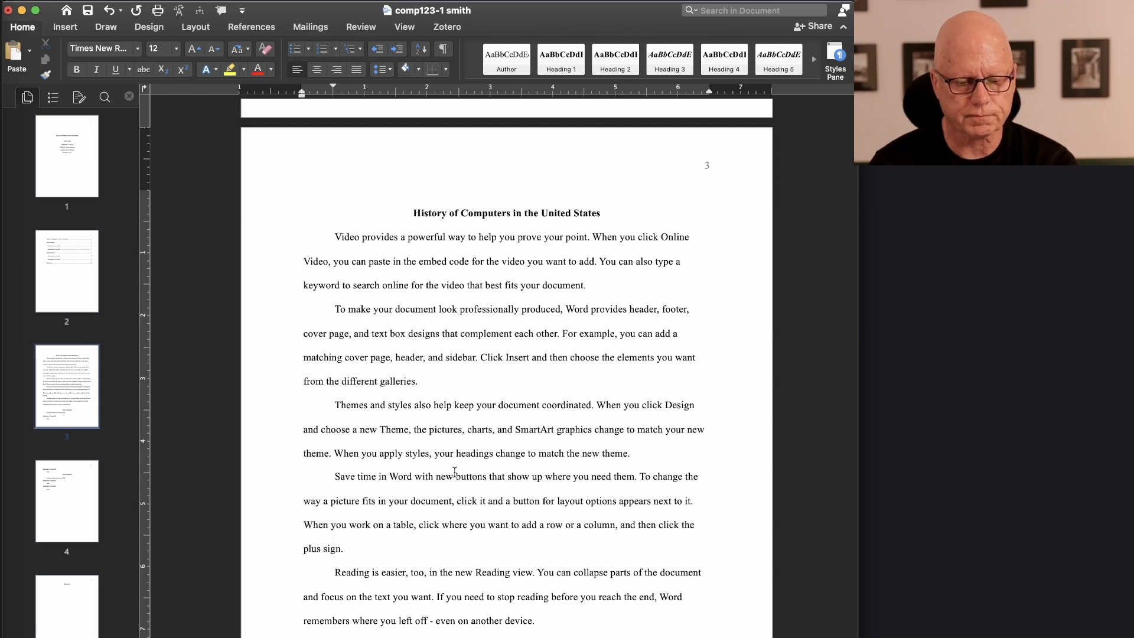
key(Delete)
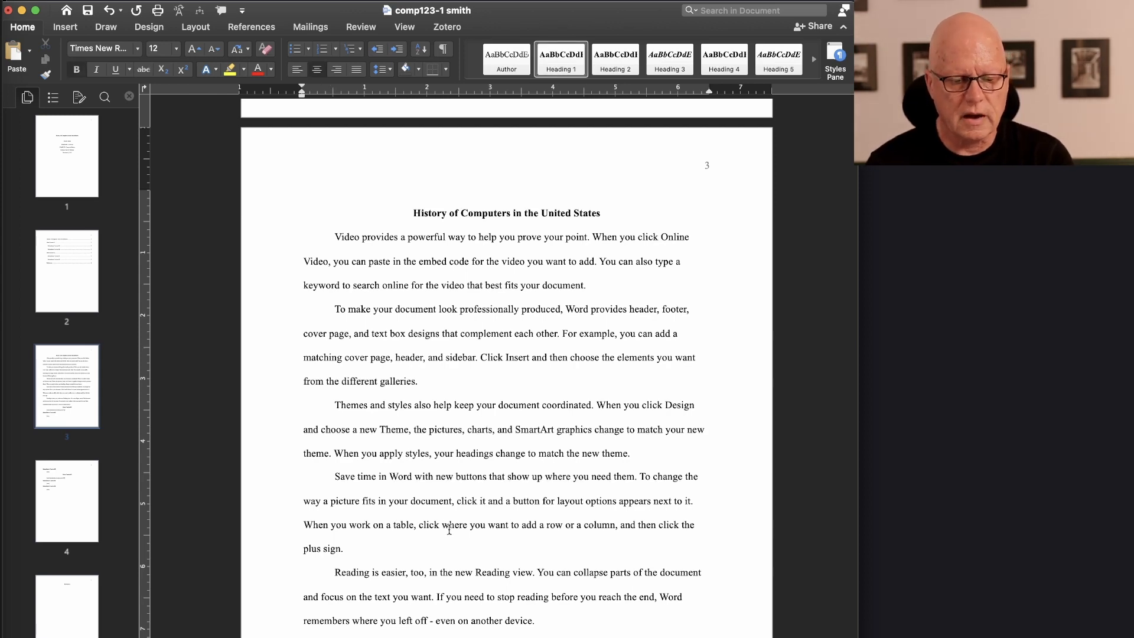
Examine the heading levels and page positions on pages 3 and 4, highlighting the Main Content #1 and Subordinate Content #1 headings
scroll(443, 577, down, 5)
scroll(443, 577, up, 3)
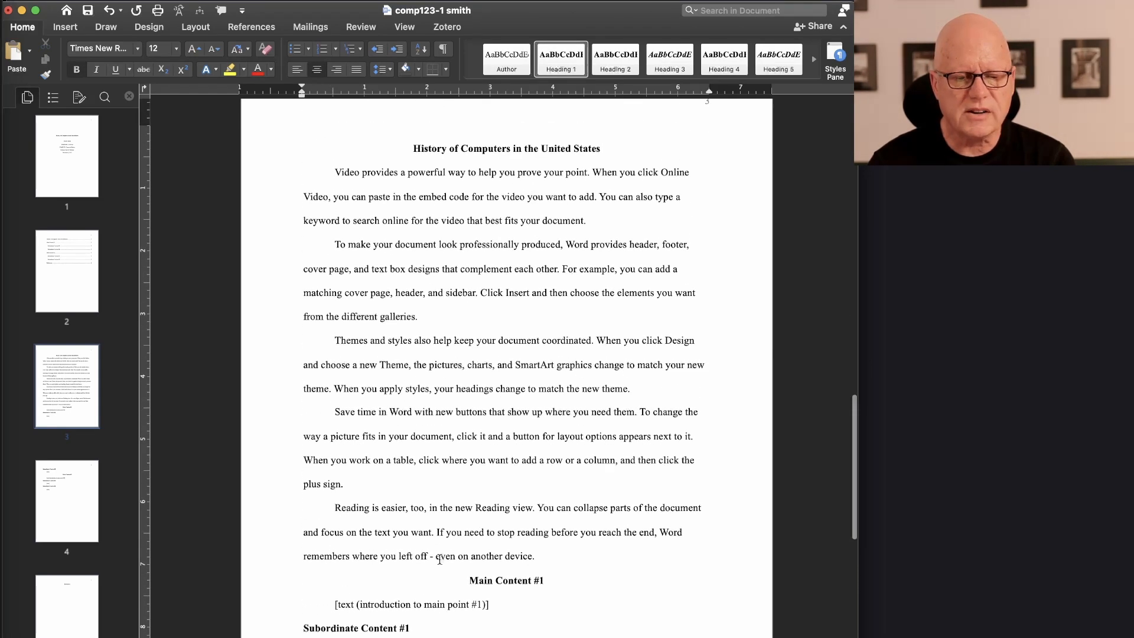
scroll(437, 360, down, 5)
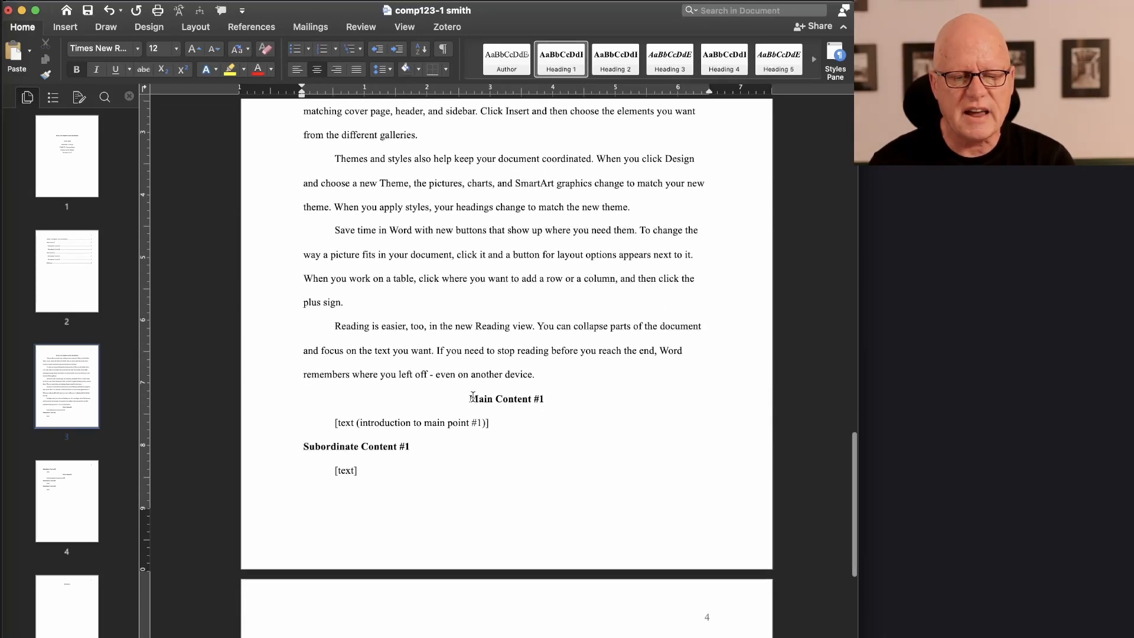
drag(470, 399, 547, 402)
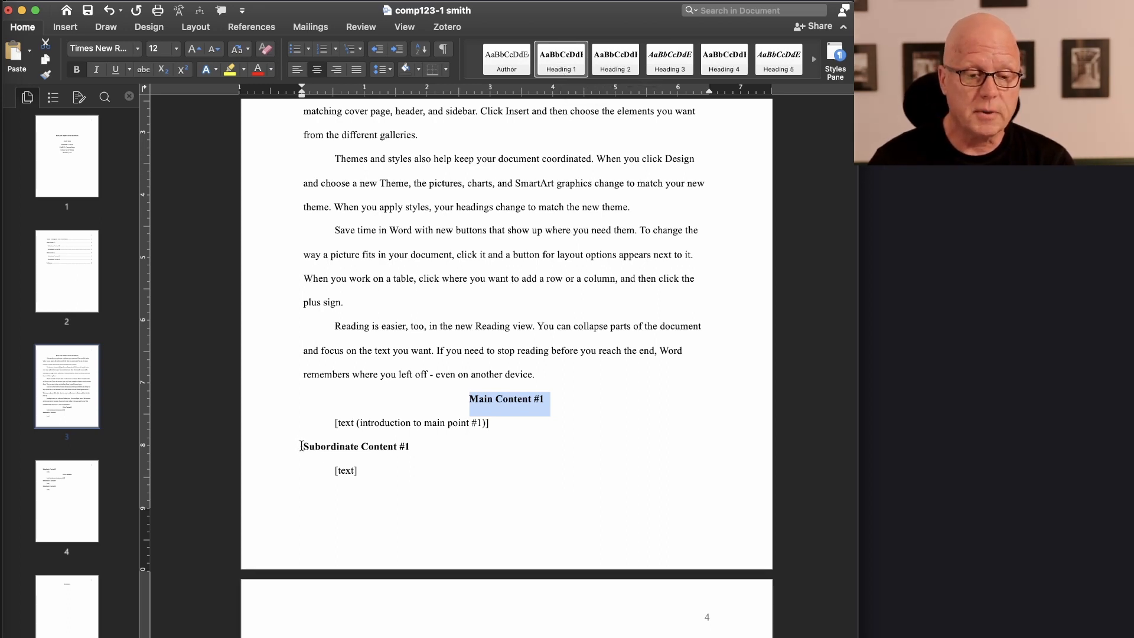
drag(301, 446, 412, 448)
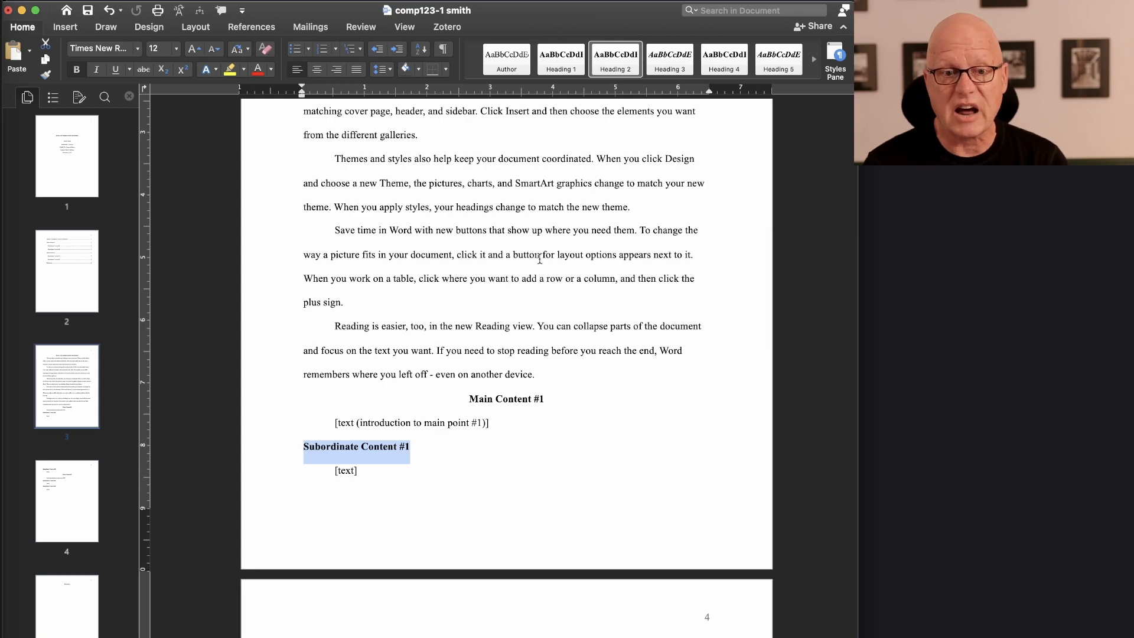
scroll(272, 444, up, 10)
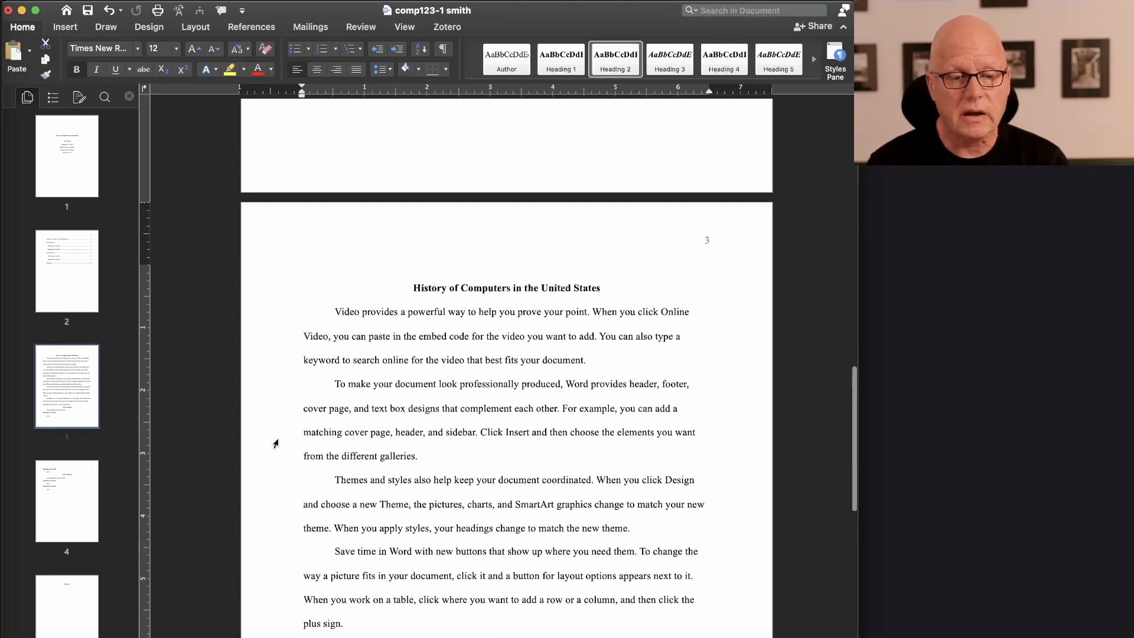
scroll(275, 443, down, 15)
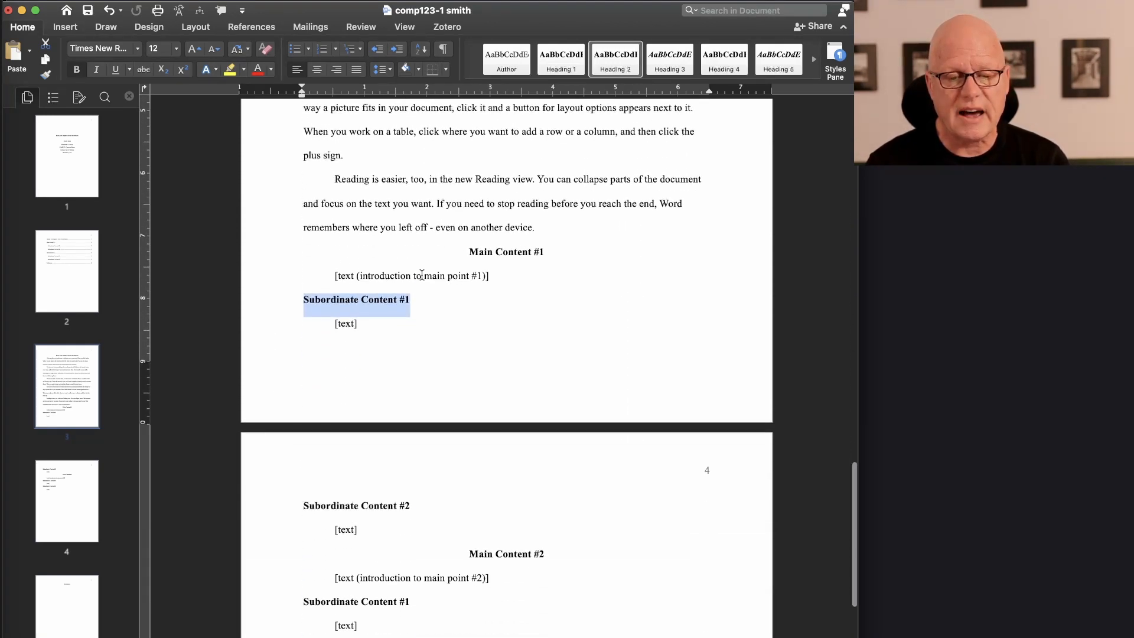
drag(471, 252, 550, 252)
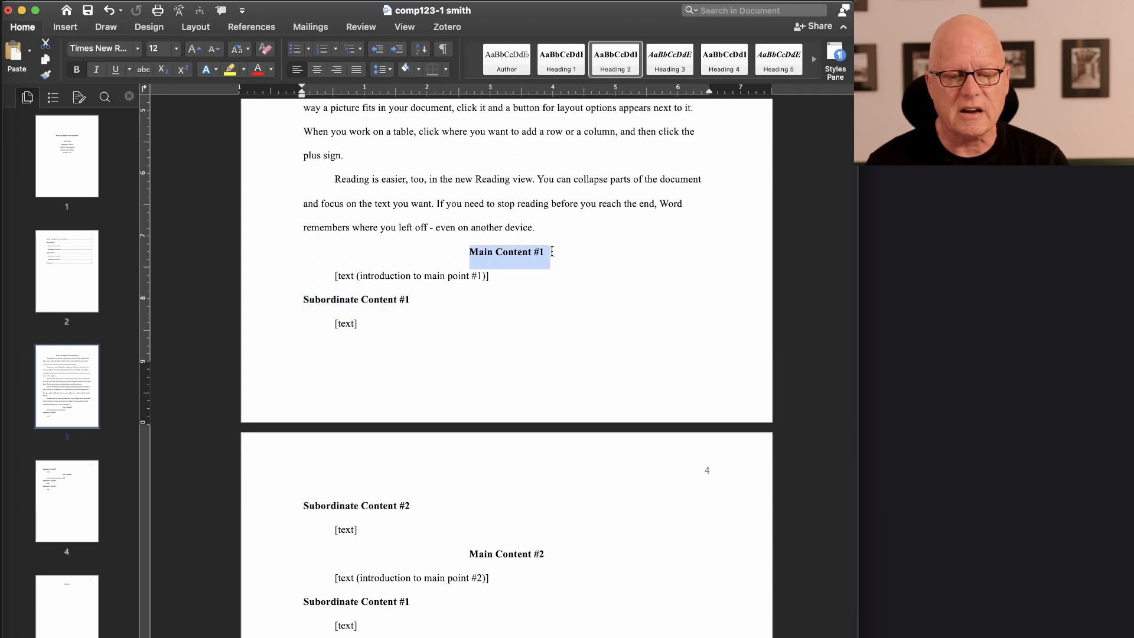
drag(417, 301, 295, 300)
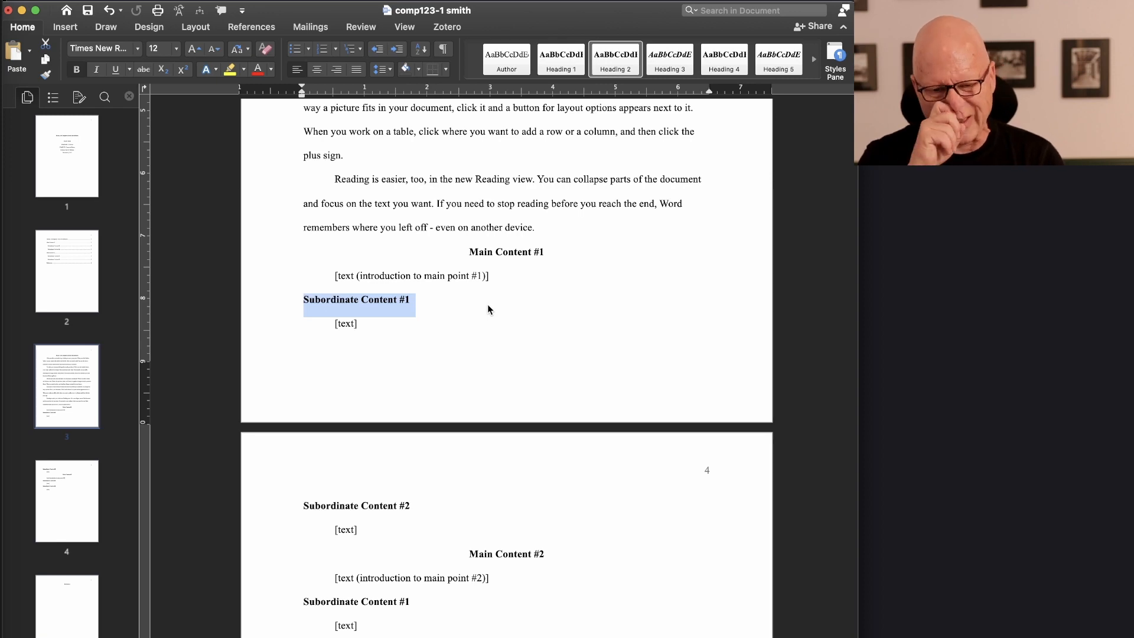
scroll(517, 307, up, 15)
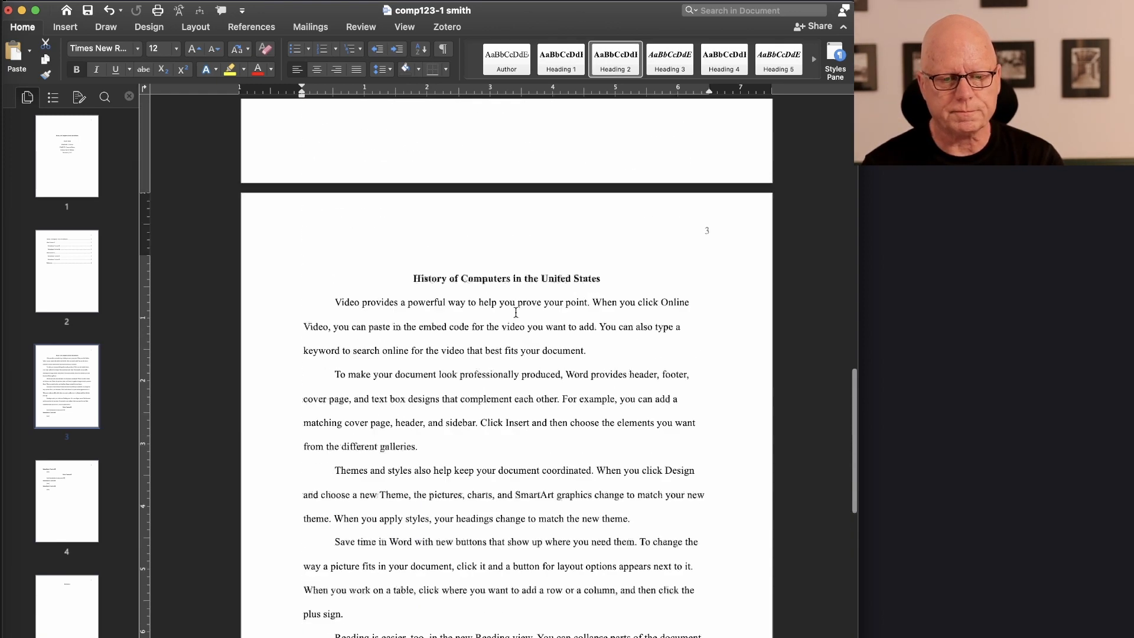
scroll(517, 318, down, 1)
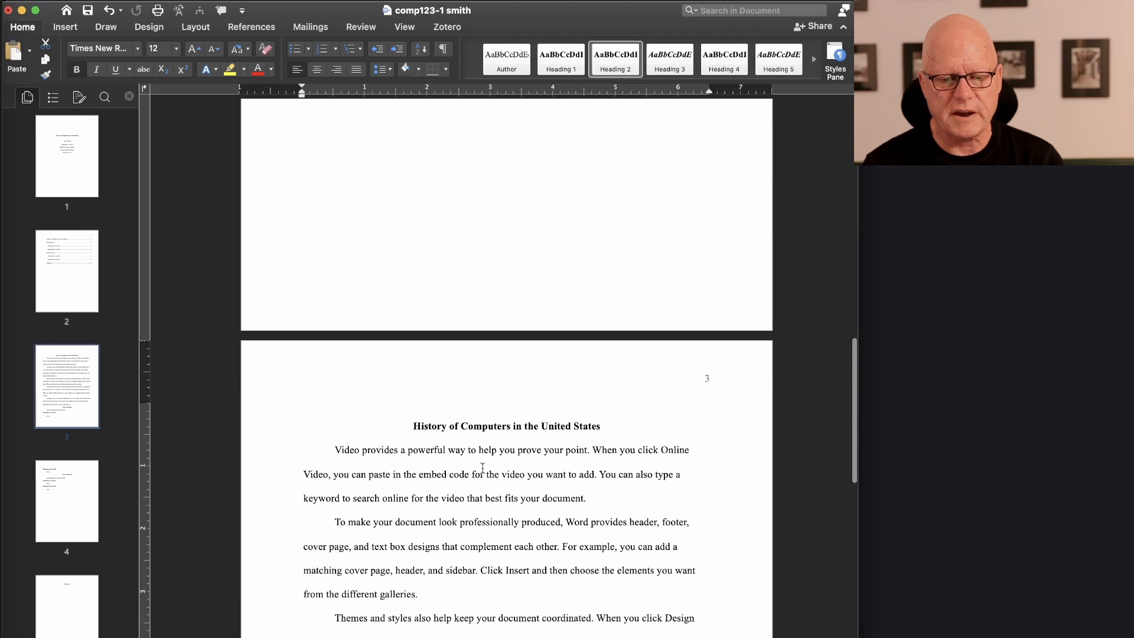
click(589, 407)
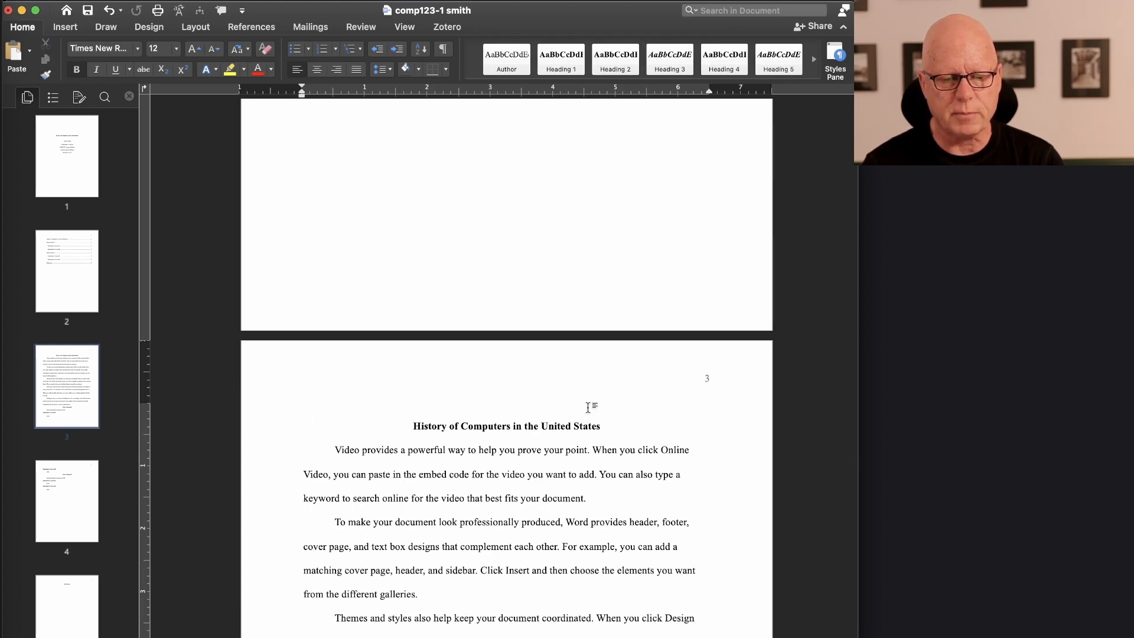
scroll(586, 414, down, 10)
scroll(585, 414, down, 6)
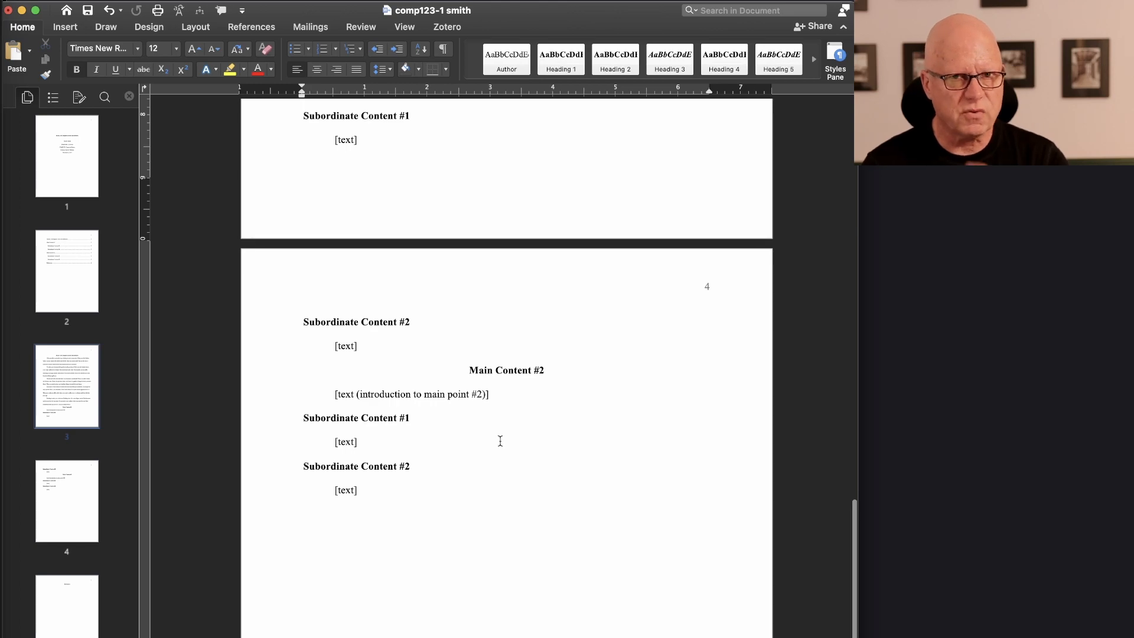
Update the entire table of contents on page 2 to match the current headings and page numbers
scroll(459, 405, up, 20)
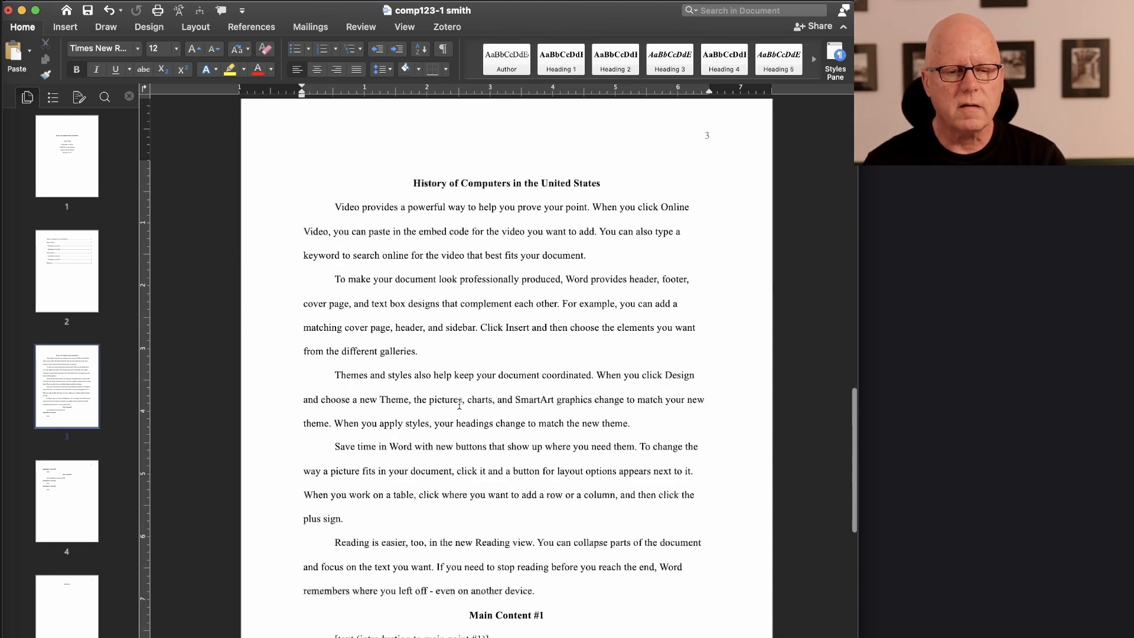
scroll(458, 404, up, 10)
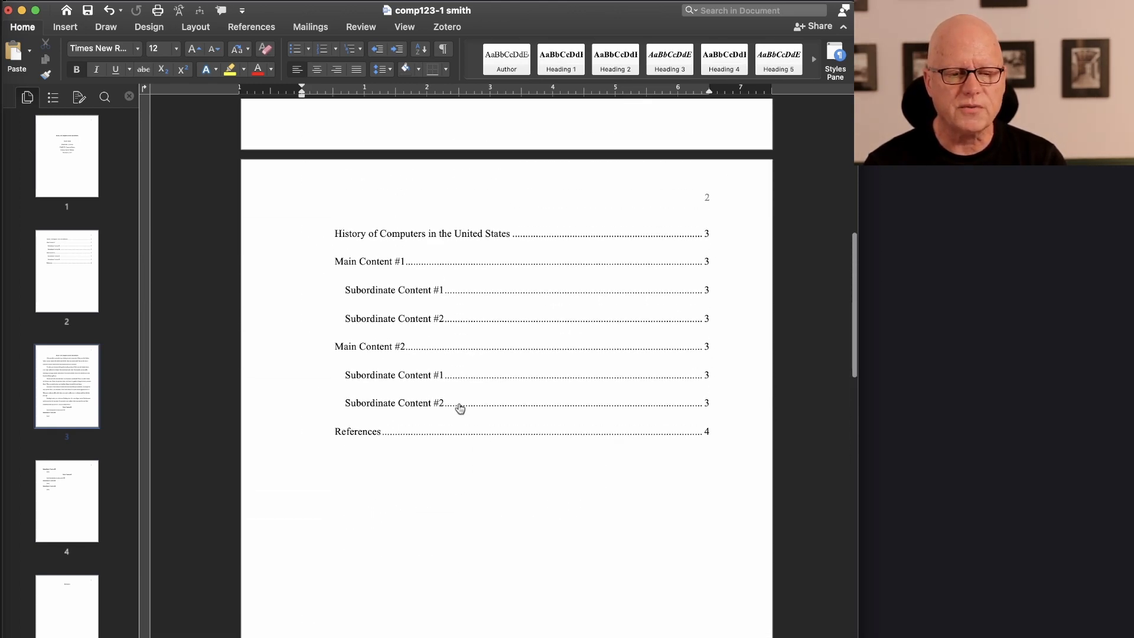
right_click(402, 257)
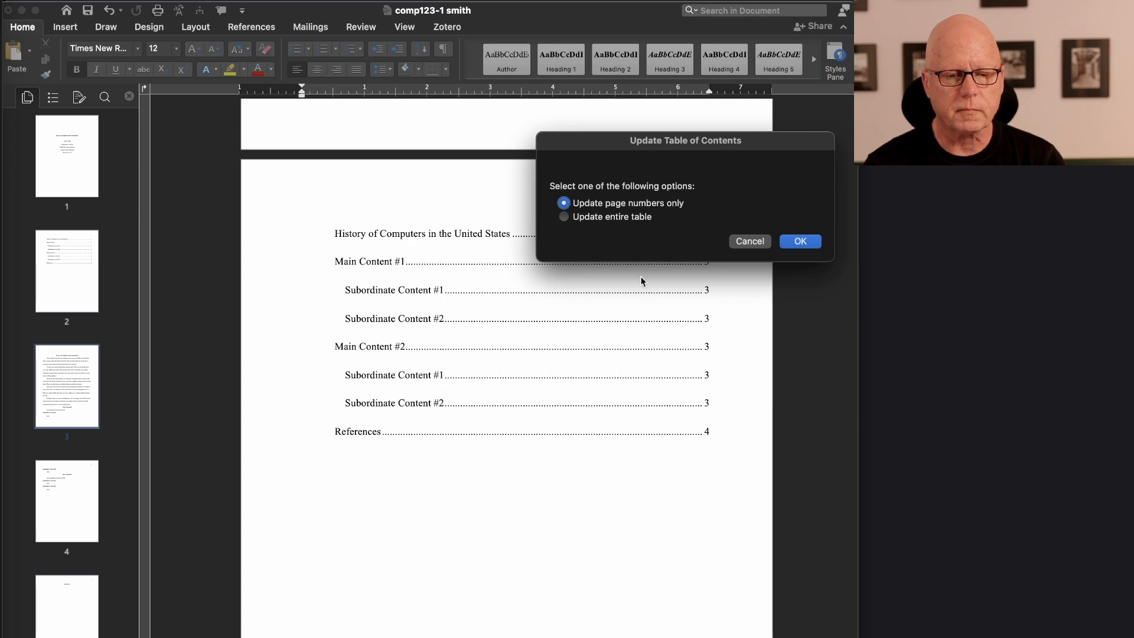
click(602, 220)
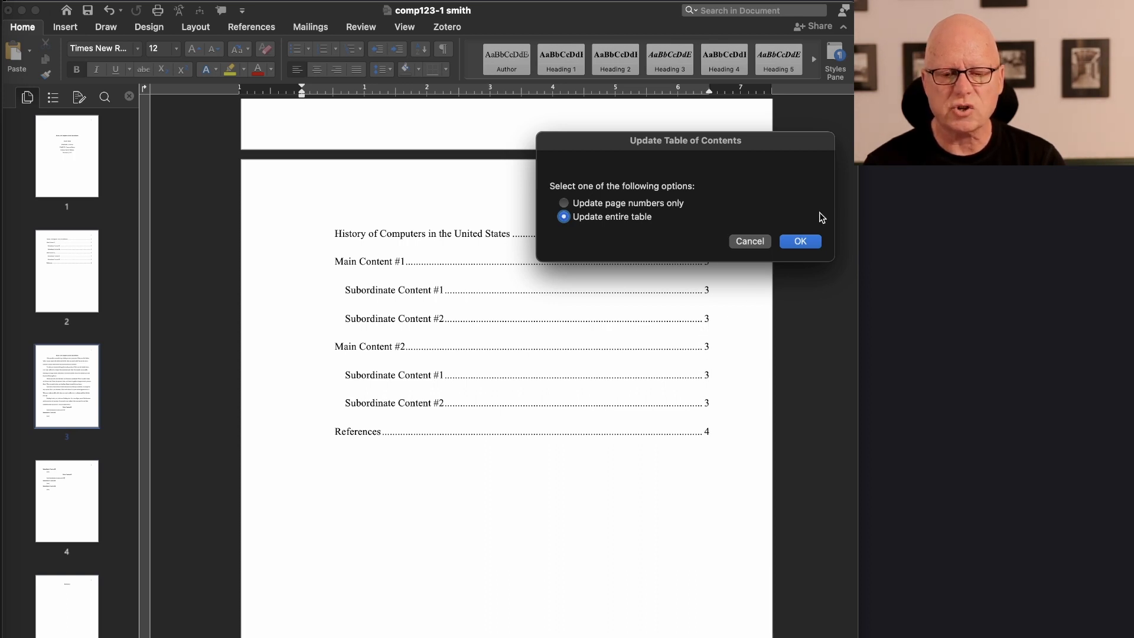
click(798, 243)
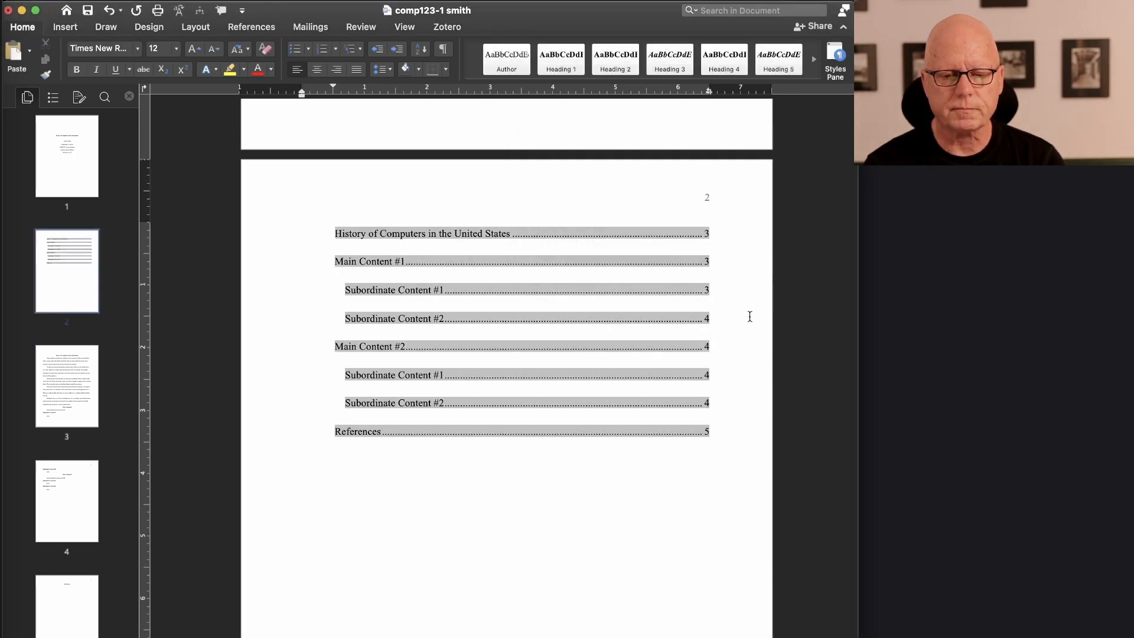
click(619, 501)
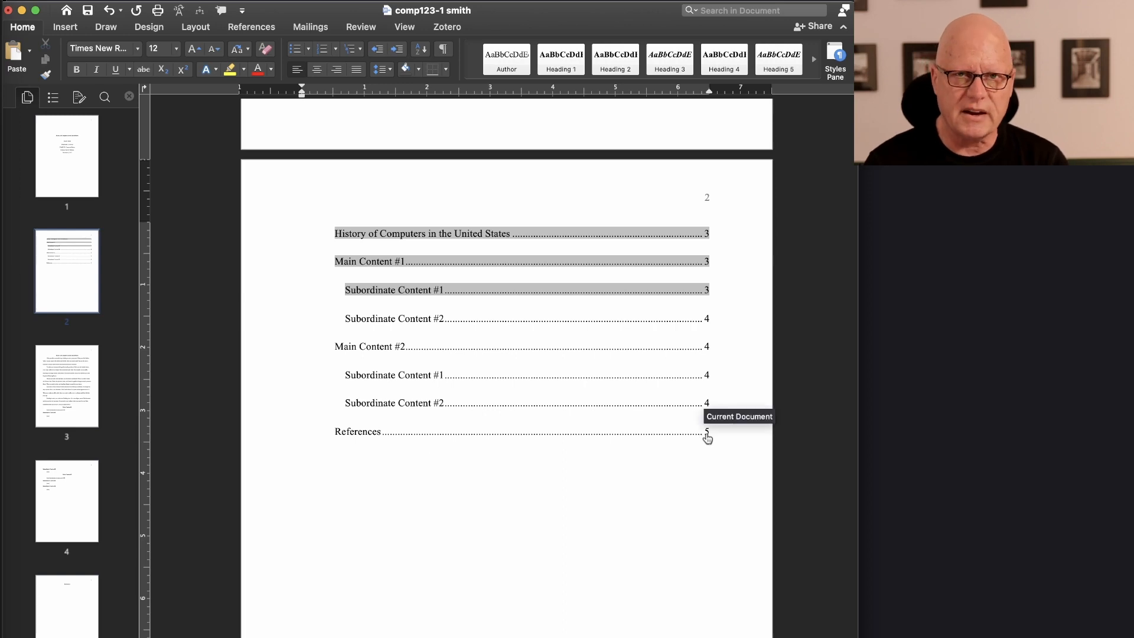
Replace the "[text (introduction to main point #1)]" placeholder with filler paragraphs generated by =rand(), and remove the extra blank line after them
scroll(681, 455, down, 10)
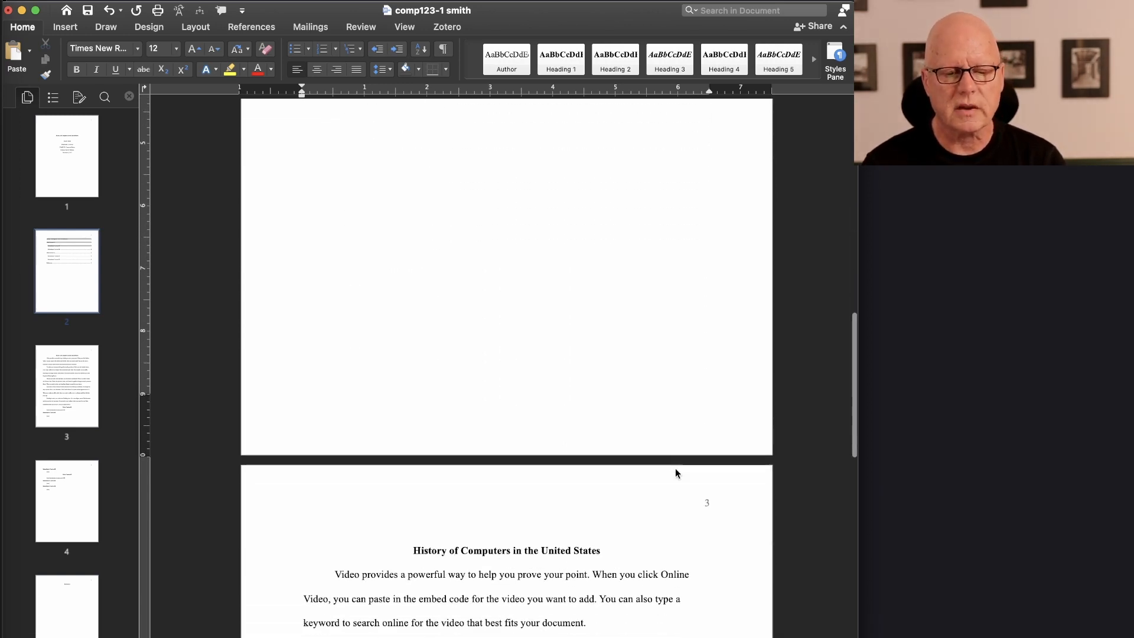
scroll(676, 469, down, 10)
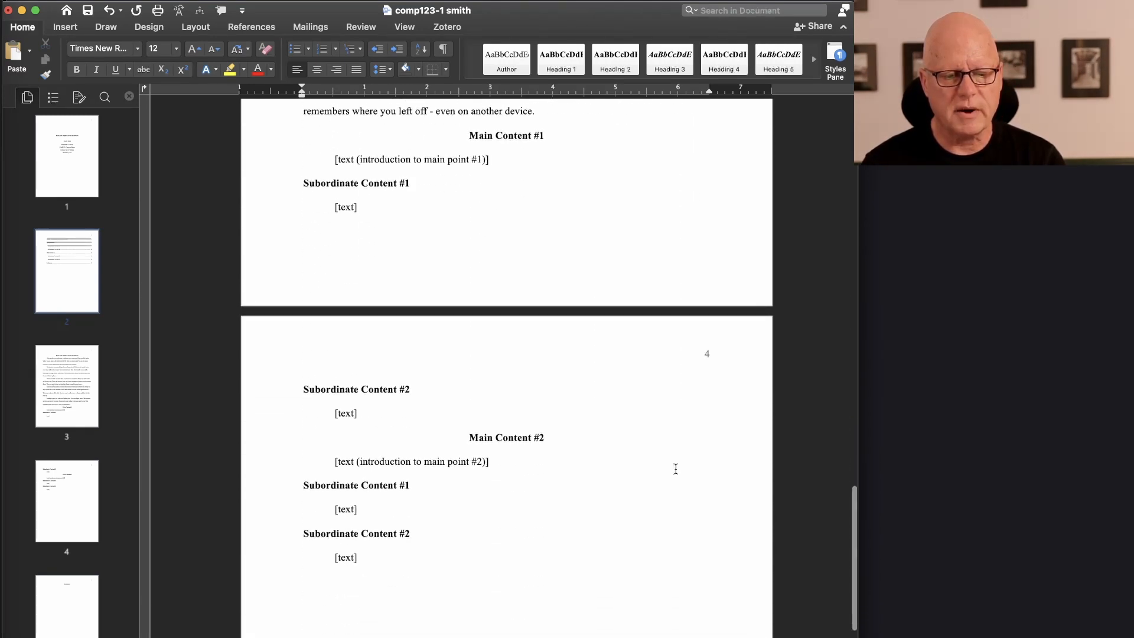
drag(514, 157, 319, 155)
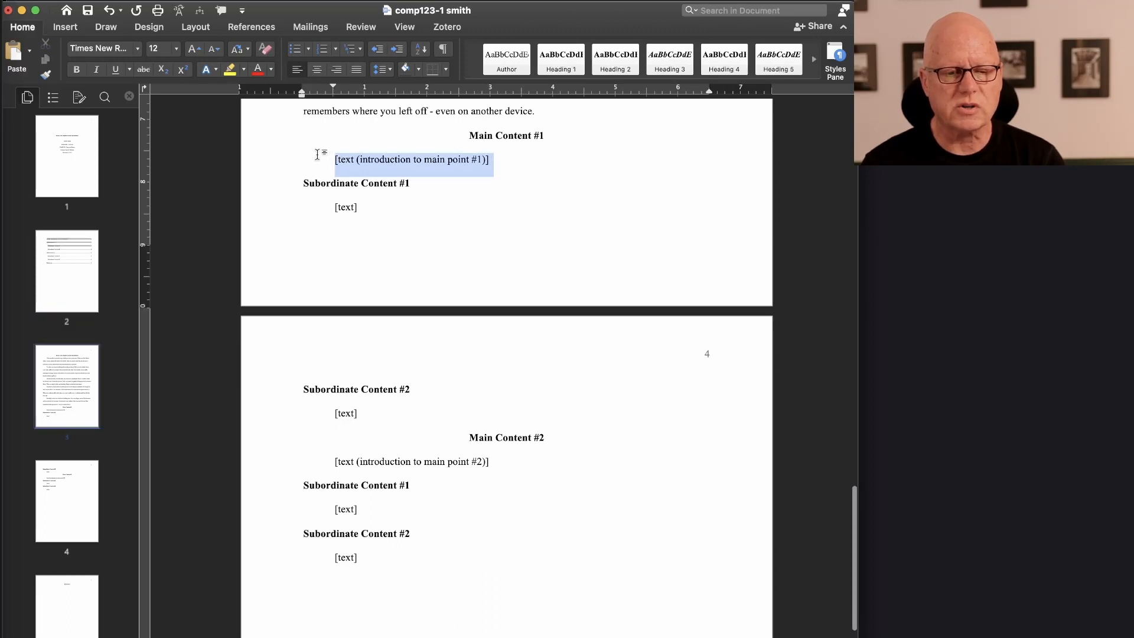
text(=r)
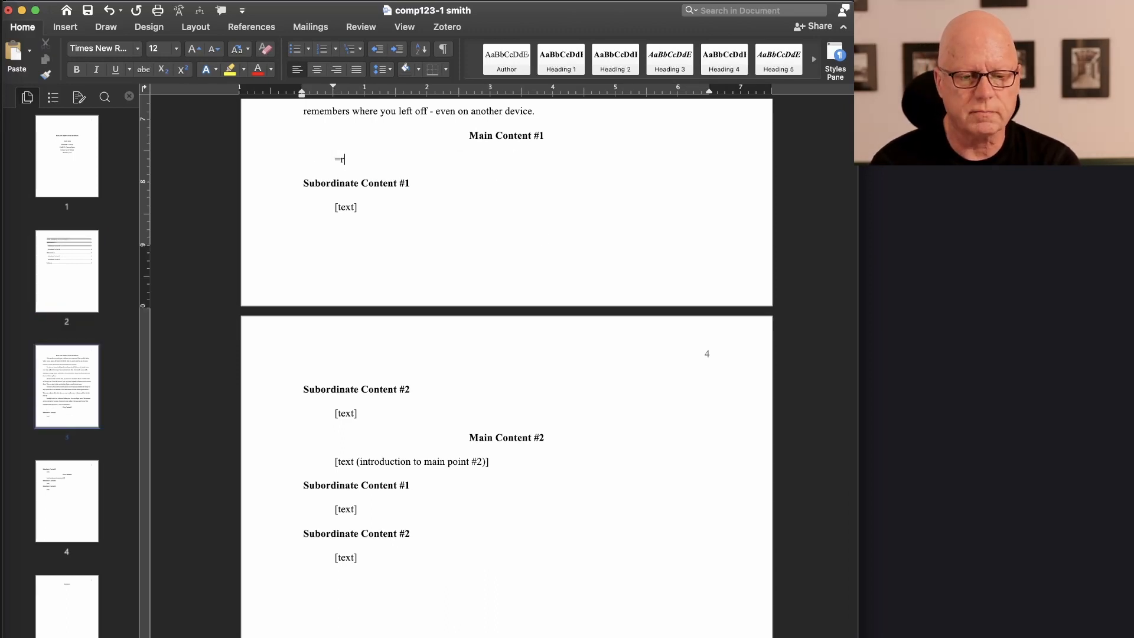
text(and())
key(Return)
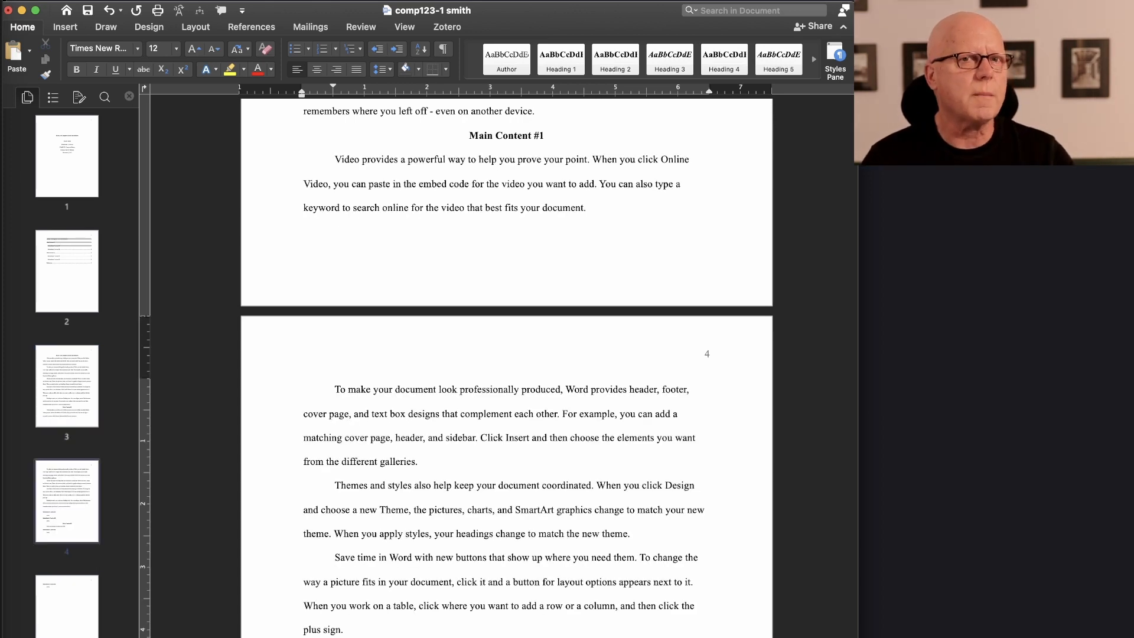
scroll(392, 257, down, 3)
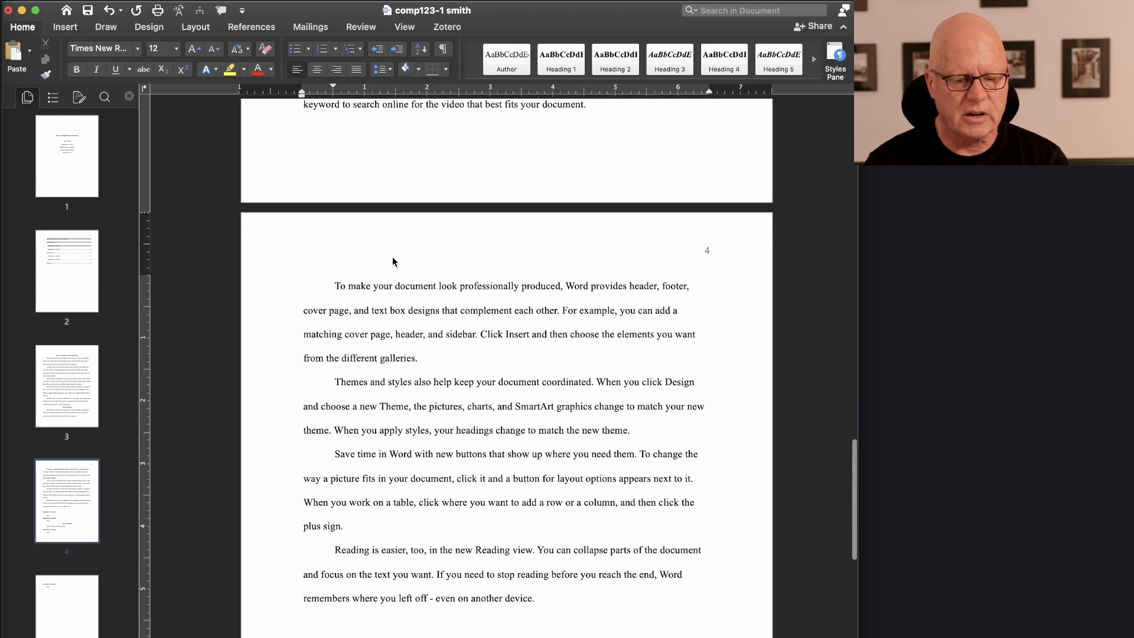
key(BackSpace)
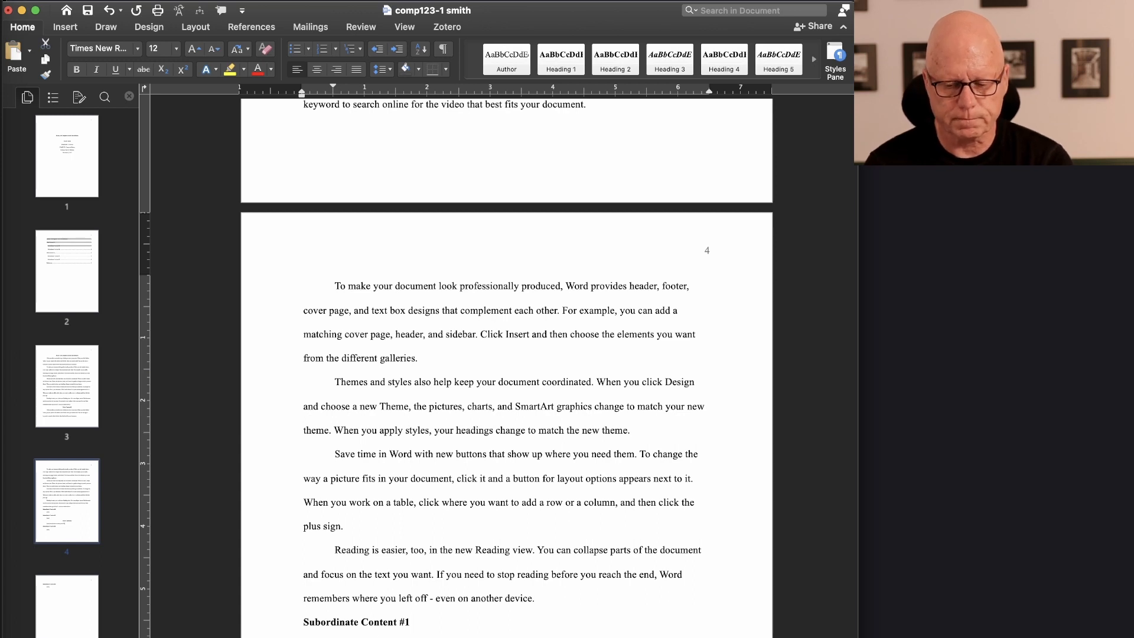
Replace the "[text]" placeholder under the first Subordinate Content #1 heading with =rand() filler paragraphs and remove the trailing blank line
text(=)
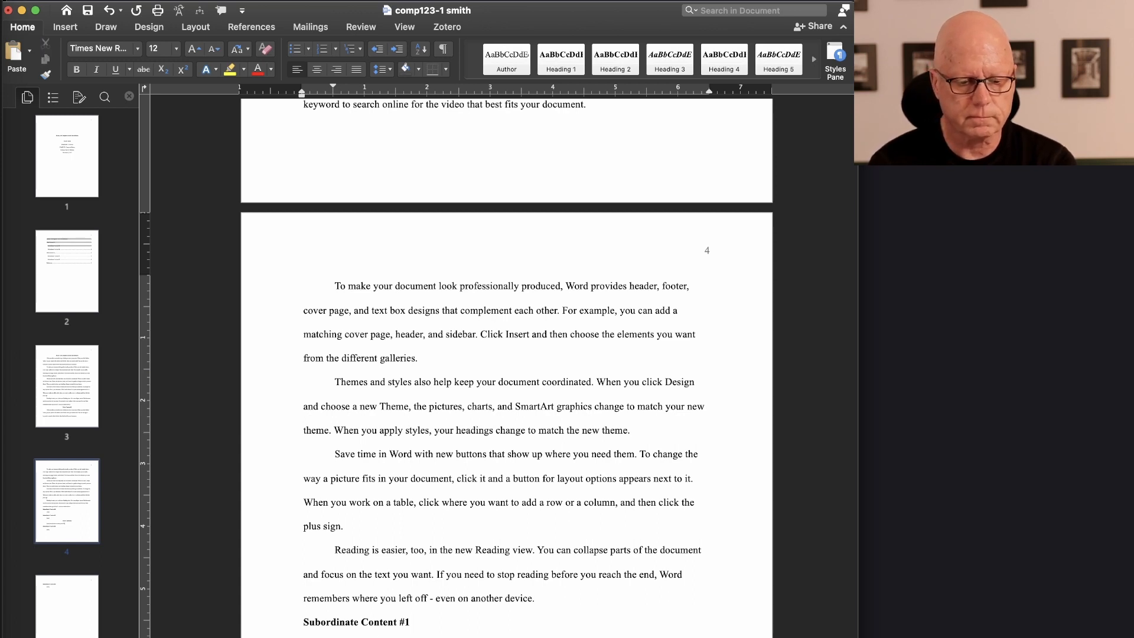
key(Return)
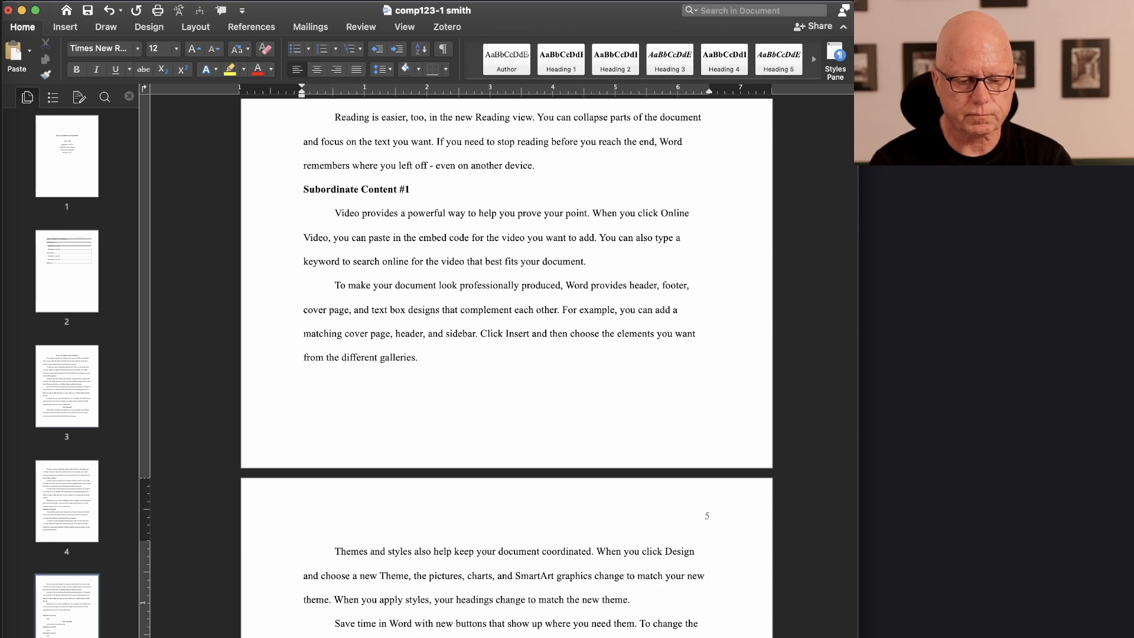
key(BackSpace)
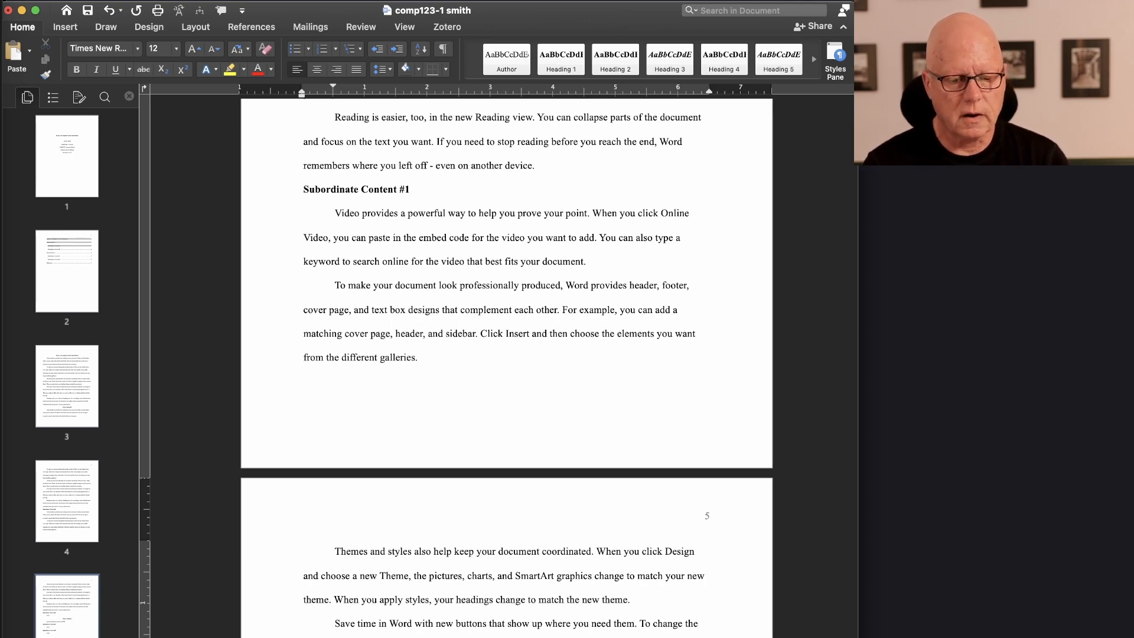
Update the entire table of contents on page 2 to reflect the filler text added under Main Content #1 and its first subheading
scroll(471, 536, down, 5)
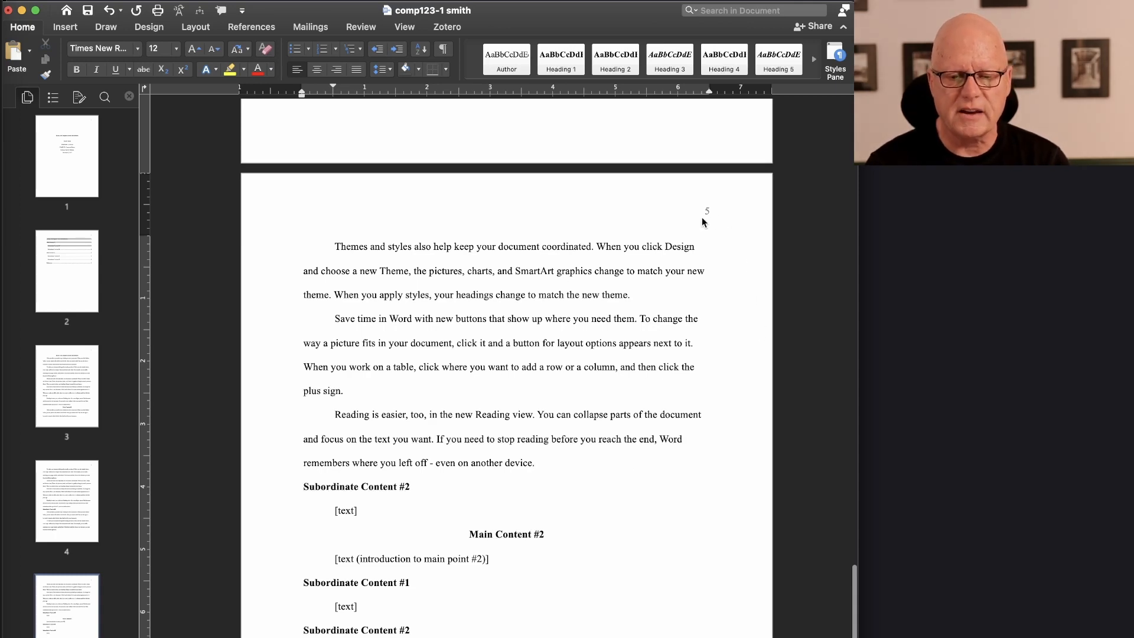
scroll(573, 456, up, 20)
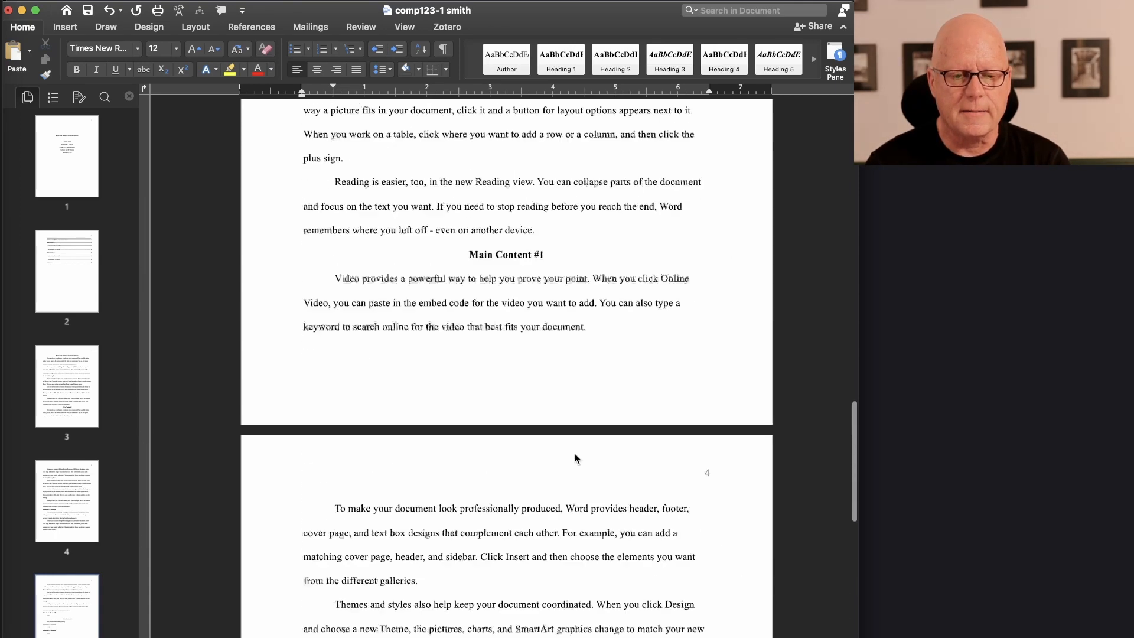
scroll(569, 461, up, 5)
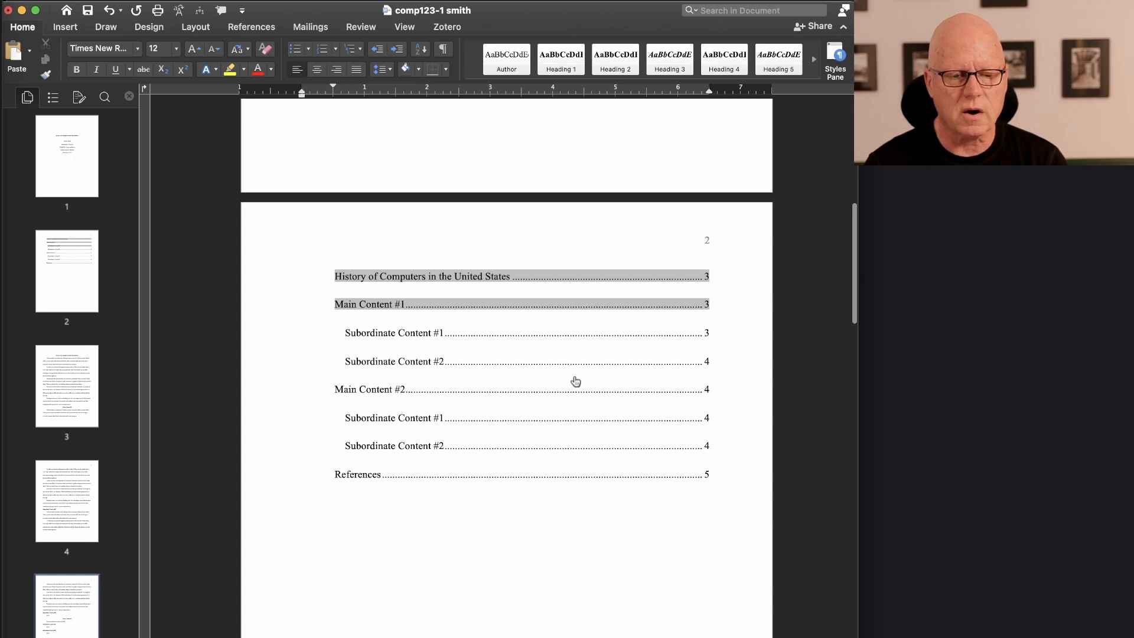
right_click(546, 366)
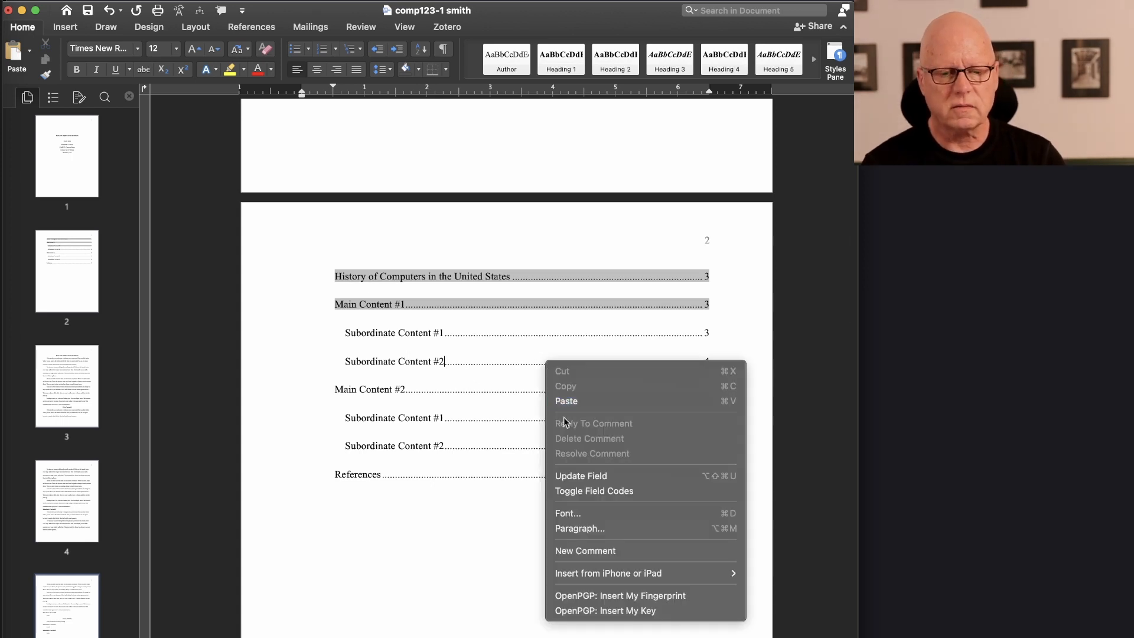
click(573, 478)
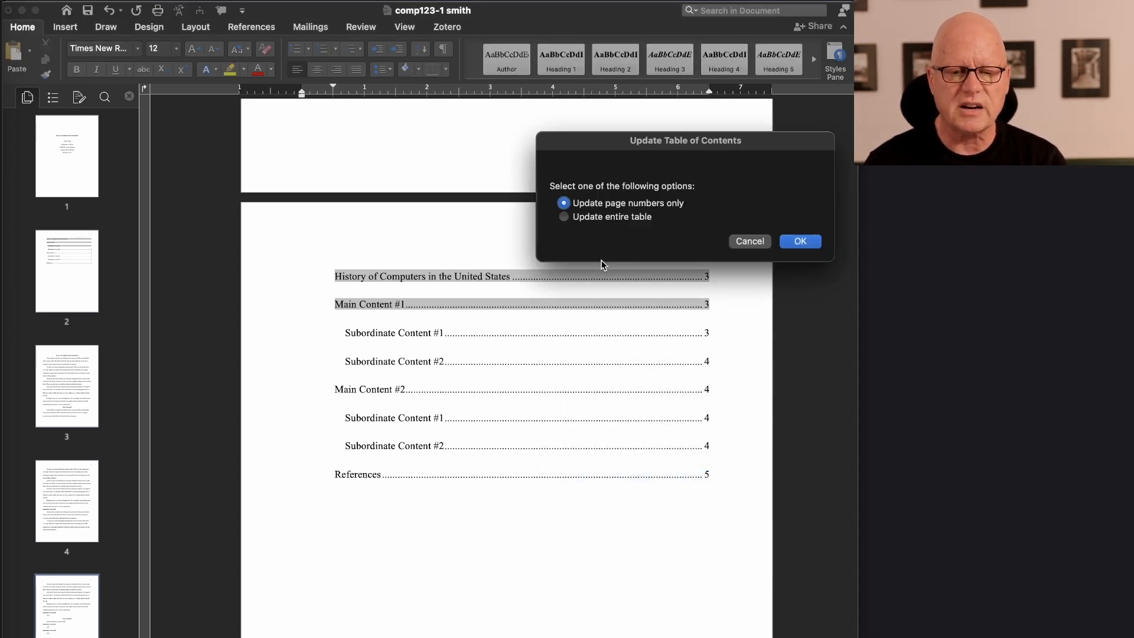
click(598, 218)
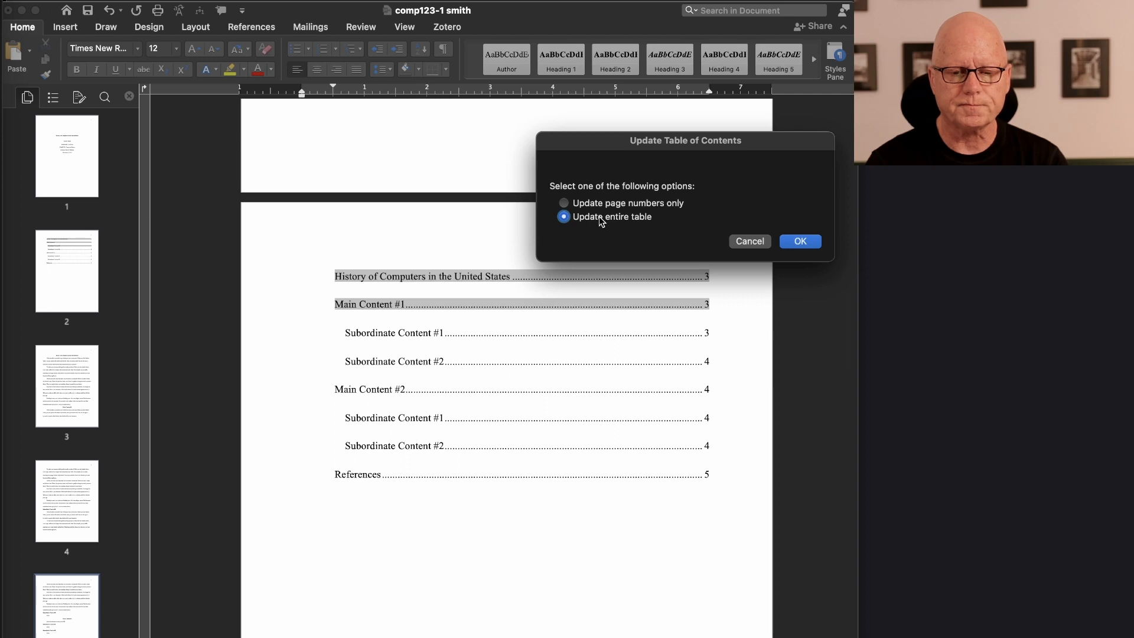
click(800, 241)
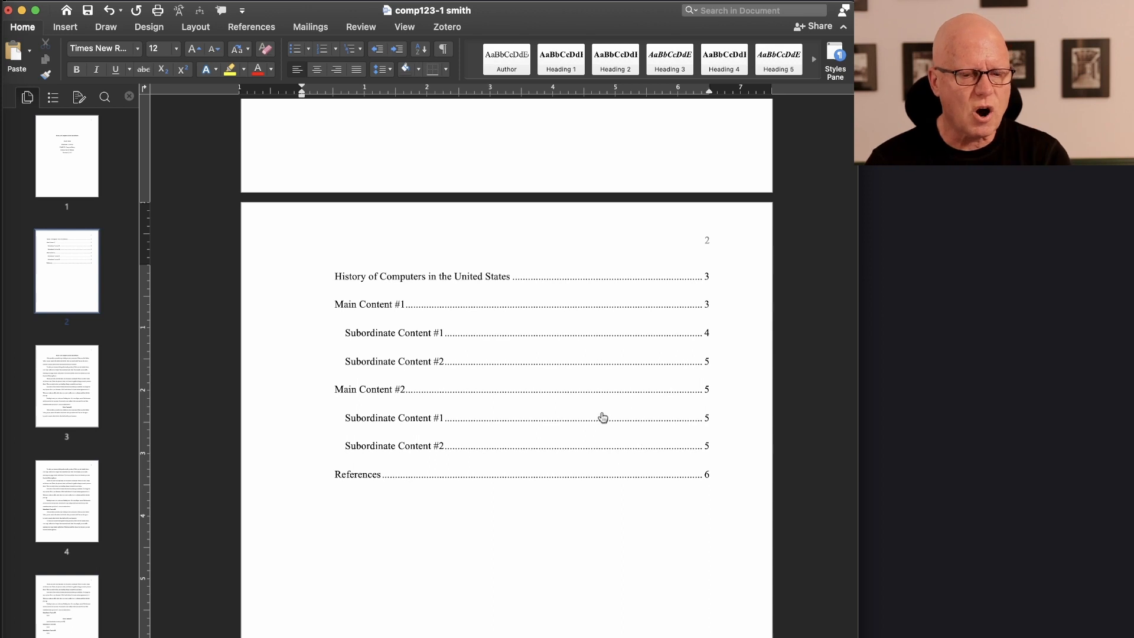
Retitle the "Main Content #2" heading on page 5 as "Practice Text"
scroll(565, 412, up, 10)
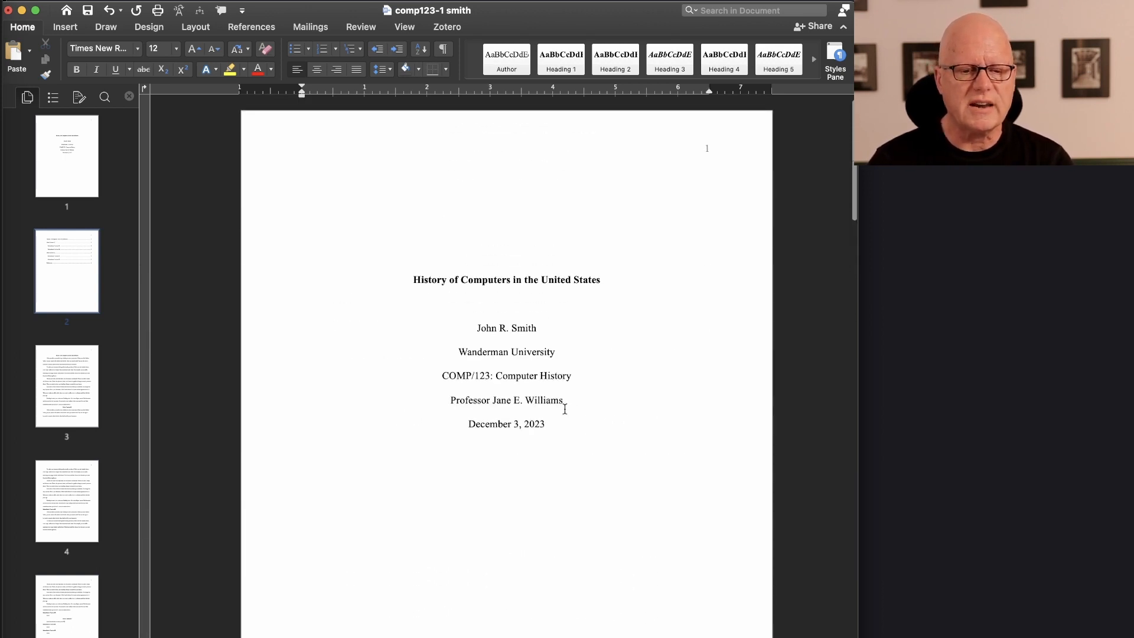
scroll(537, 446, down, 3)
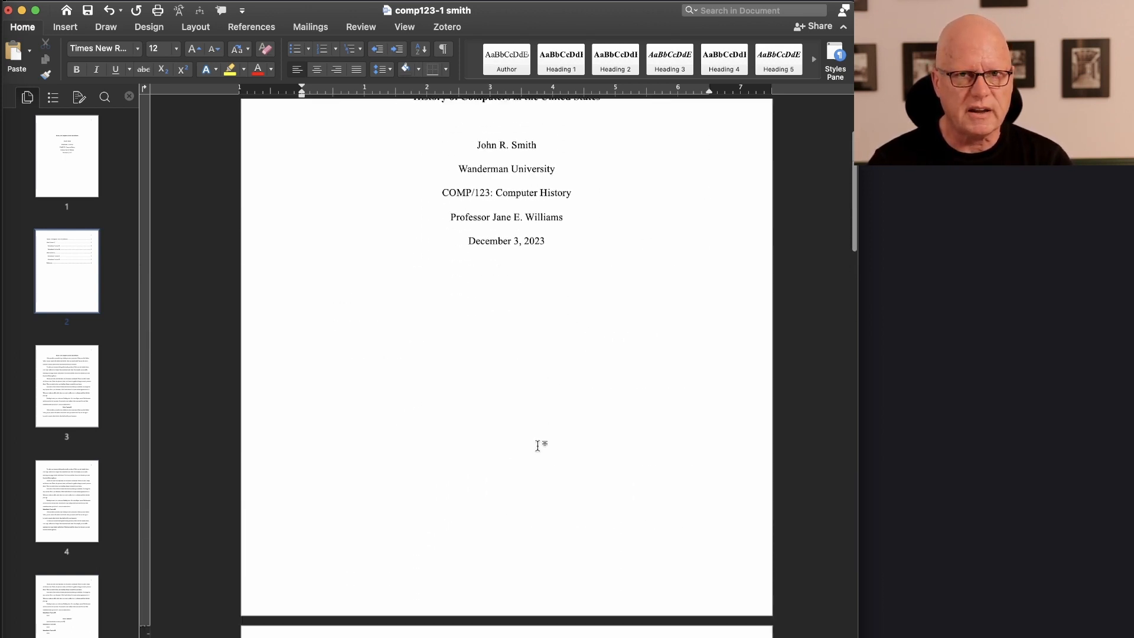
scroll(538, 445, down, 15)
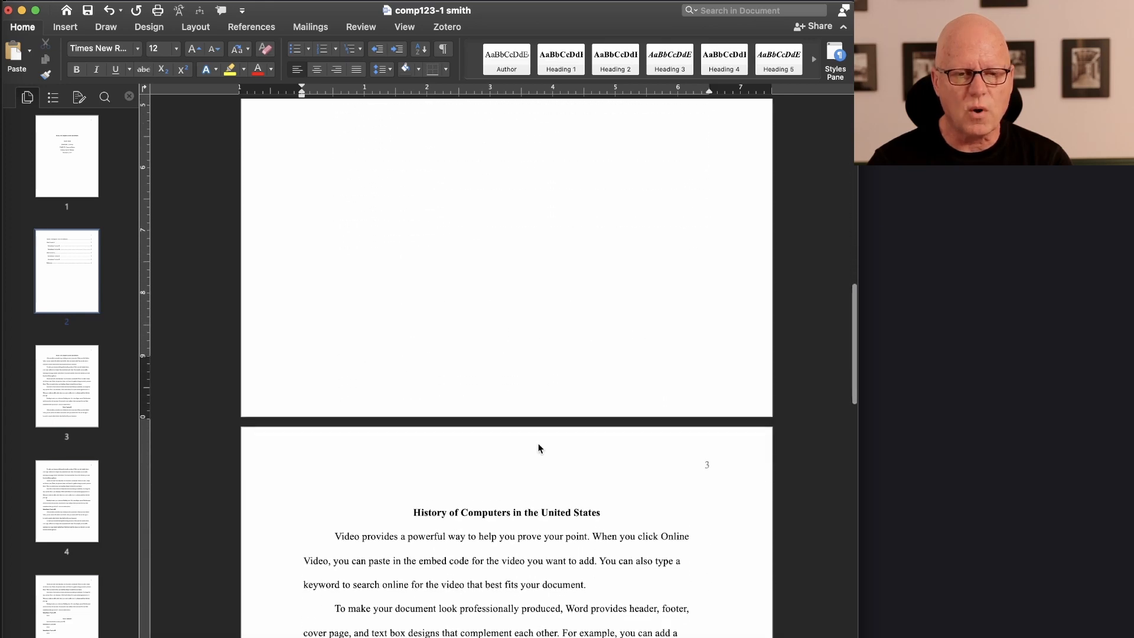
scroll(537, 446, down, 3)
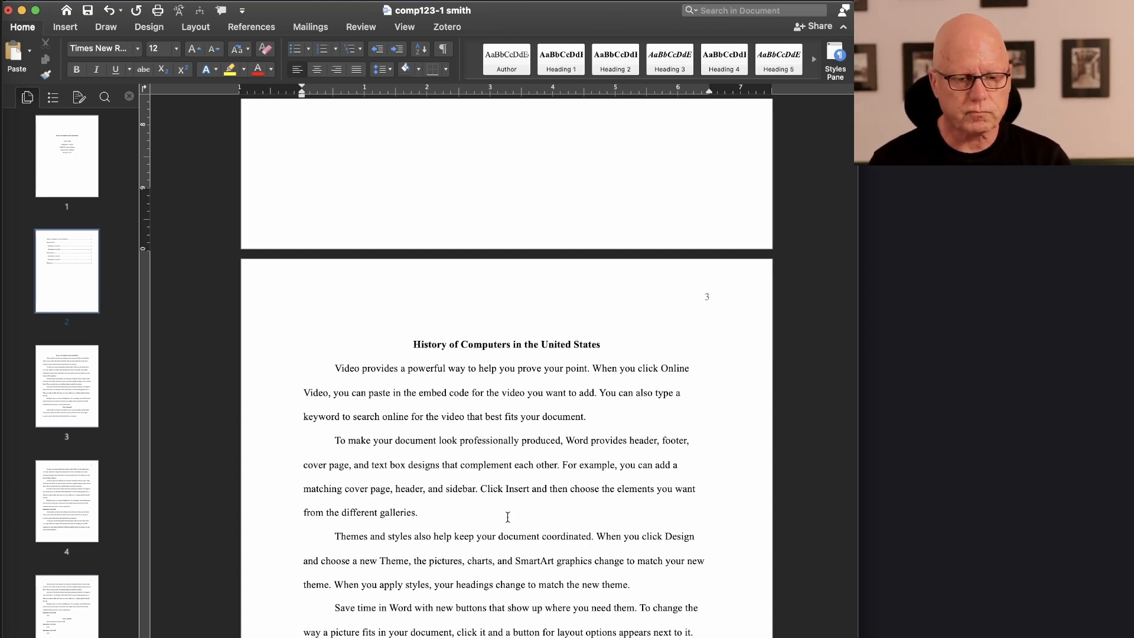
scroll(507, 366, down, 10)
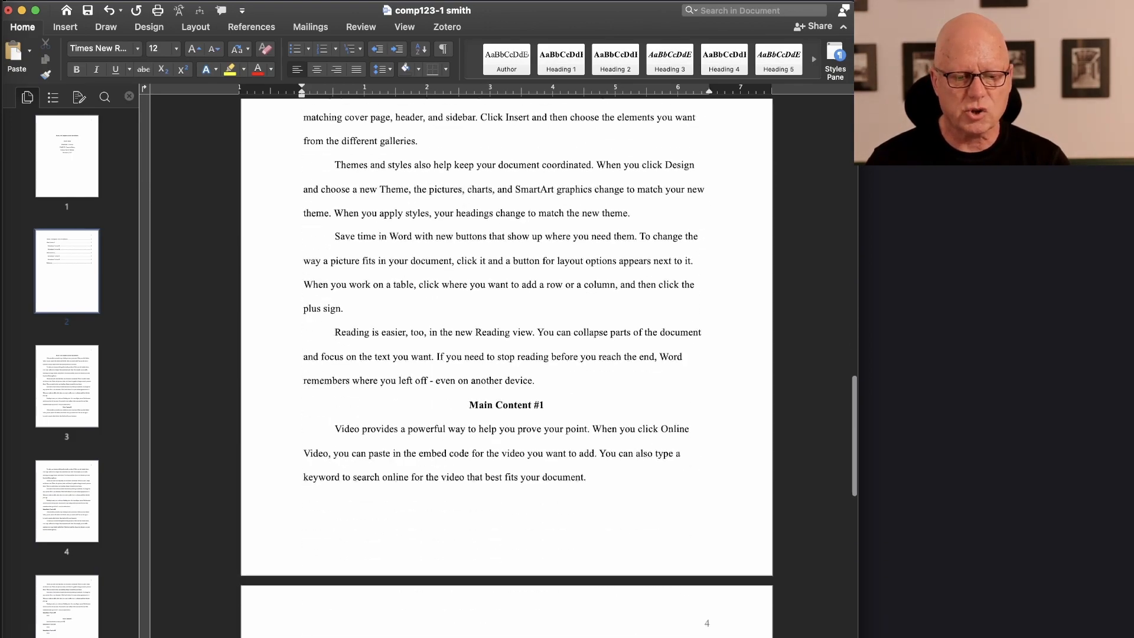
scroll(506, 366, down, 15)
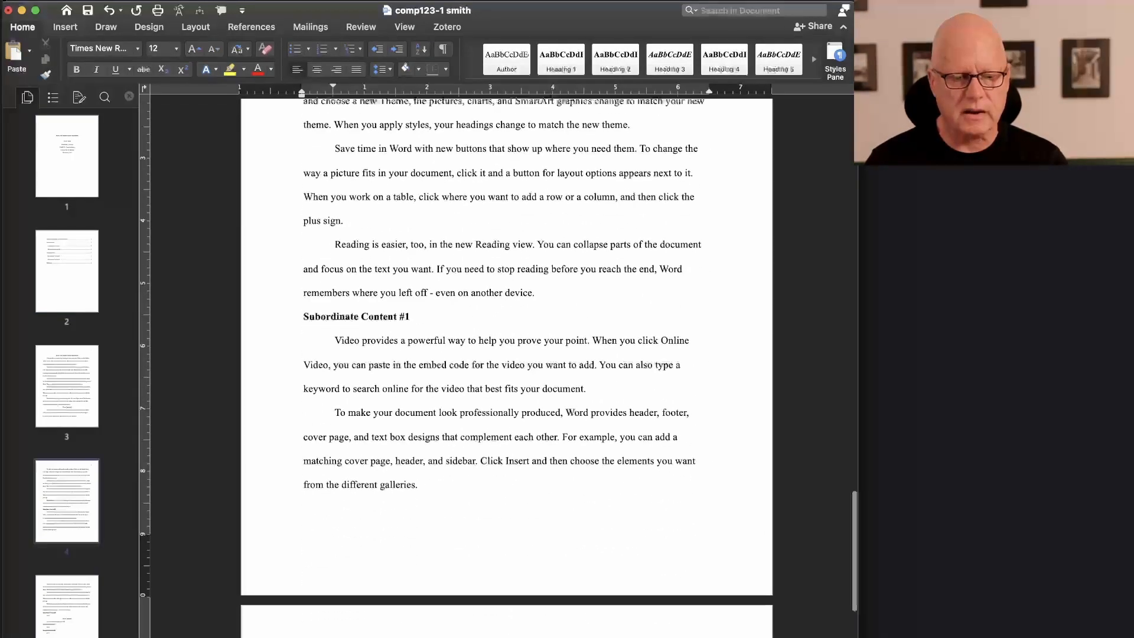
scroll(536, 496, down, 10)
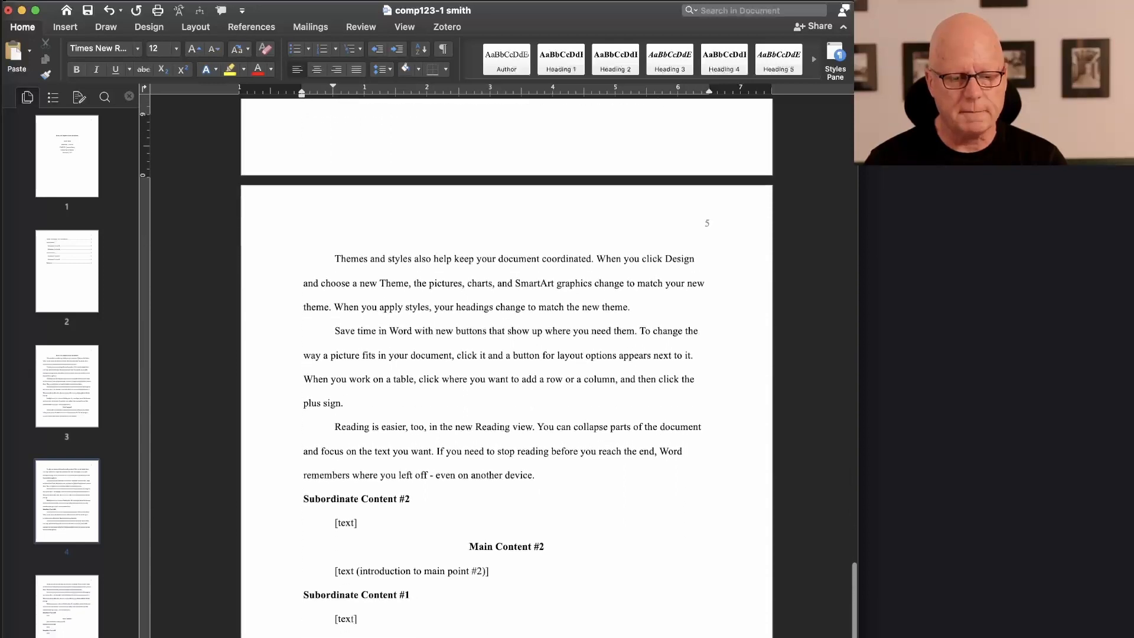
drag(468, 533, 549, 535)
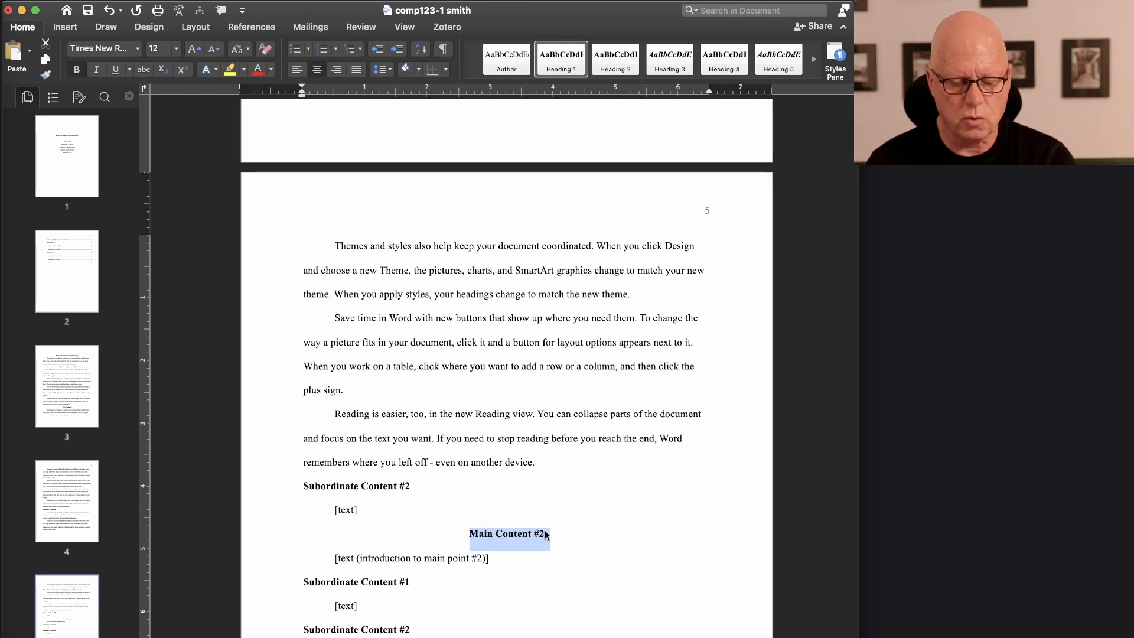
text(Prac)
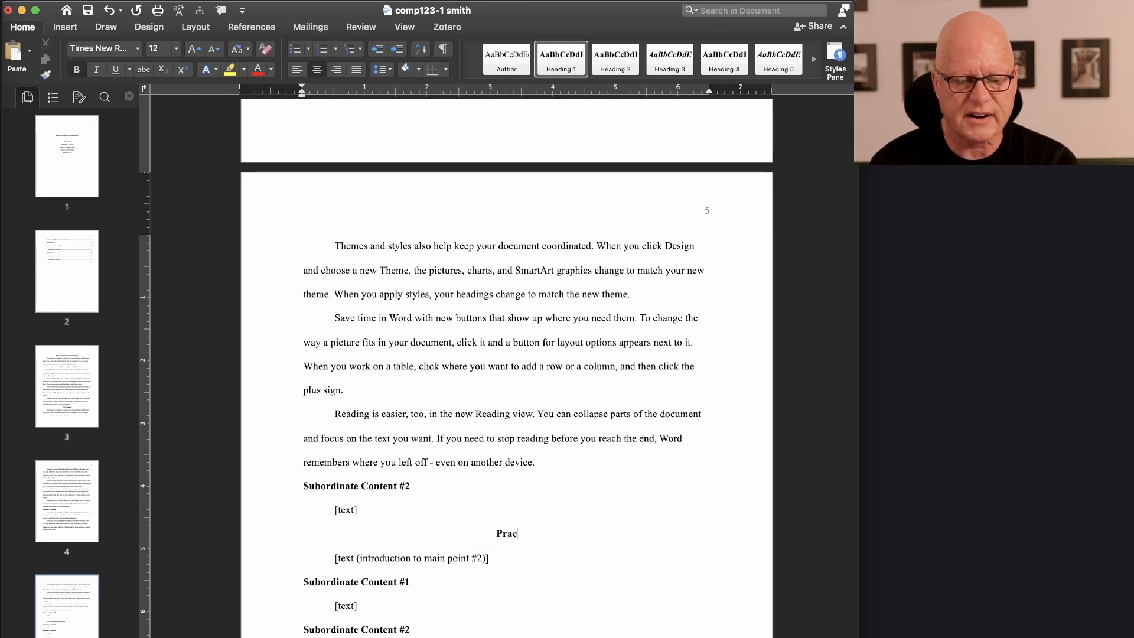
text(tice Text)
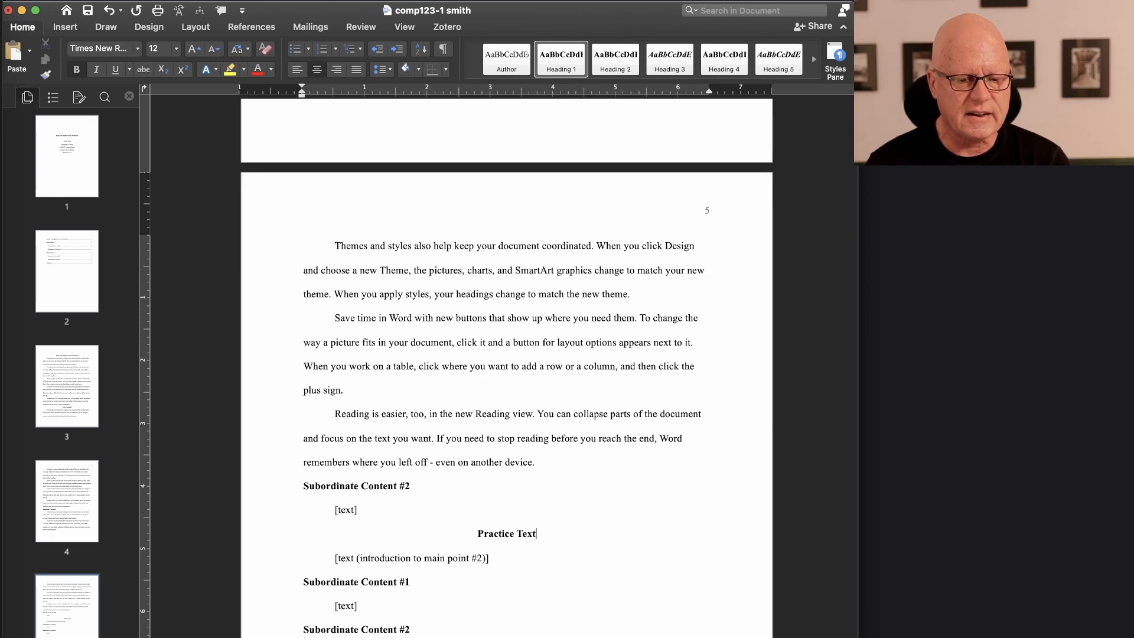
Move the Practice Text section with its subordinate headings from page 5 to page 3, between the introduction and the Main Content #1 heading
drag(414, 632, 326, 539)
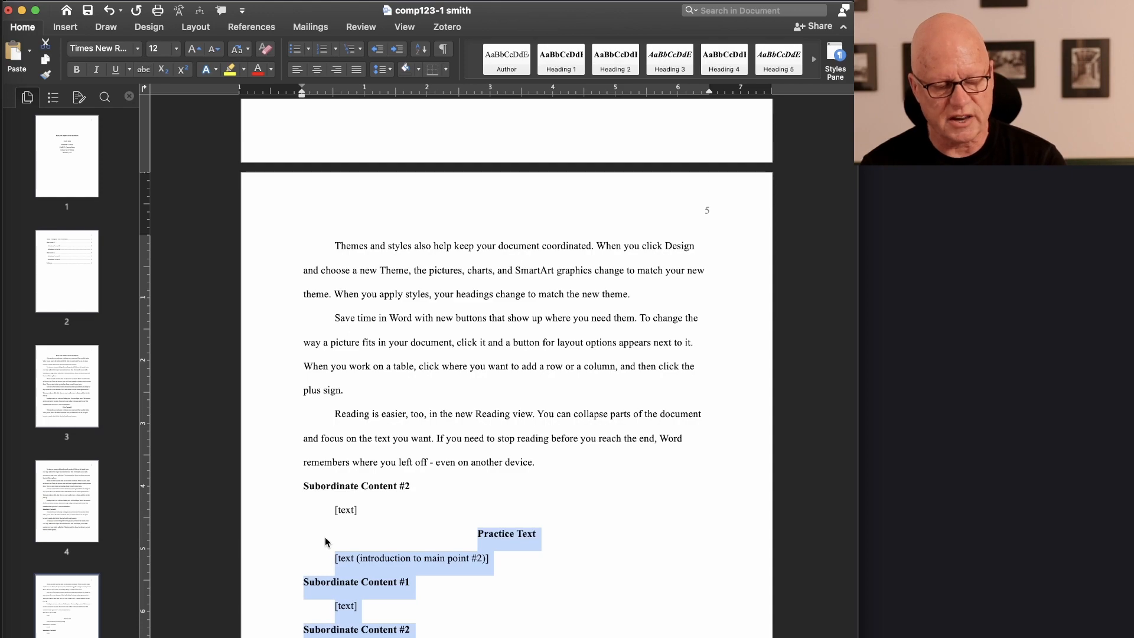
key(BackSpace)
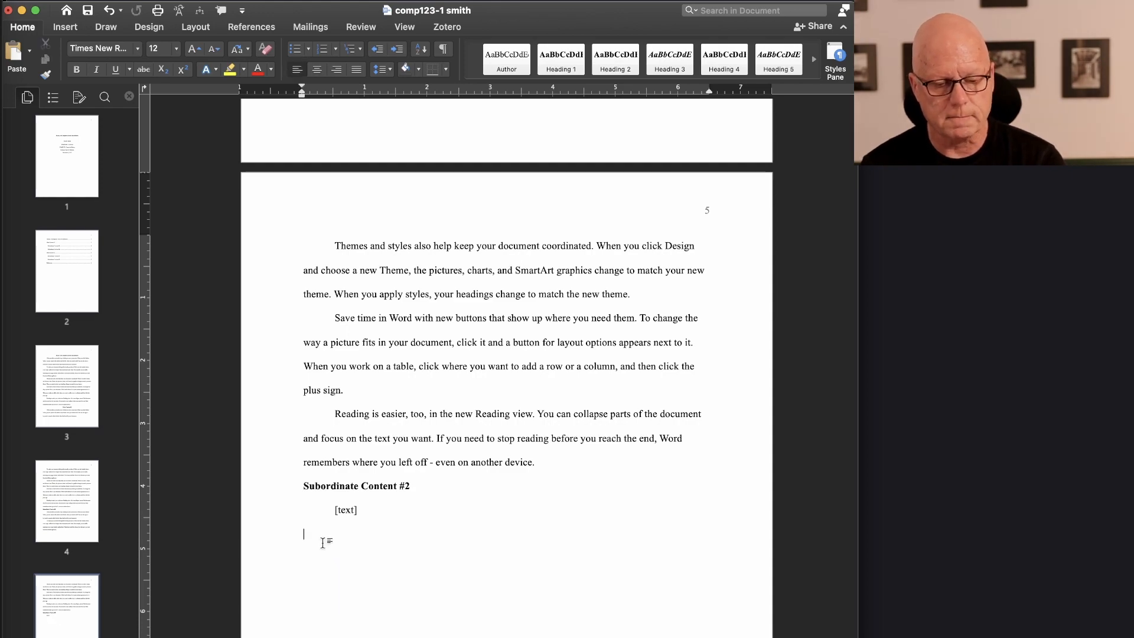
scroll(326, 542, up, 10)
scroll(551, 396, up, 6)
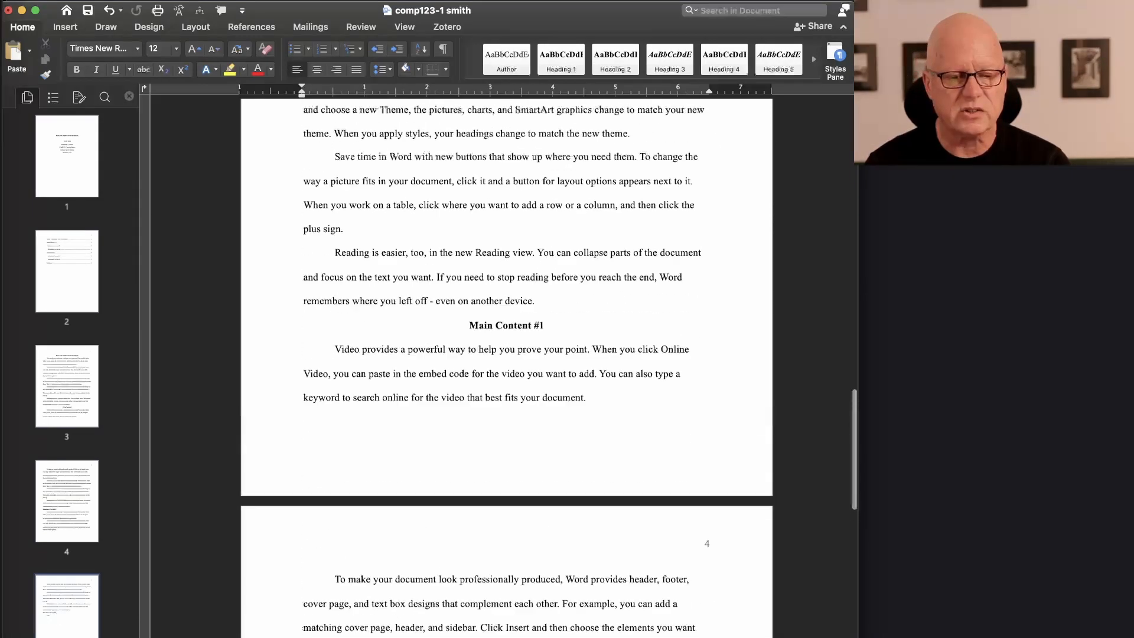
click(551, 395)
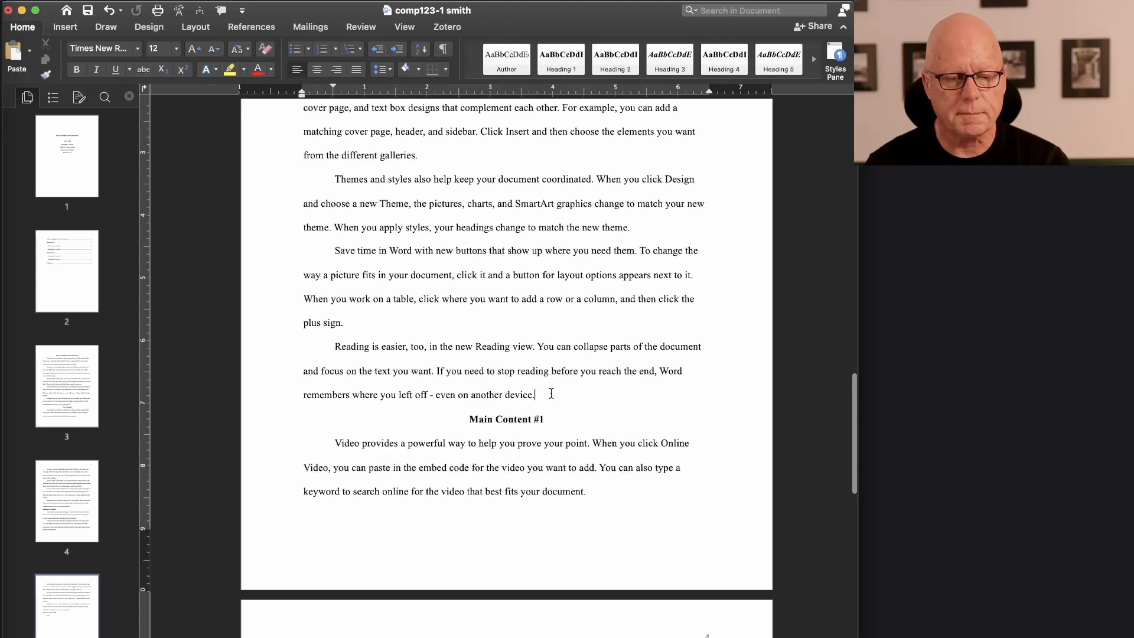
key(Return)
text(Practice Text [text (introduction to main point #2)] Subordinate Content #1 [text])
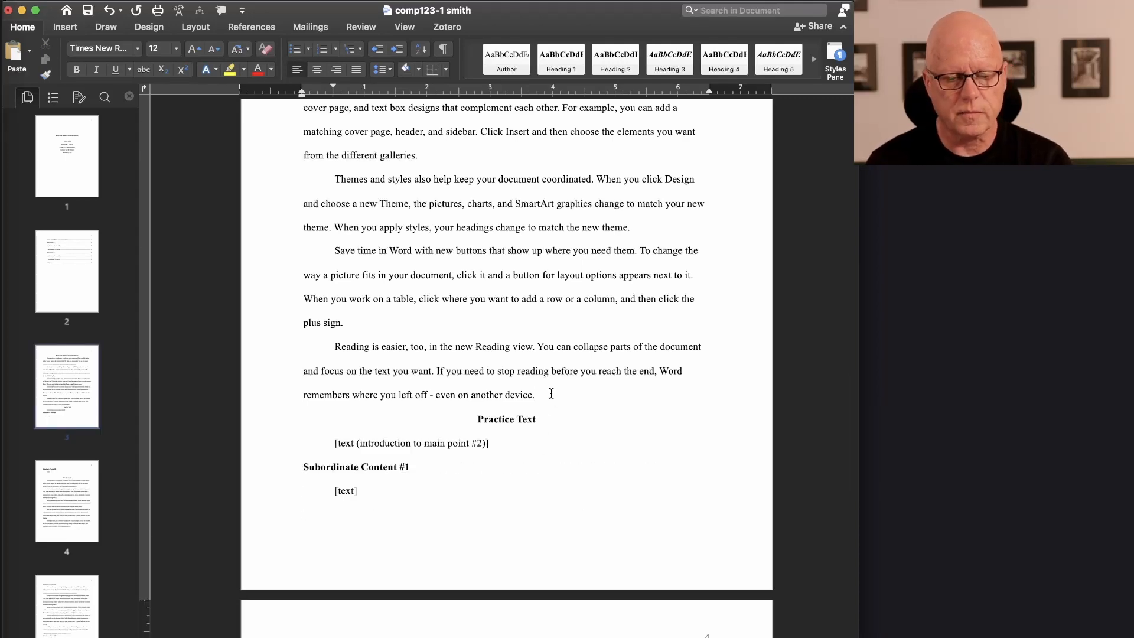
Compare the moved Practice Text section on page 3 with the table of contents entries on page 2
scroll(536, 477, up, 3)
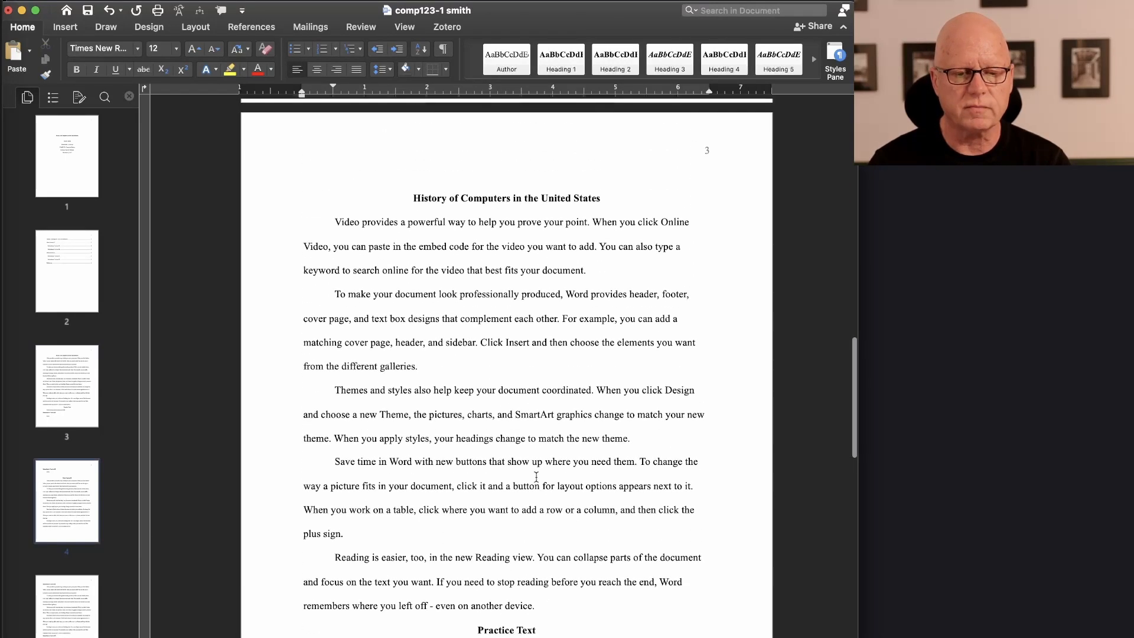
scroll(503, 440, down, 4)
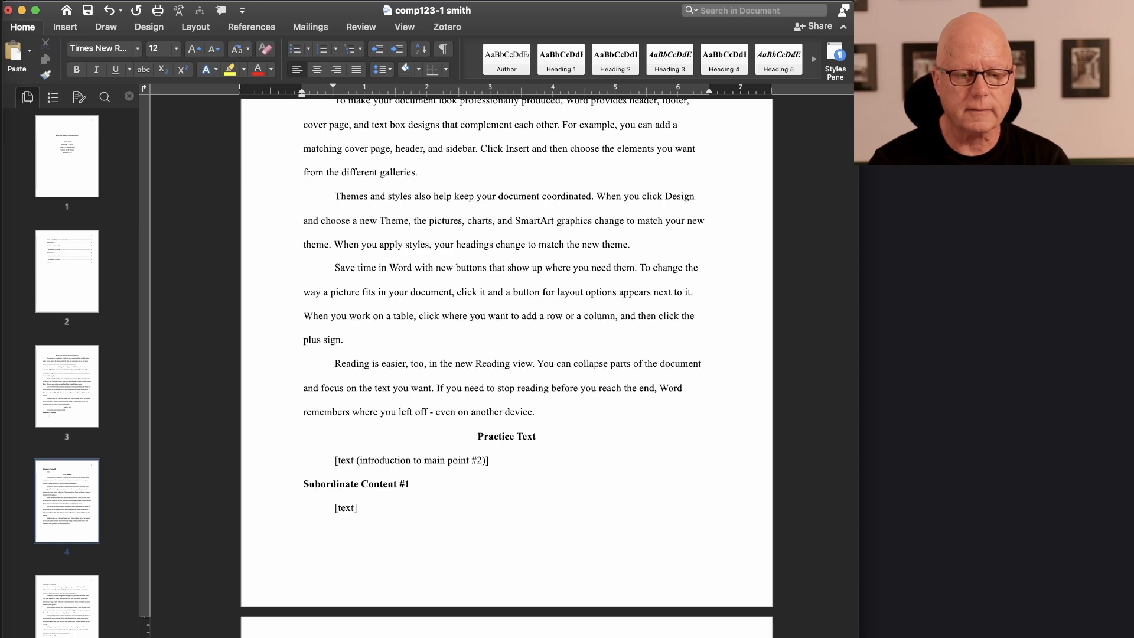
scroll(509, 507, up, 15)
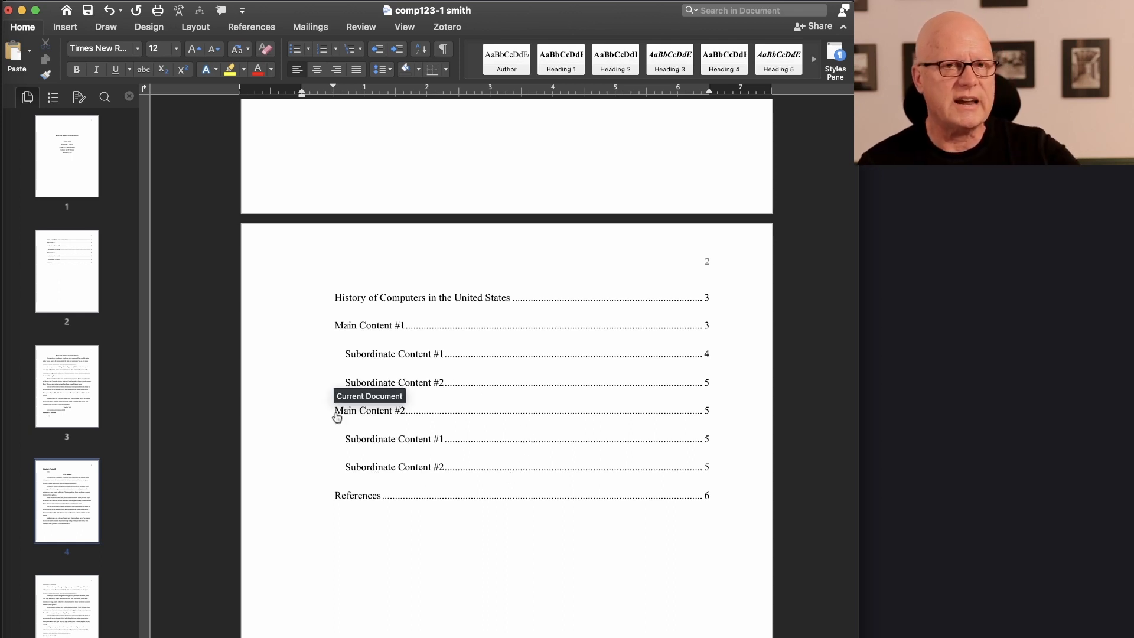
Update the entire table of contents on page 2 to reflect the renamed and moved Practice Text section
right_click(428, 382)
click(455, 492)
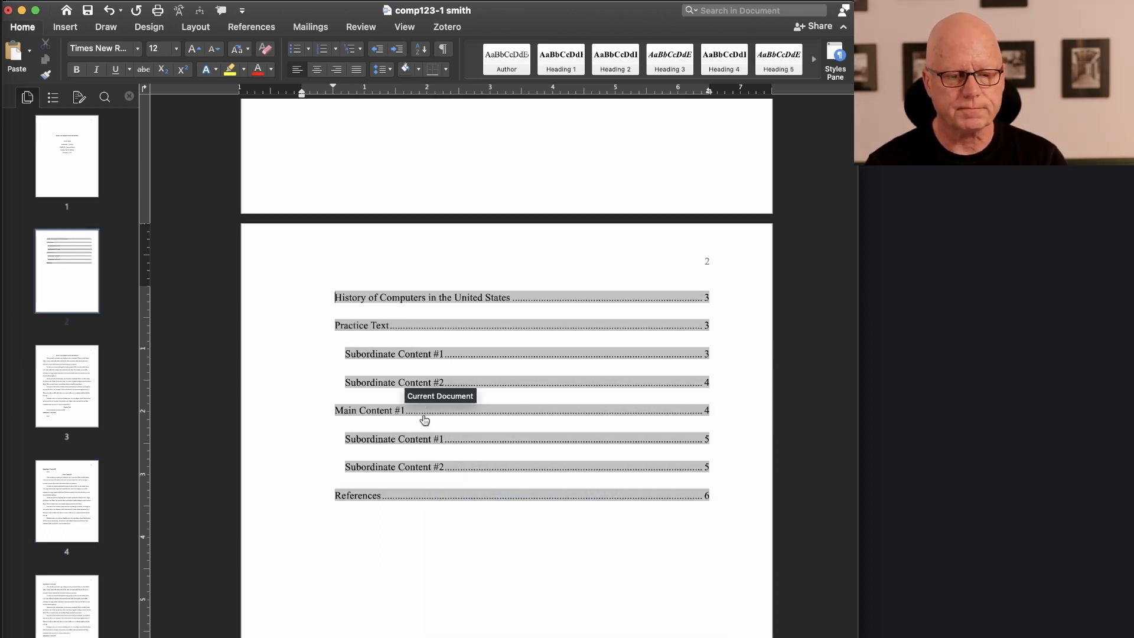
right_click(424, 417)
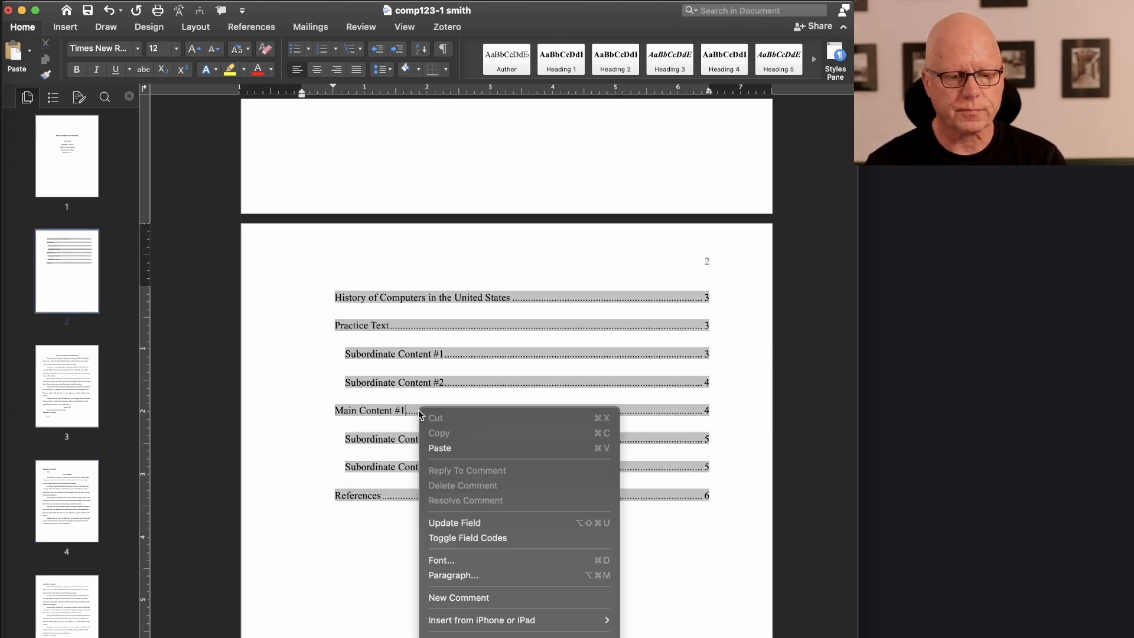
click(464, 523)
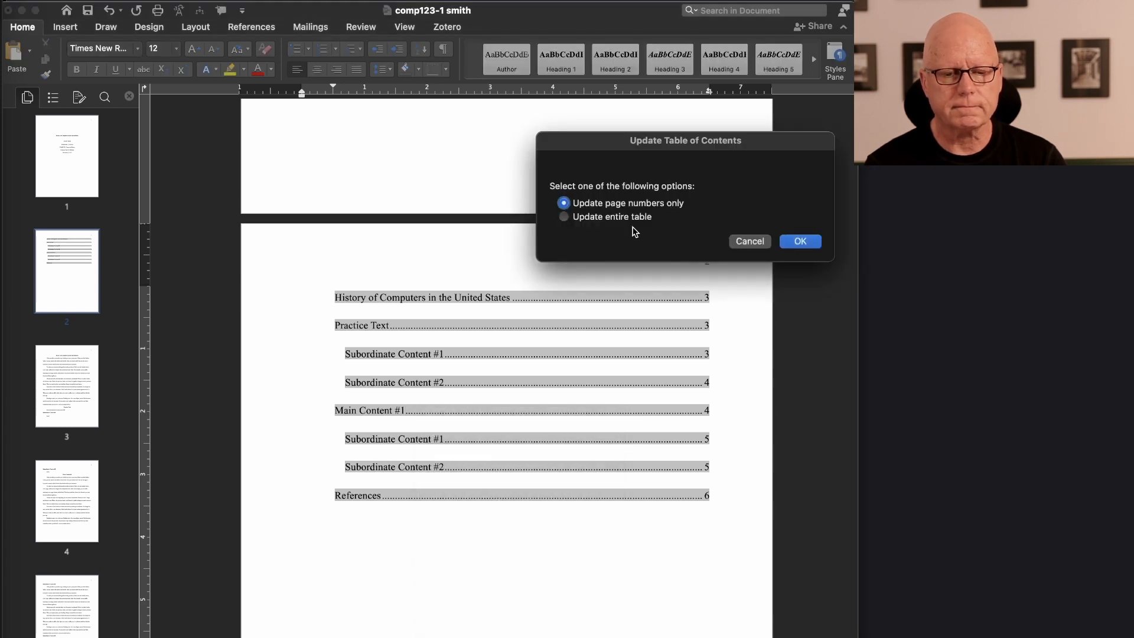
click(616, 217)
click(801, 242)
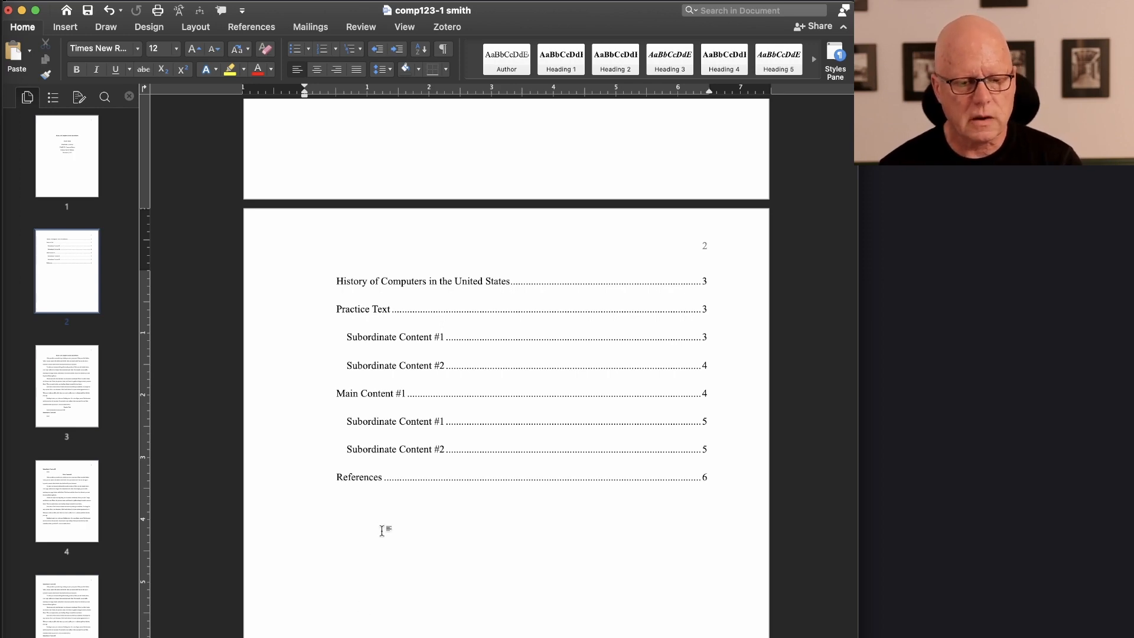
Delete the whole Main Content #1 section on pages 4 and 5, including its two subordinate headings and their text
scroll(382, 529, down, 10)
scroll(372, 534, down, 15)
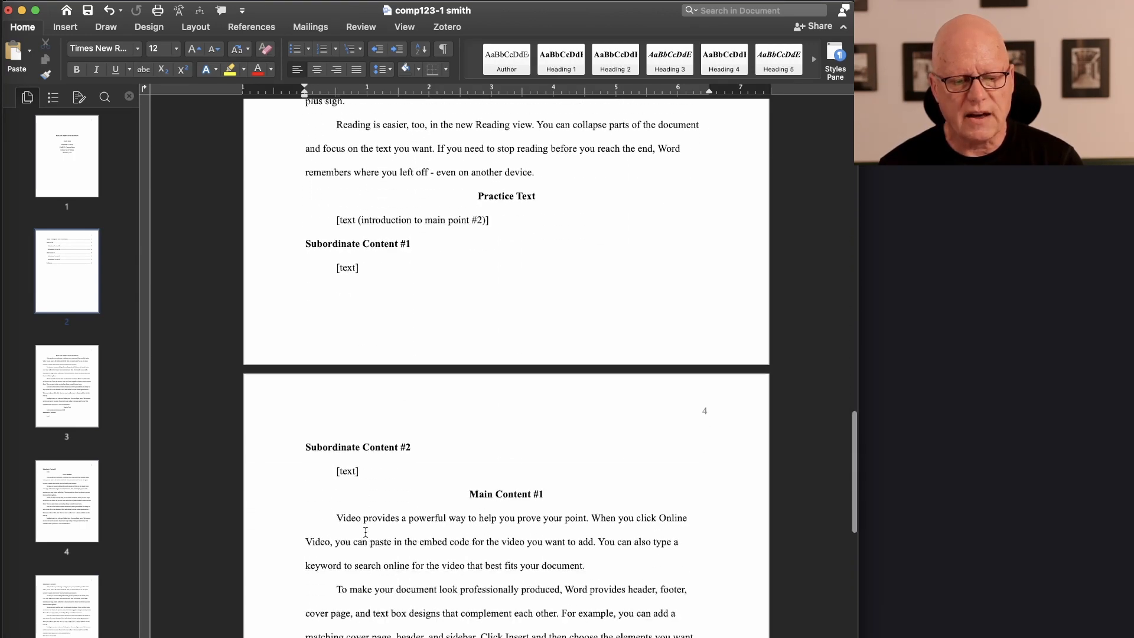
scroll(367, 523, down, 3)
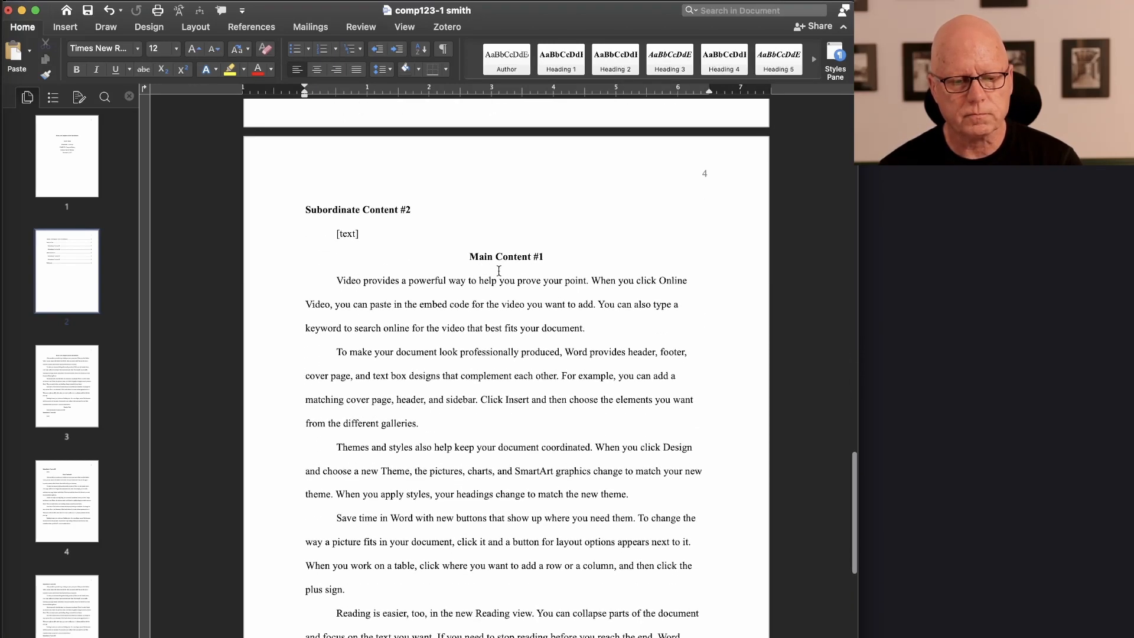
scroll(495, 479, down, 12)
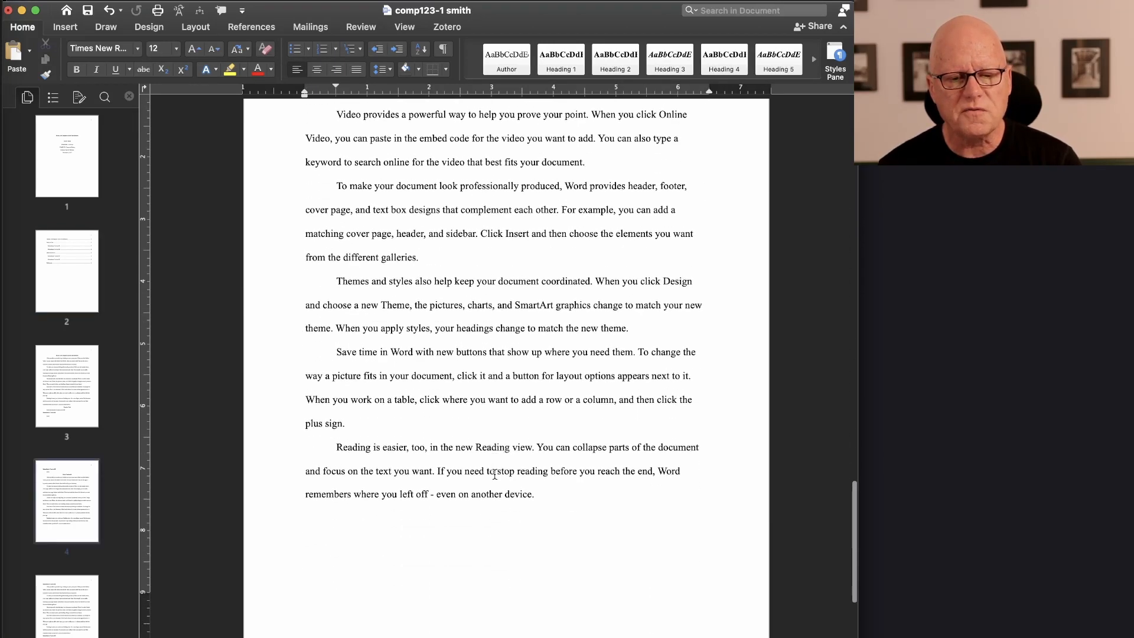
scroll(495, 479, down, 12)
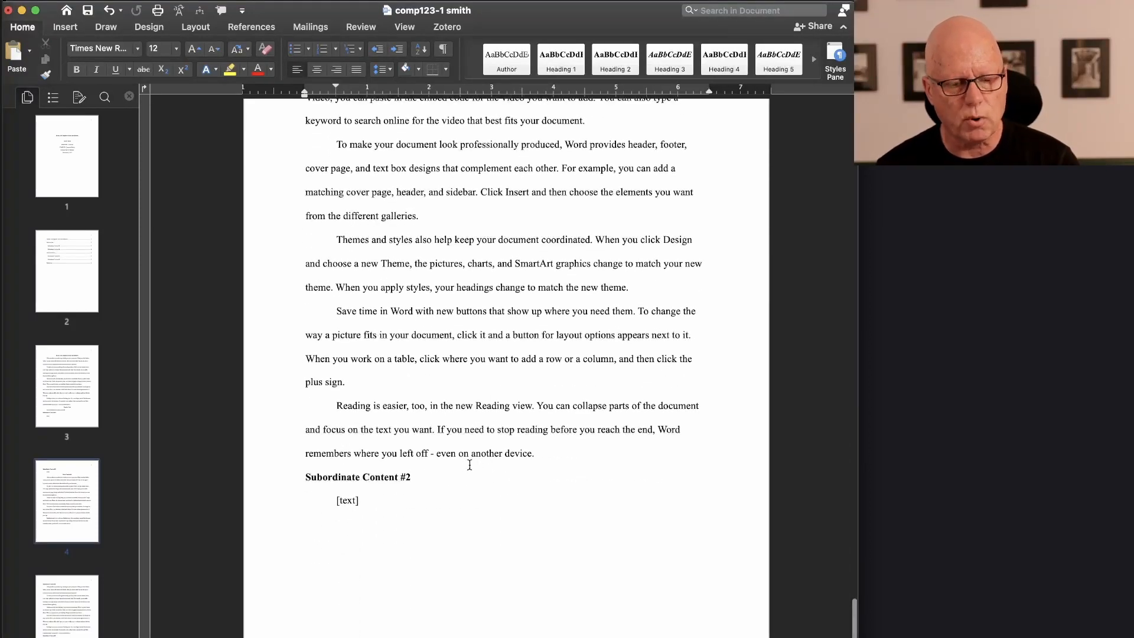
shift+click(402, 501)
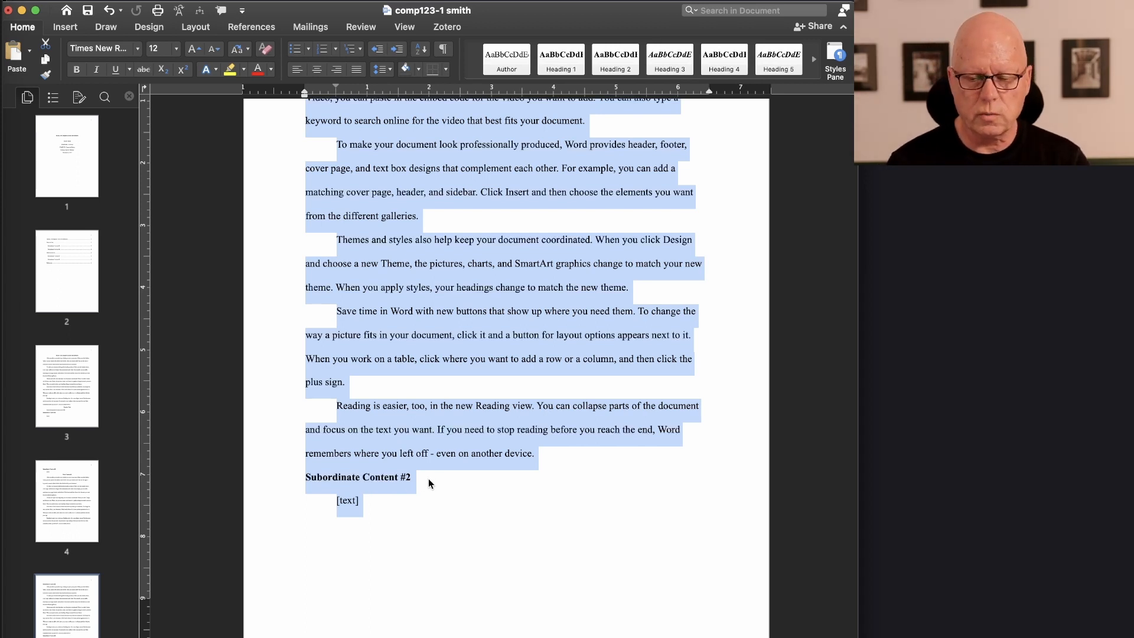
key(BackSpace)
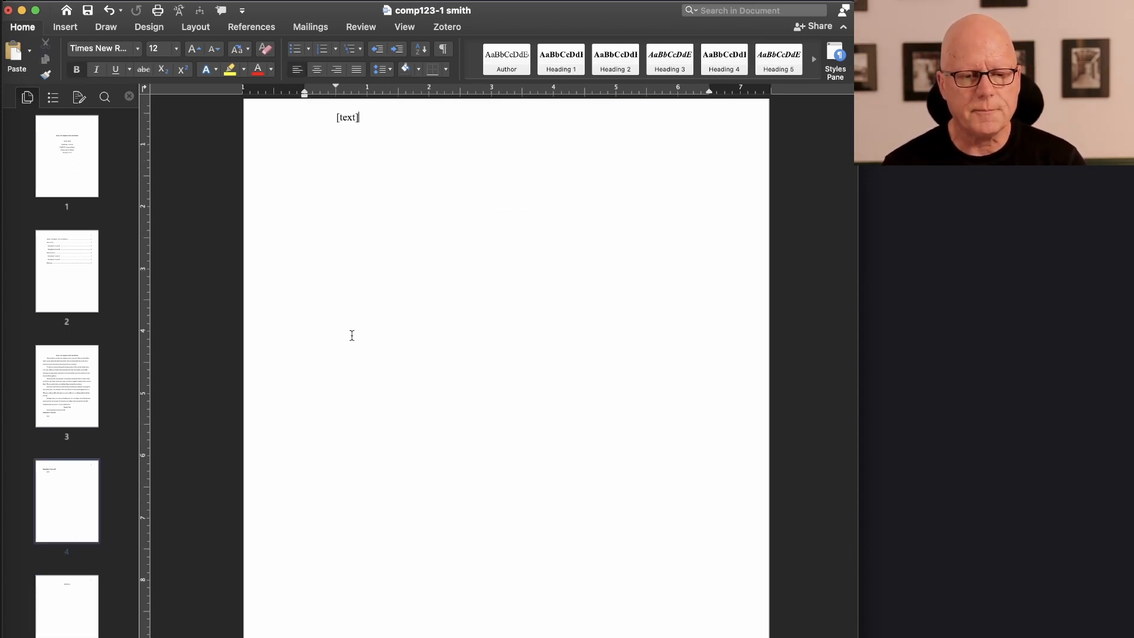
Update the entire table of contents on page 2 to reflect the deletion of the Main Content #1 section
scroll(354, 332, up, 10)
scroll(356, 335, up, 15)
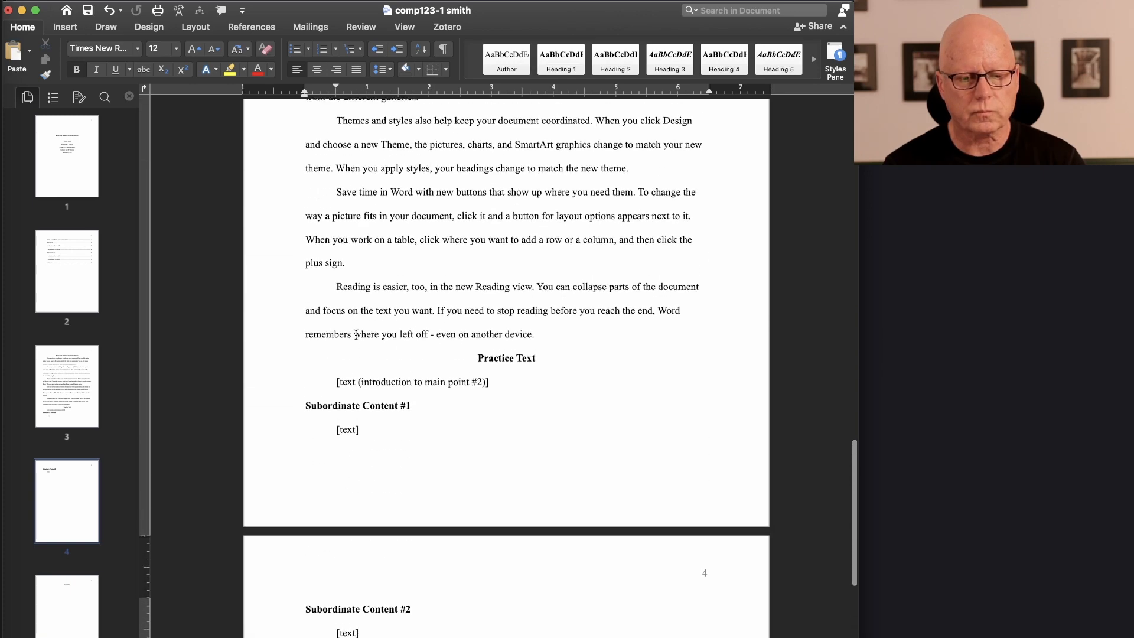
scroll(354, 335, up, 10)
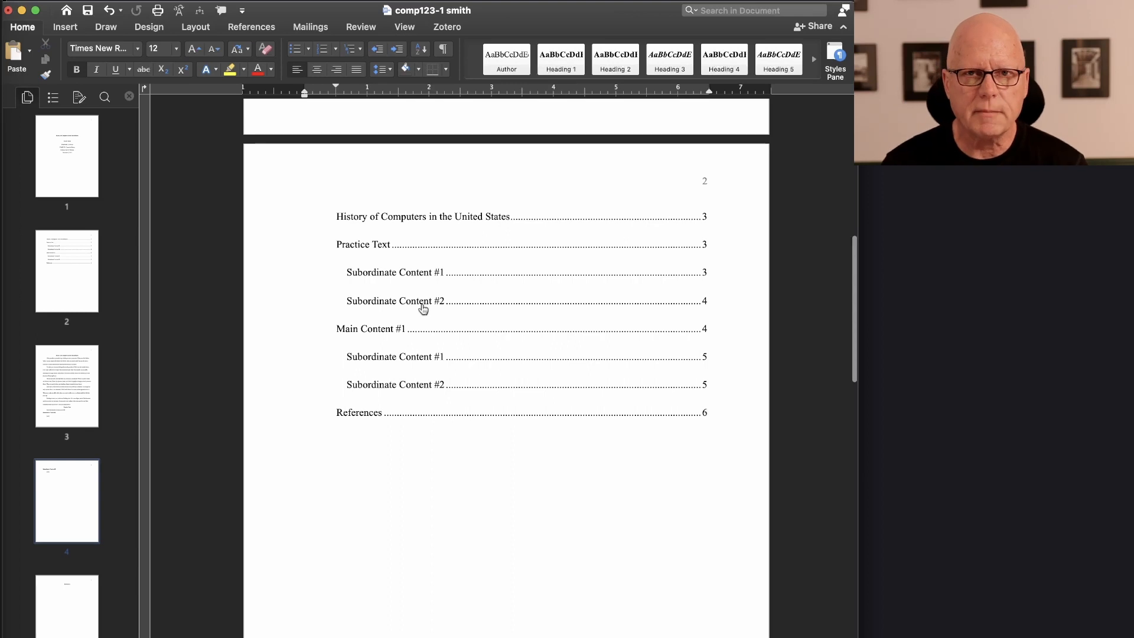
right_click(422, 303)
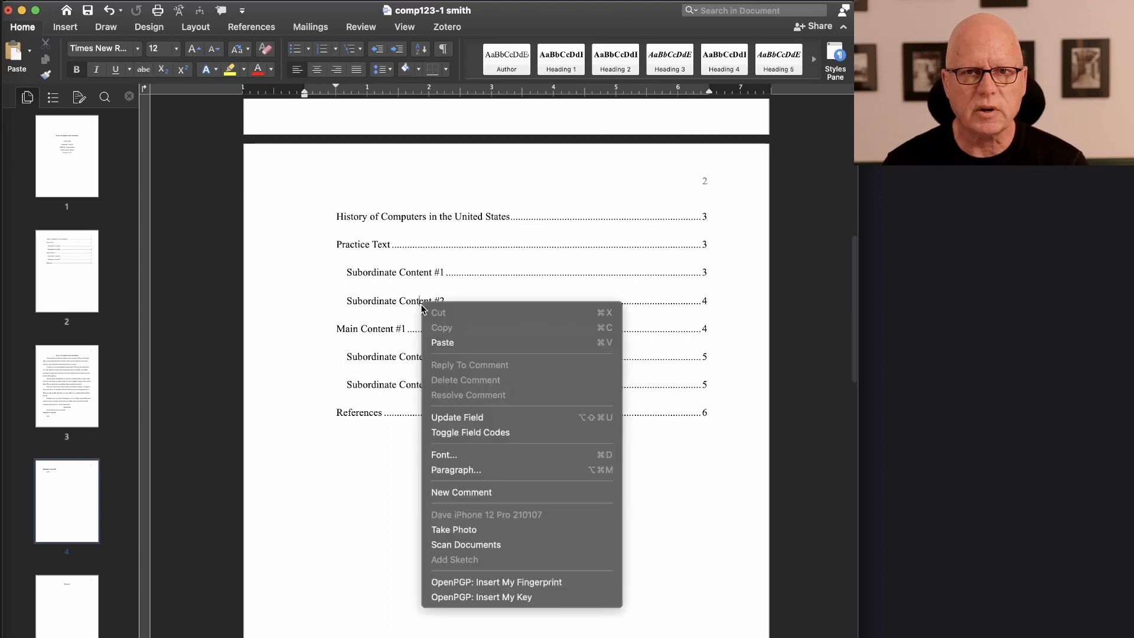
click(455, 419)
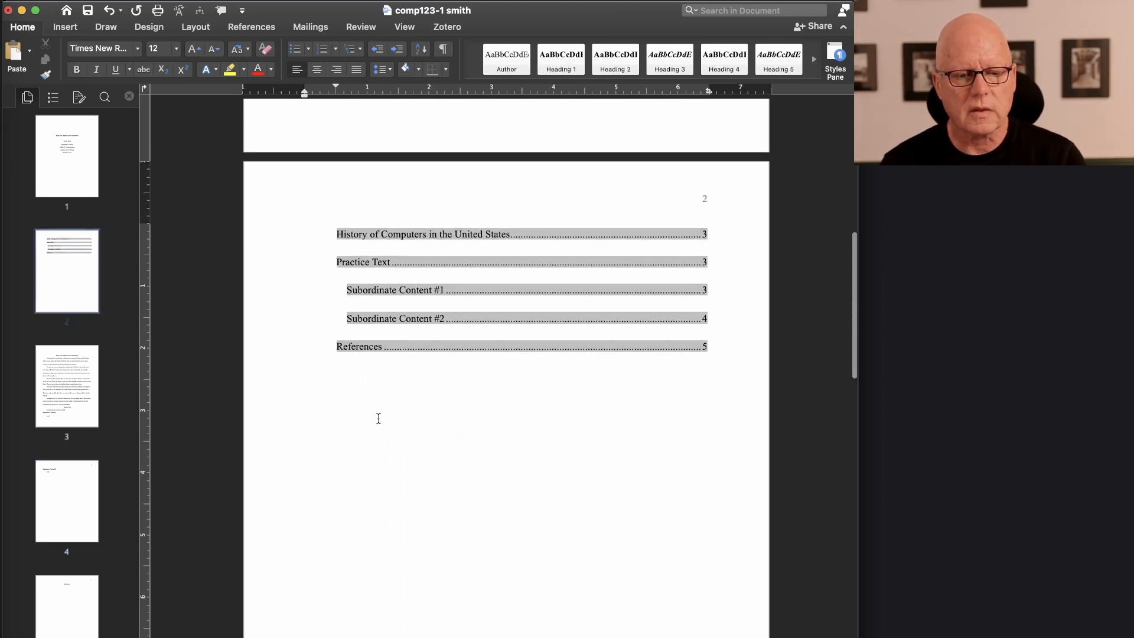
scroll(334, 263, down, 1)
click(335, 261)
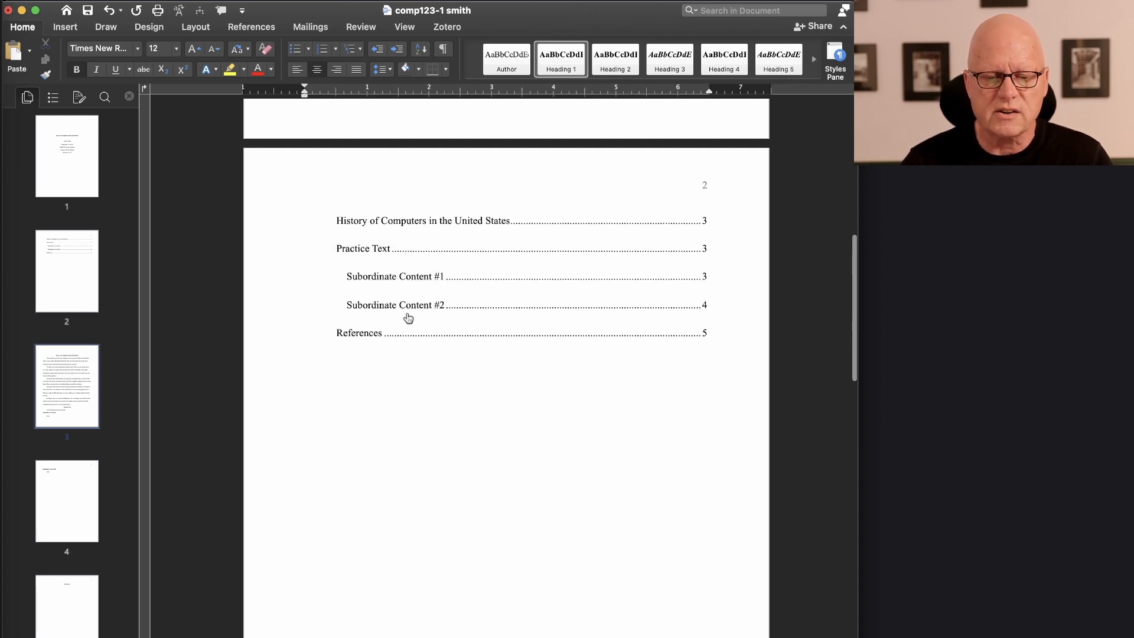
Replace the introduction placeholder under the Practice Text heading with filler paragraphs generated by =rand(), and remove the extra empty line after them
scroll(407, 388, down, 15)
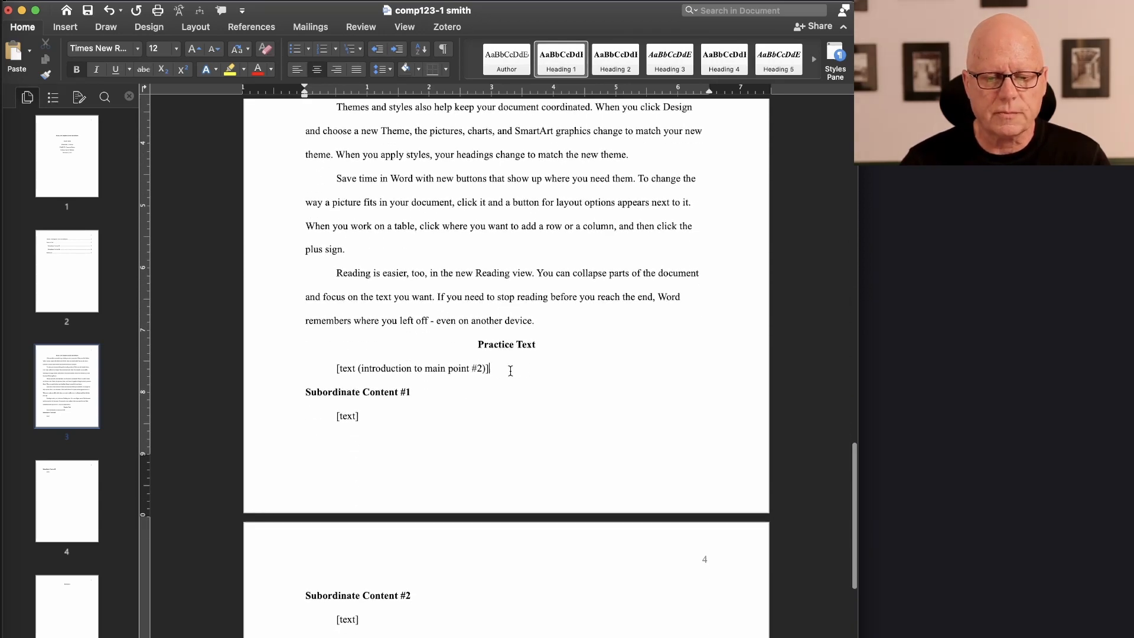
drag(510, 370, 332, 369)
text(=)
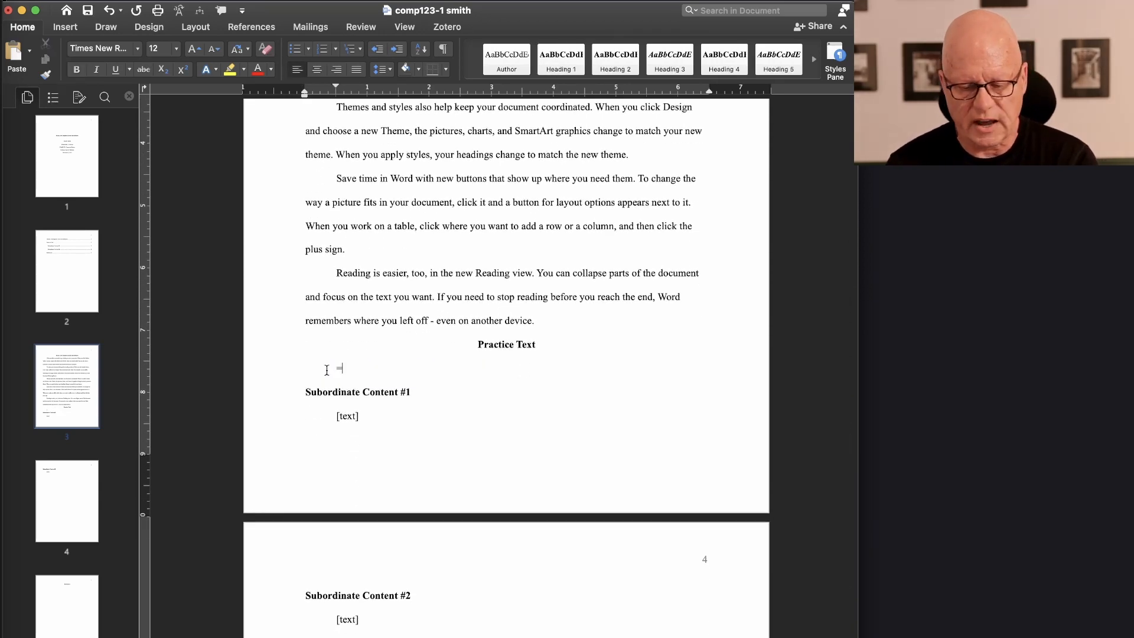
text(rand())
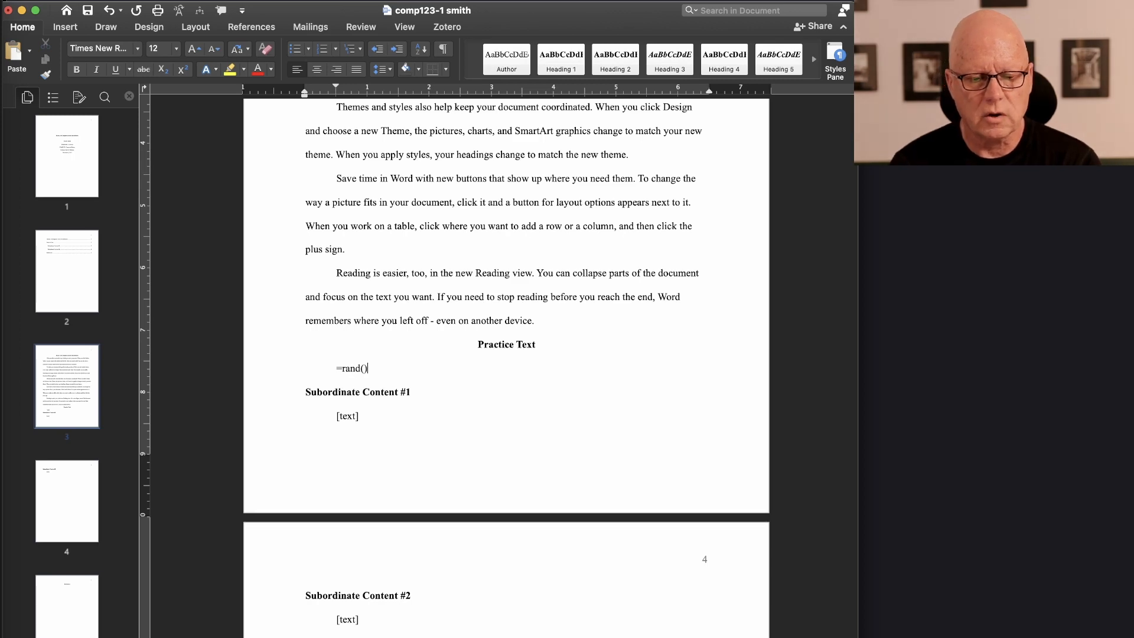
key(Return)
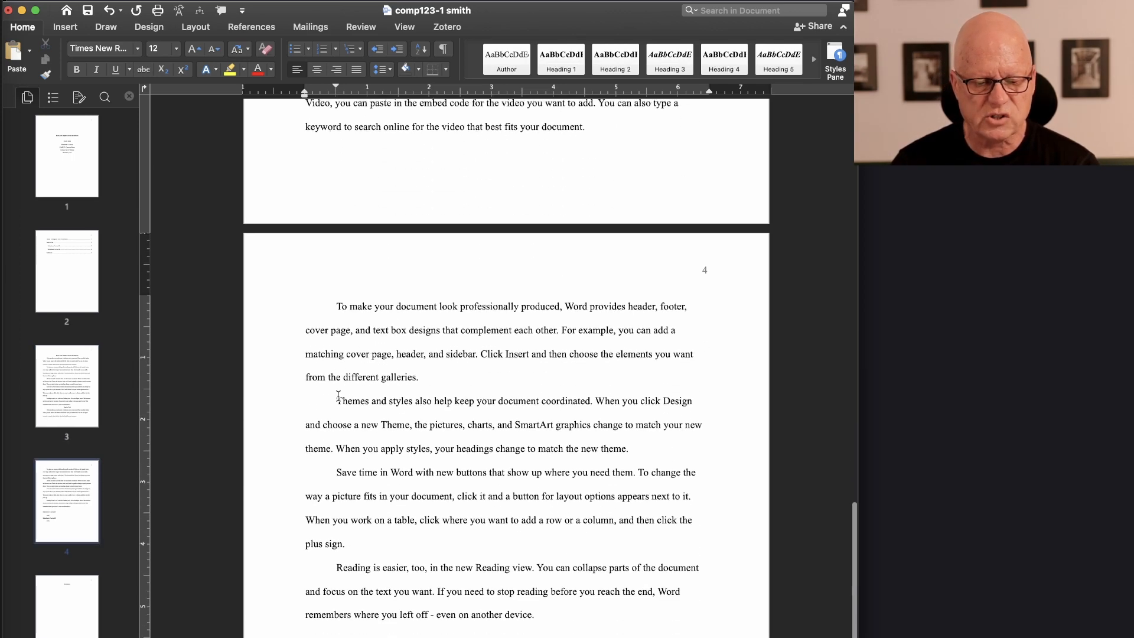
key(BackSpace)
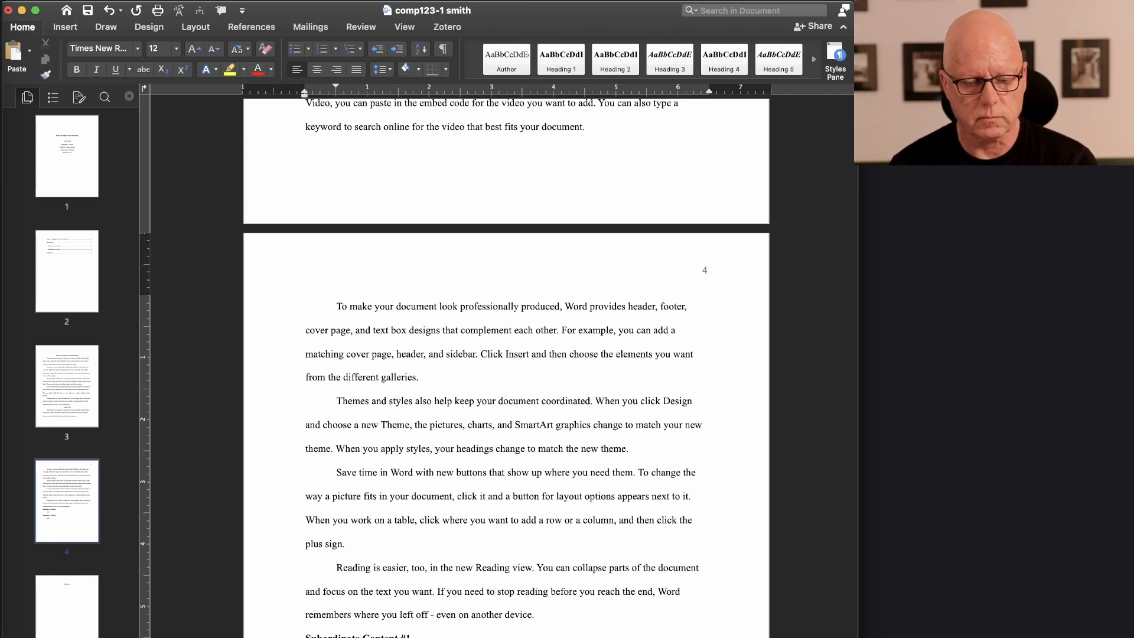
Replace the [text] placeholders under Subordinate Content #1 and Subordinate Content #2 with the same filler paragraphs, without extra empty lines
key(super+v)
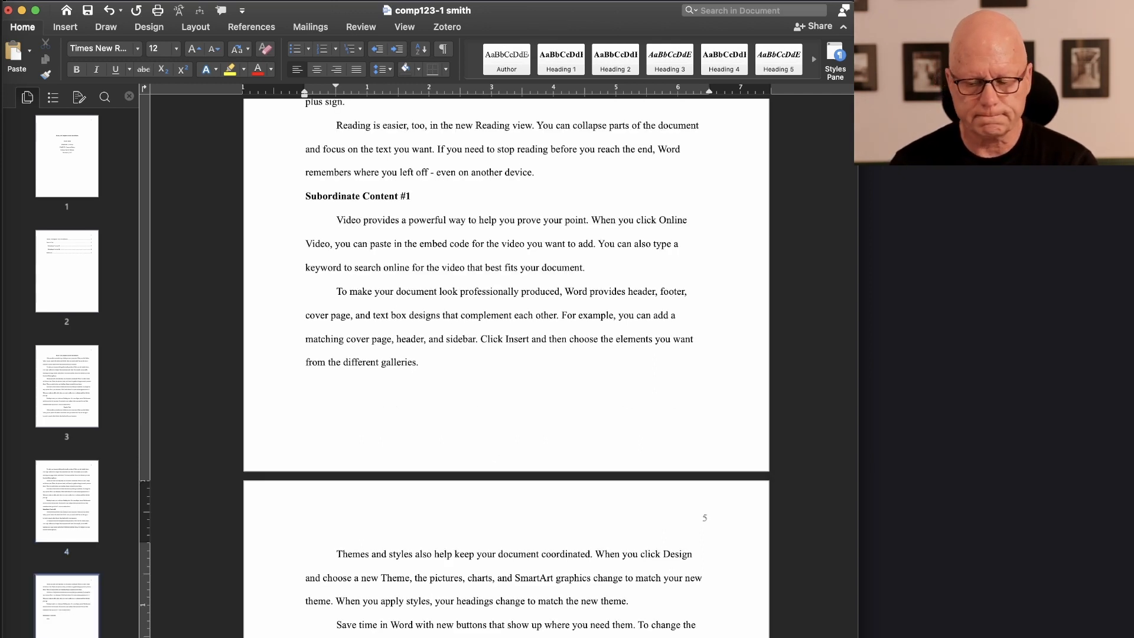
key(BackSpace)
scroll(506, 367, down, 4)
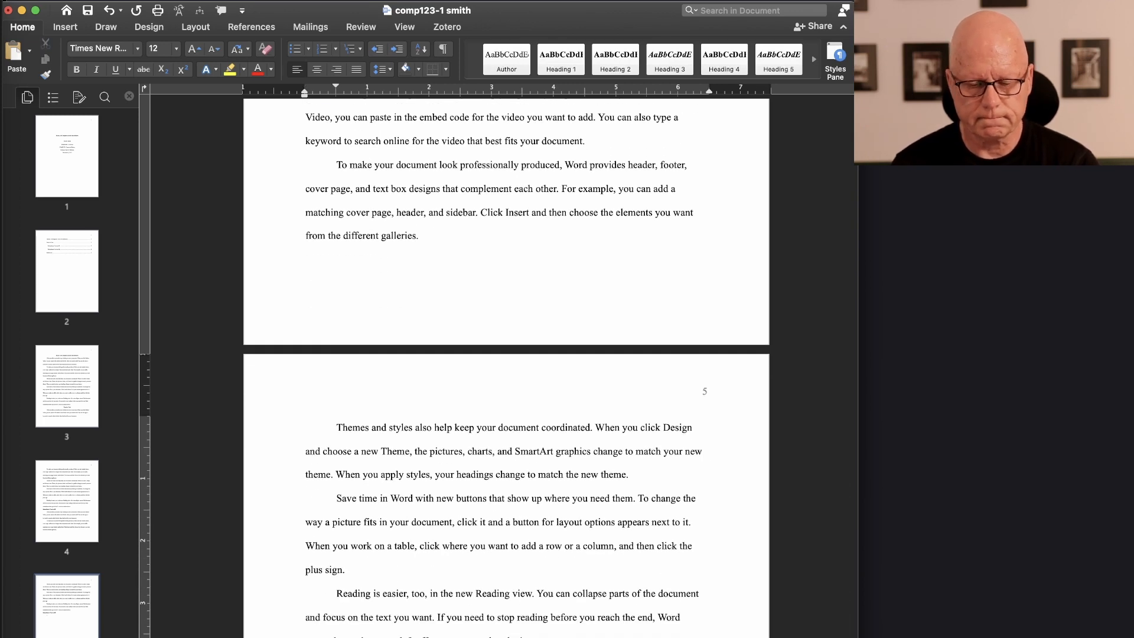
key(BackSpace)
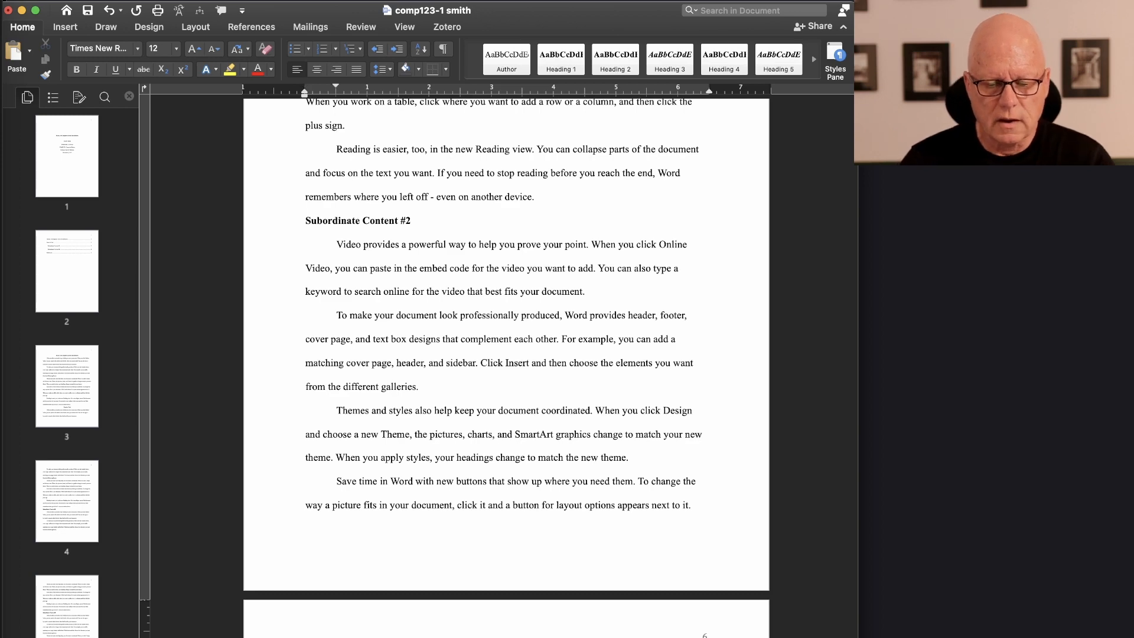
Update the entire table of contents on page 2 to reflect the filler text added throughout the Practice Text section
scroll(522, 401, down, 3)
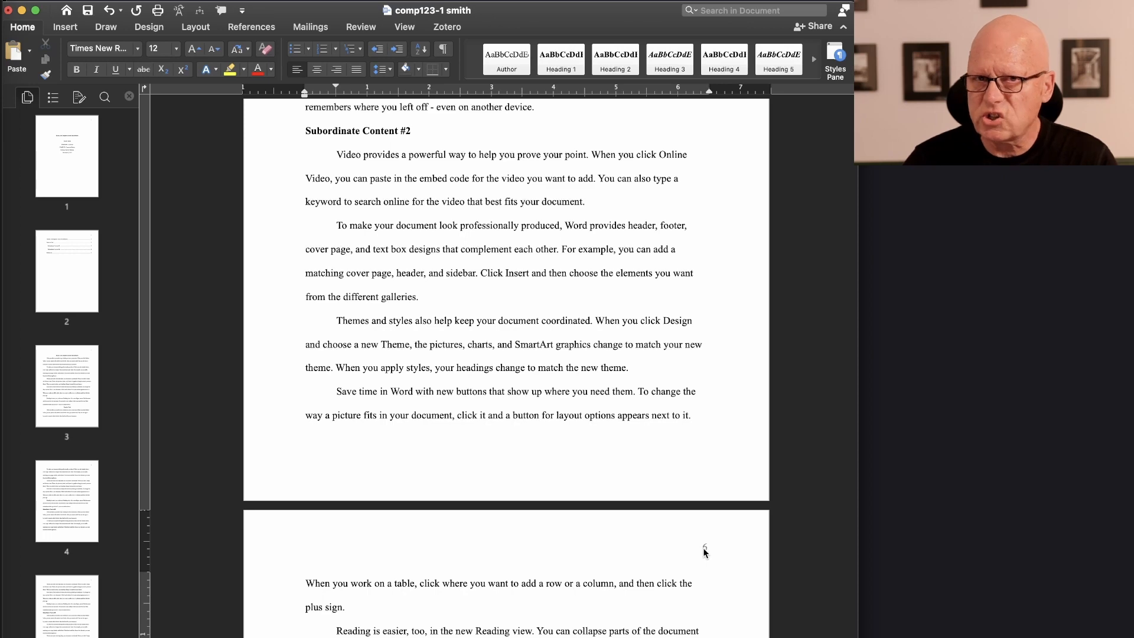
scroll(701, 550, down, 10)
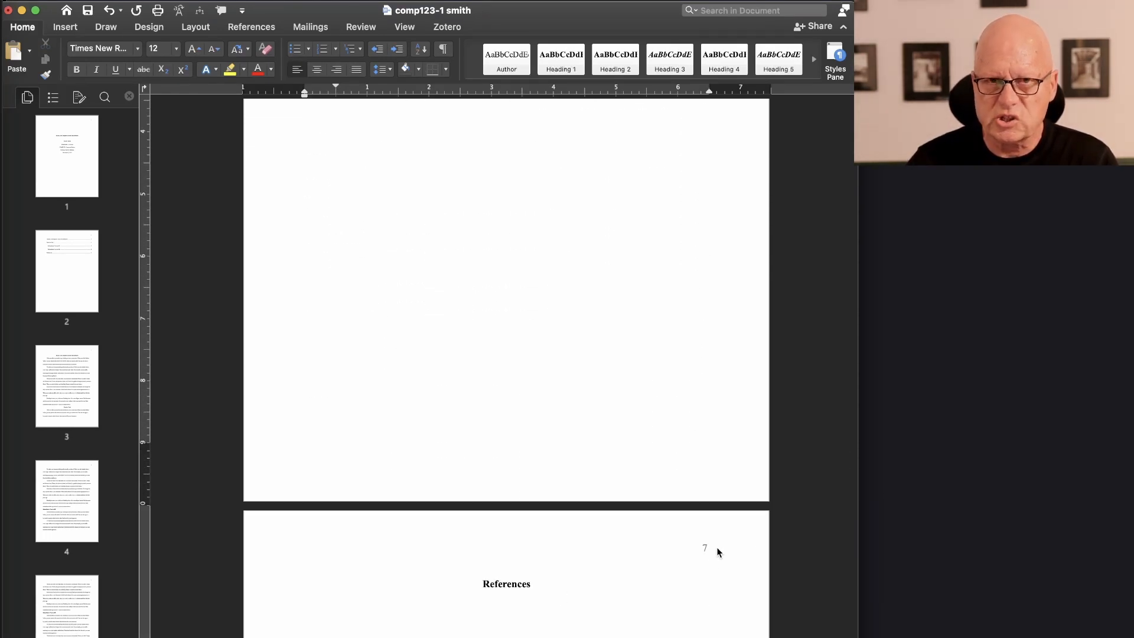
scroll(544, 307, up, 20)
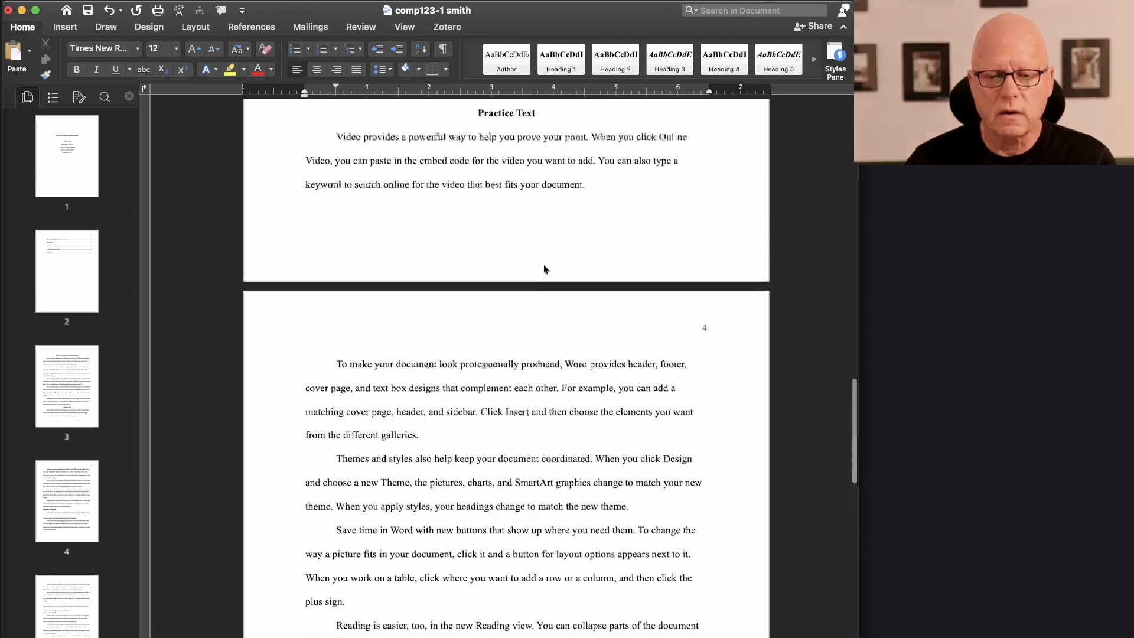
scroll(544, 269, up, 20)
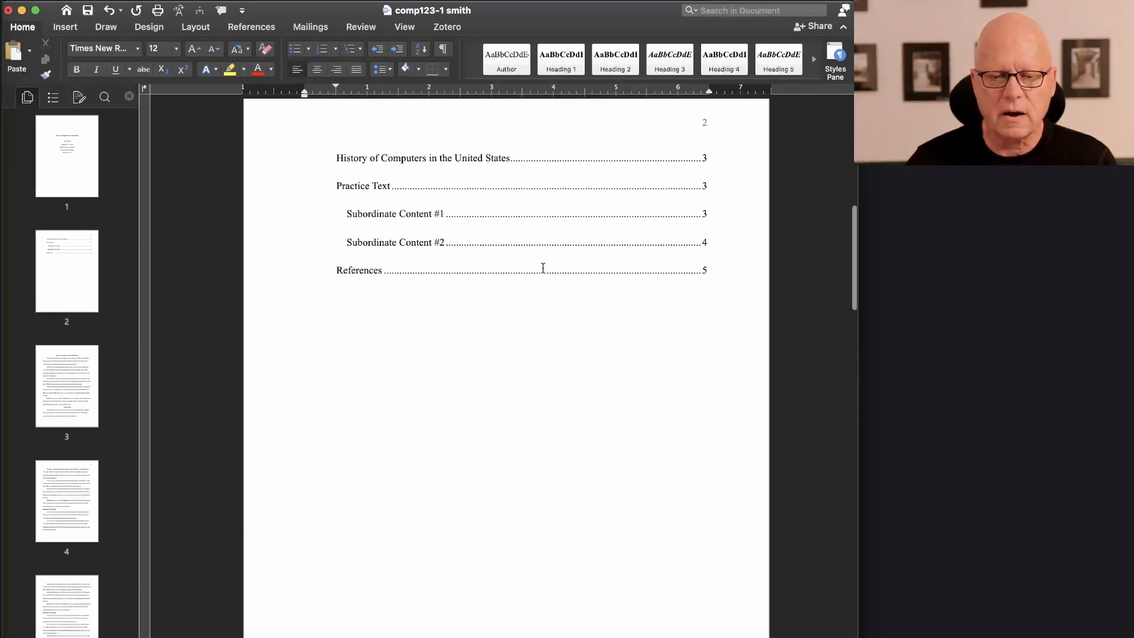
scroll(544, 267, up, 3)
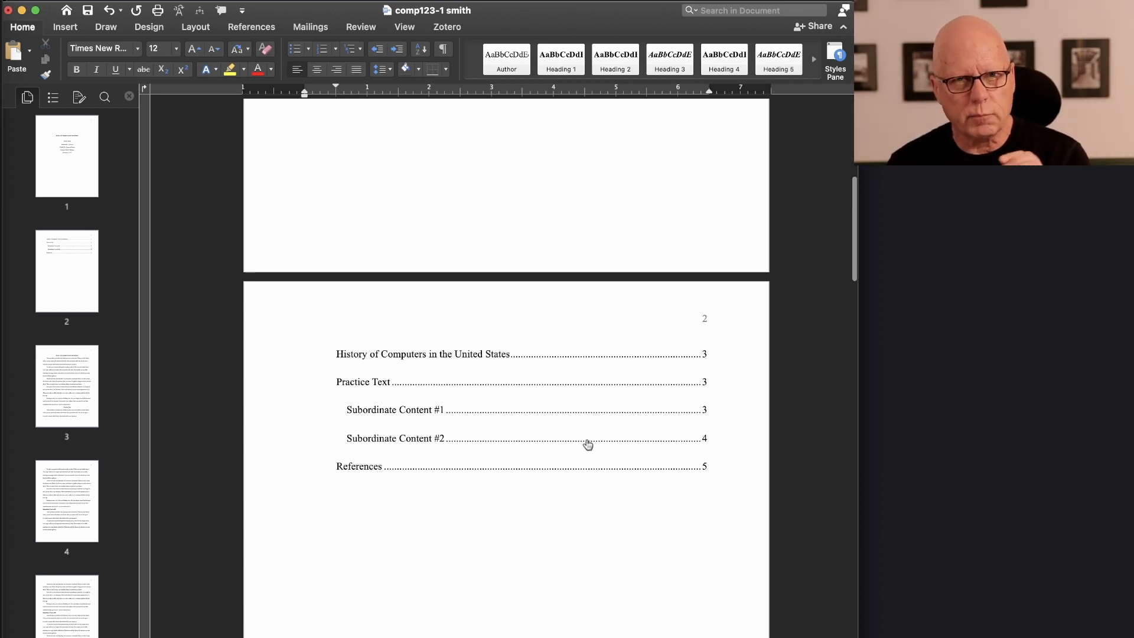
right_click(566, 409)
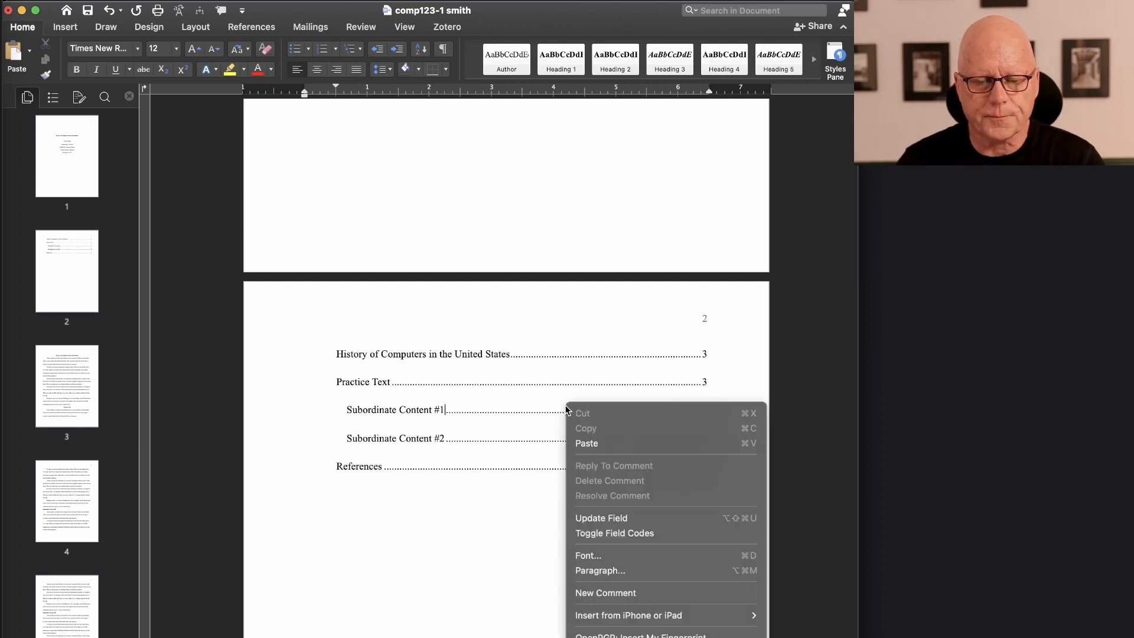
click(607, 516)
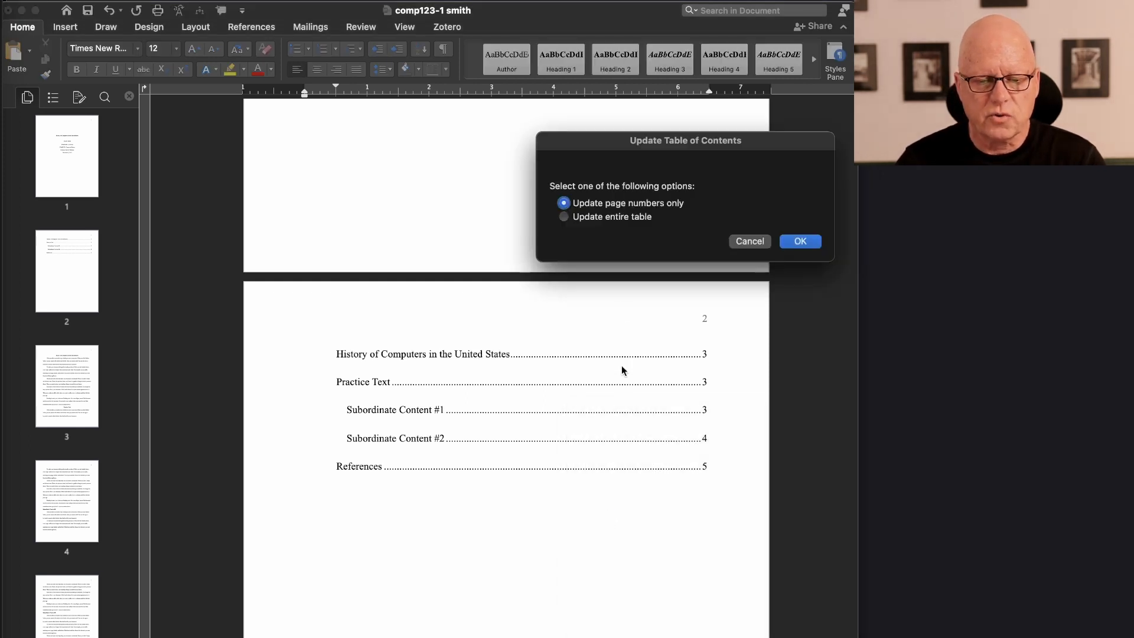
click(601, 216)
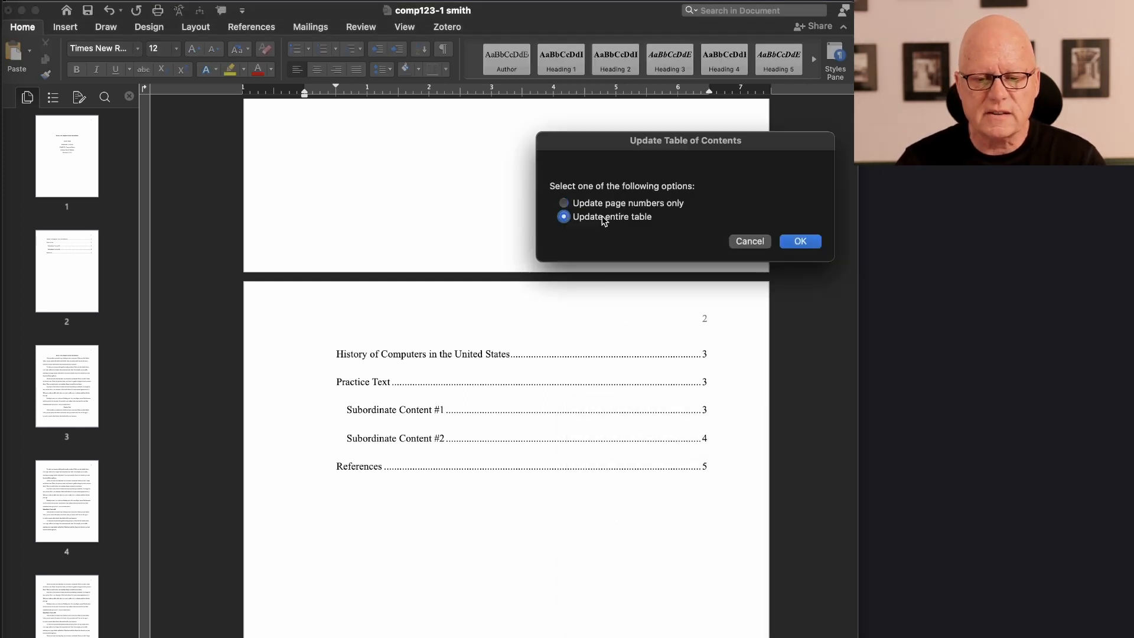
click(799, 242)
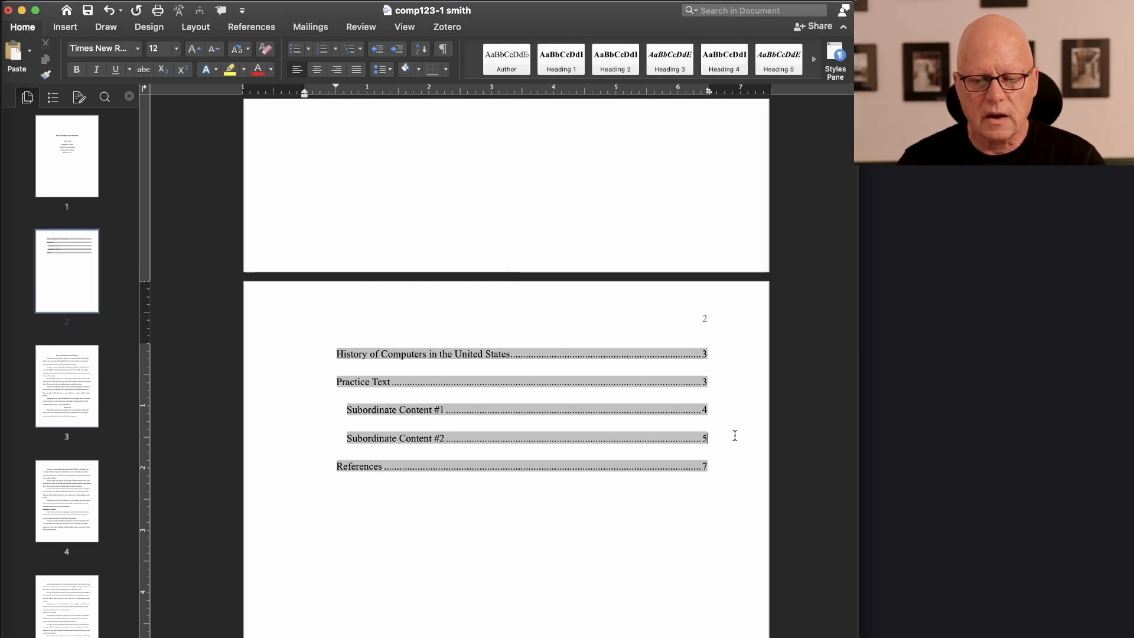
click(276, 373)
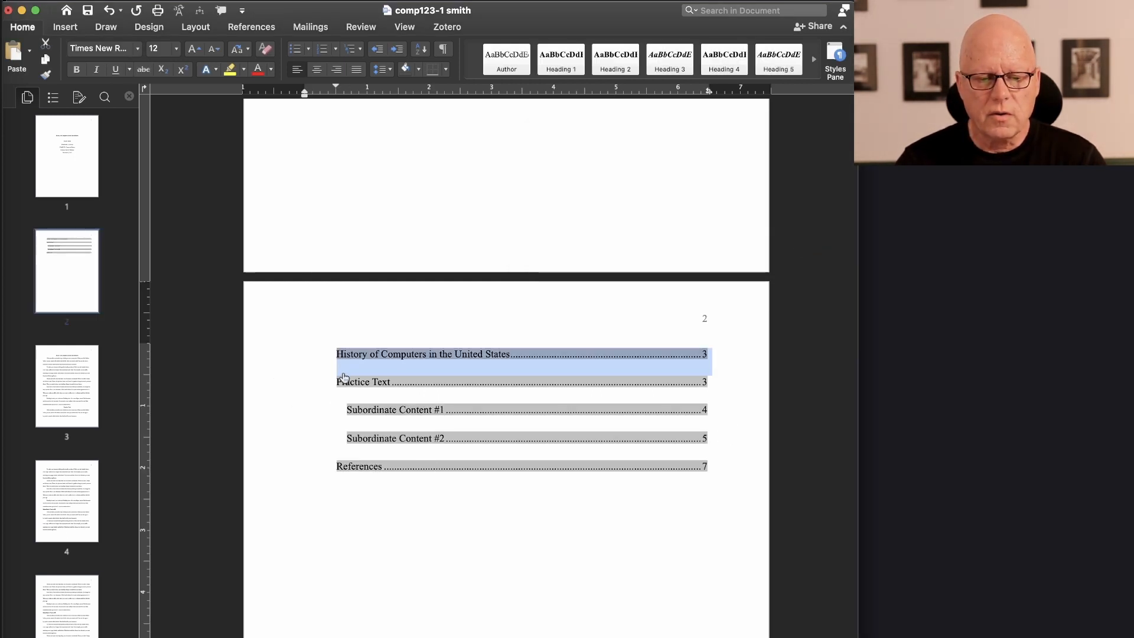
click(477, 534)
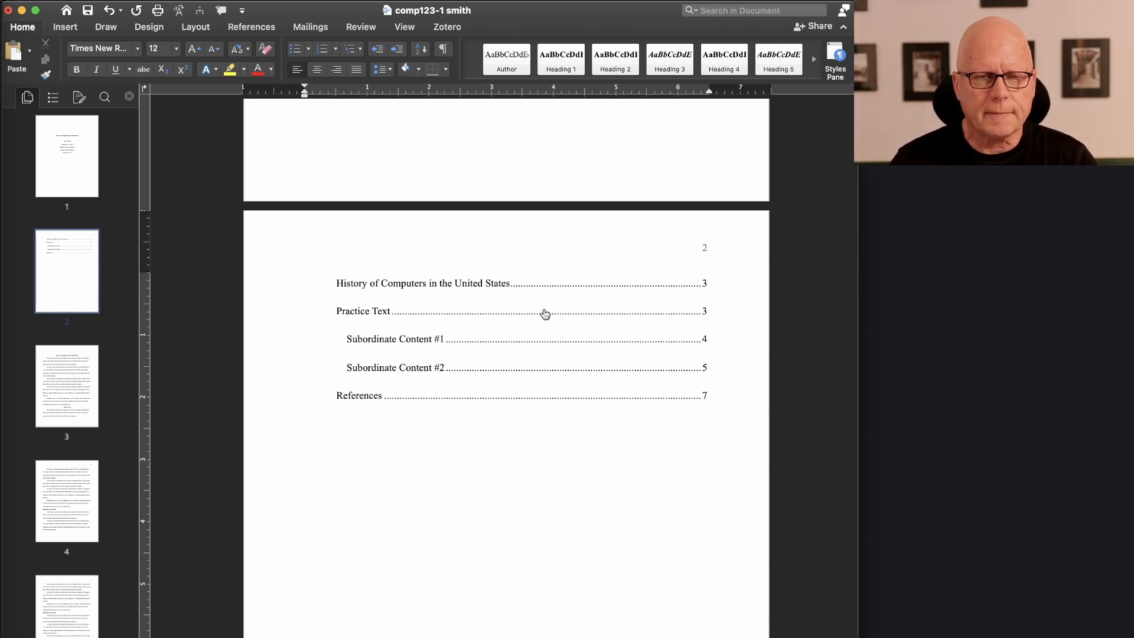
scroll(543, 313, up, 2)
scroll(544, 313, up, 6)
scroll(546, 310, down, 3)
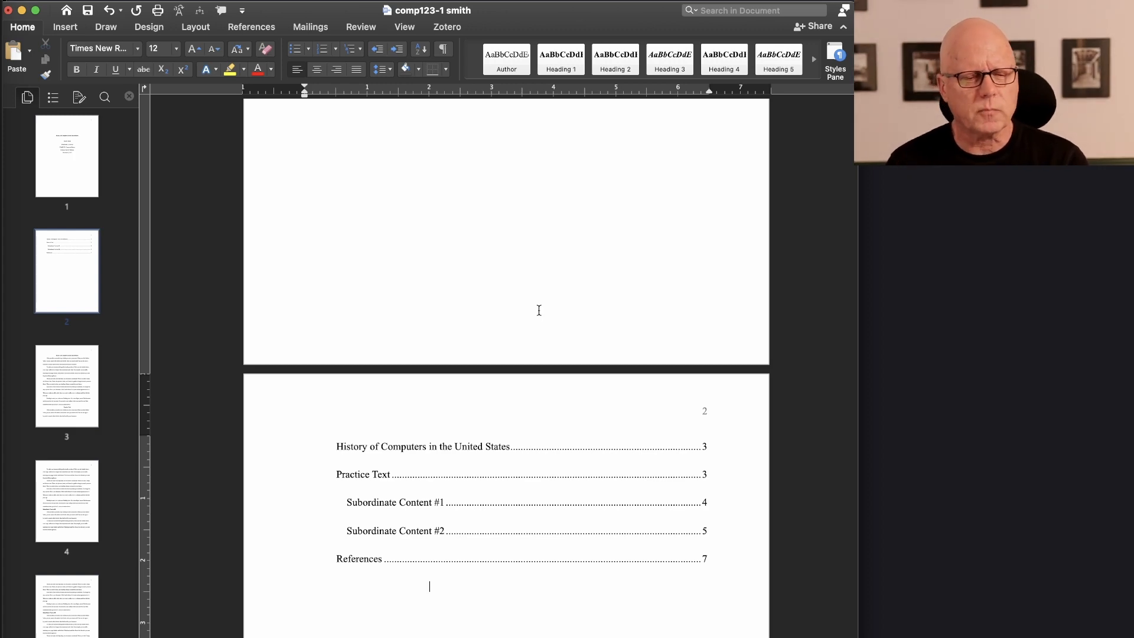
Check the styles applied to the History of Computers in the United States title and the Practice Text heading on page 3
scroll(512, 499, down, 10)
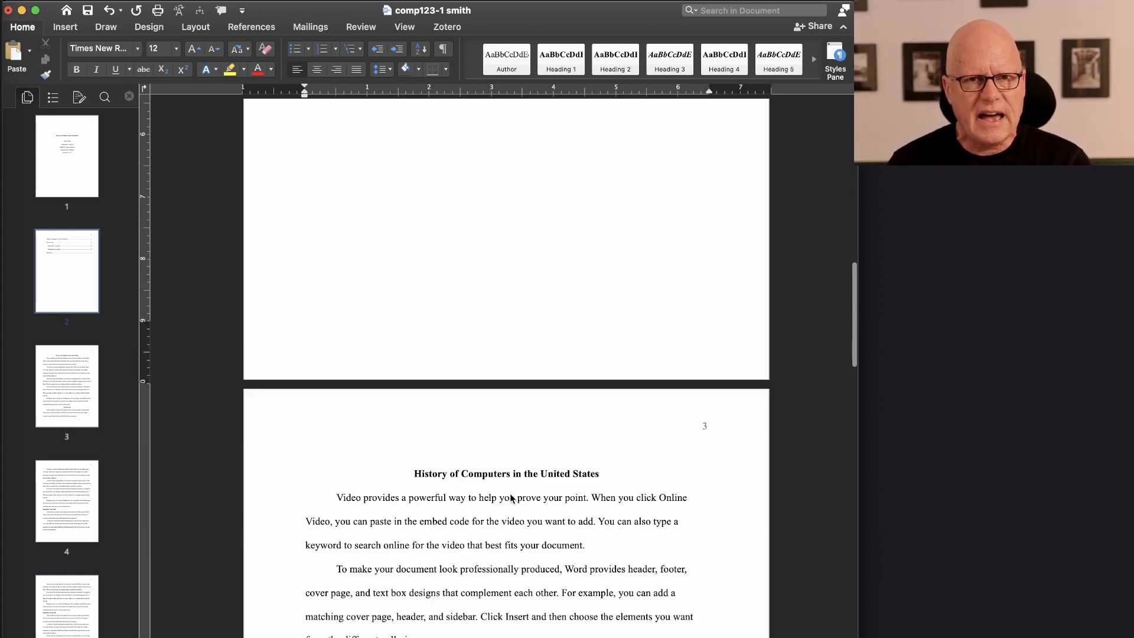
scroll(511, 500, down, 5)
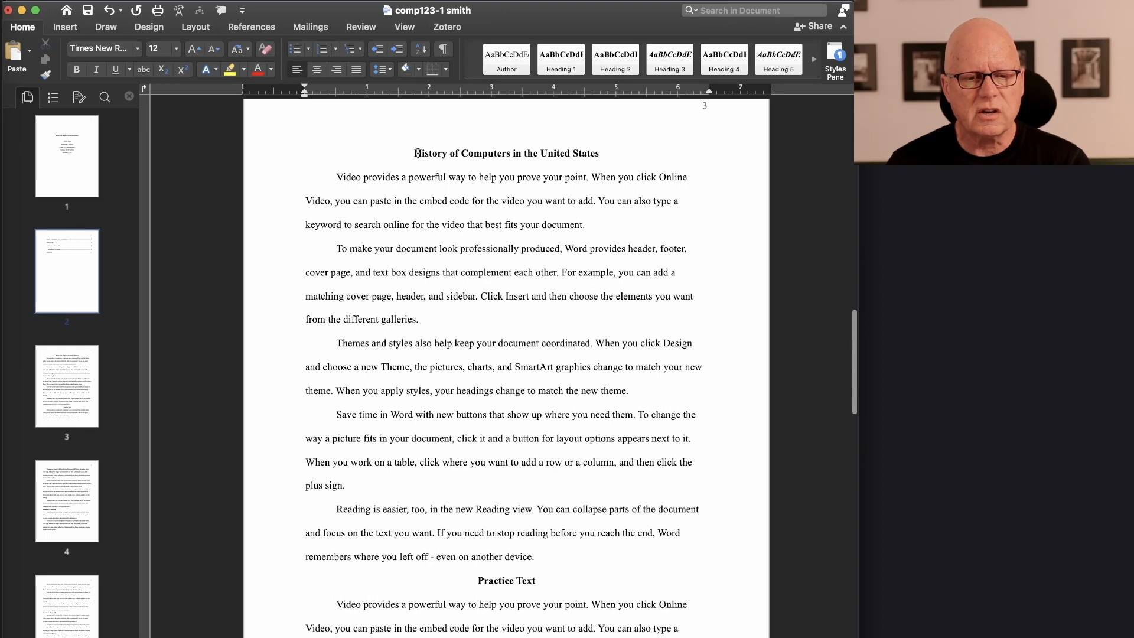
drag(418, 153, 598, 152)
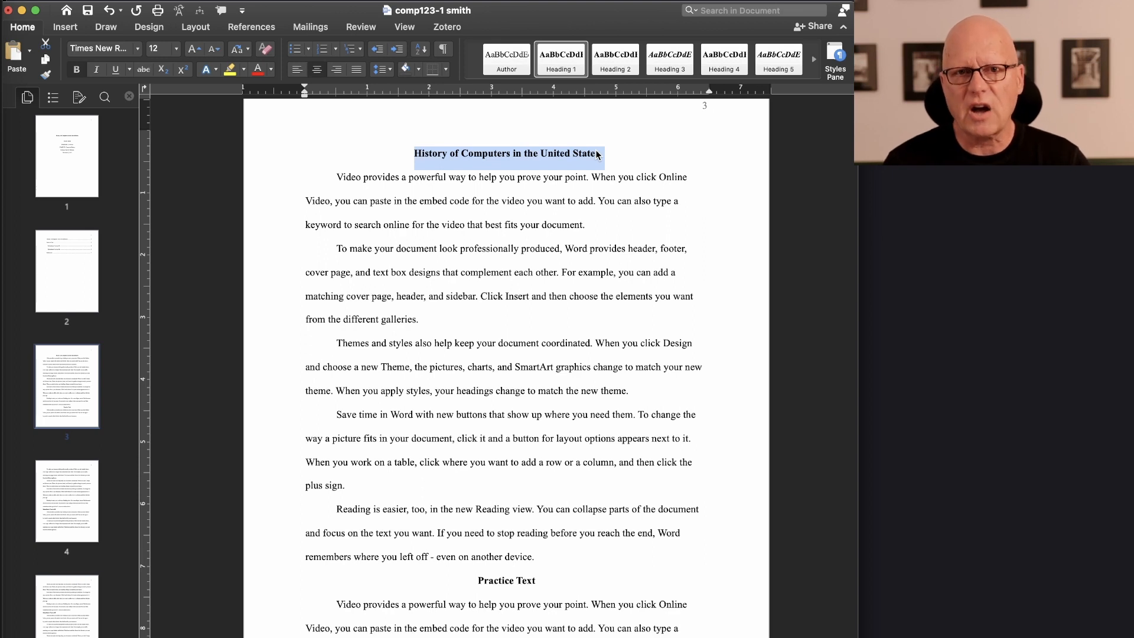
scroll(582, 109, down, 1)
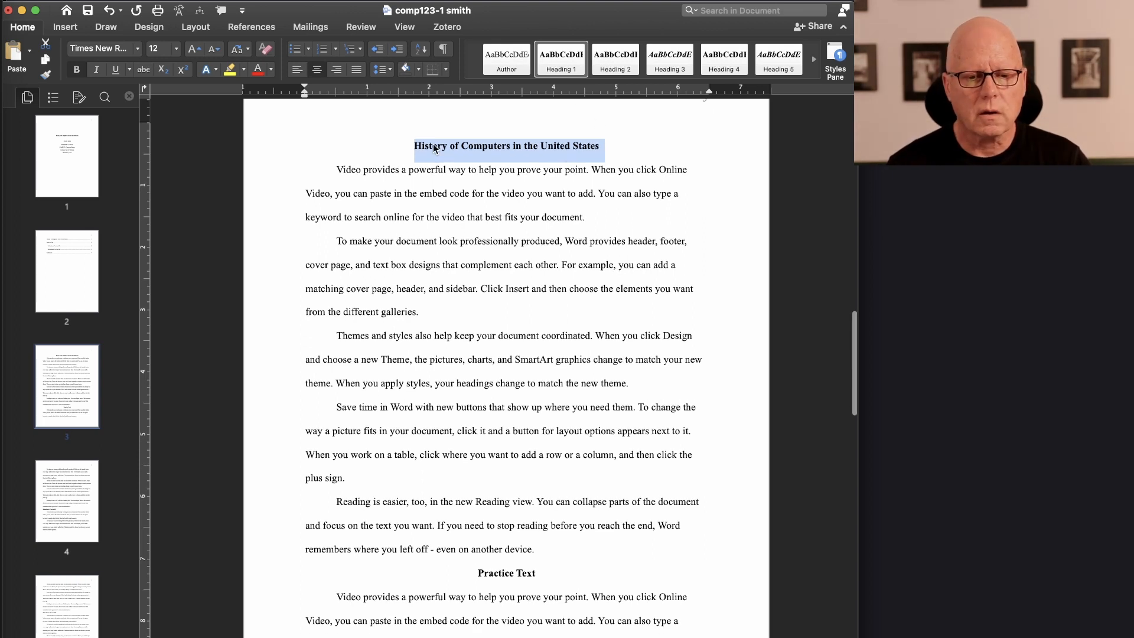
click(417, 146)
drag(417, 146, 602, 145)
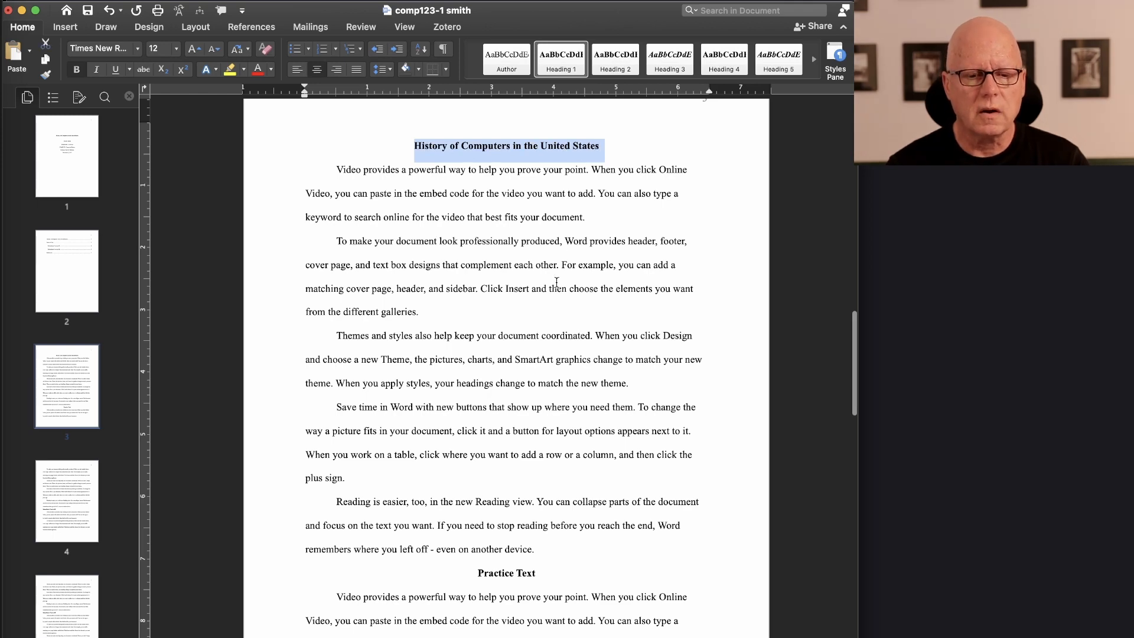
scroll(498, 377, down, 5)
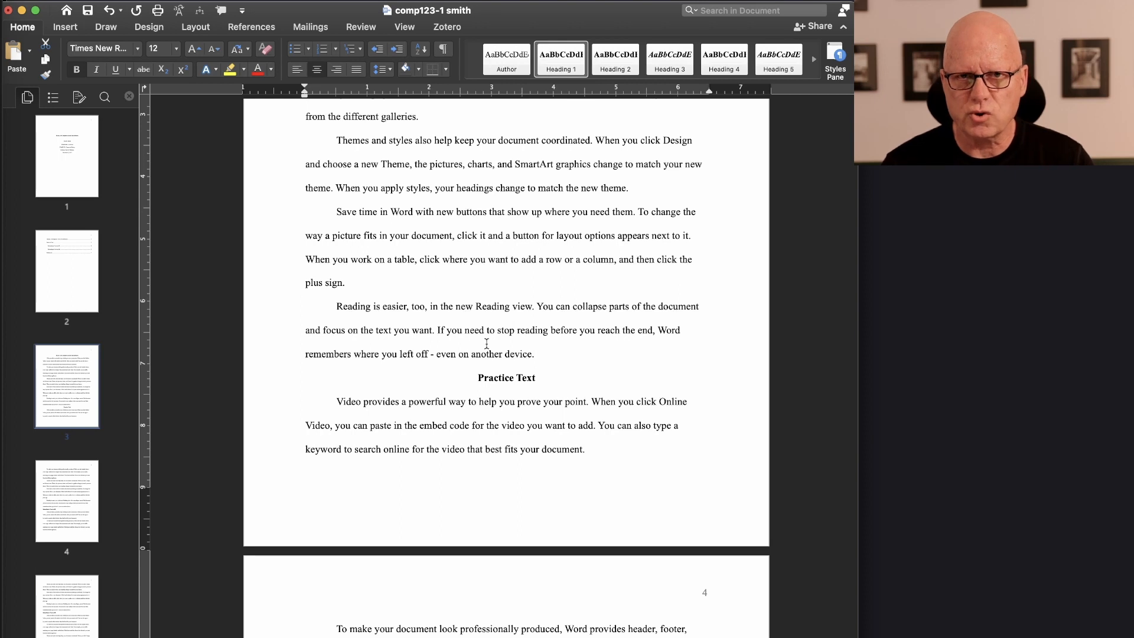
drag(476, 374, 540, 378)
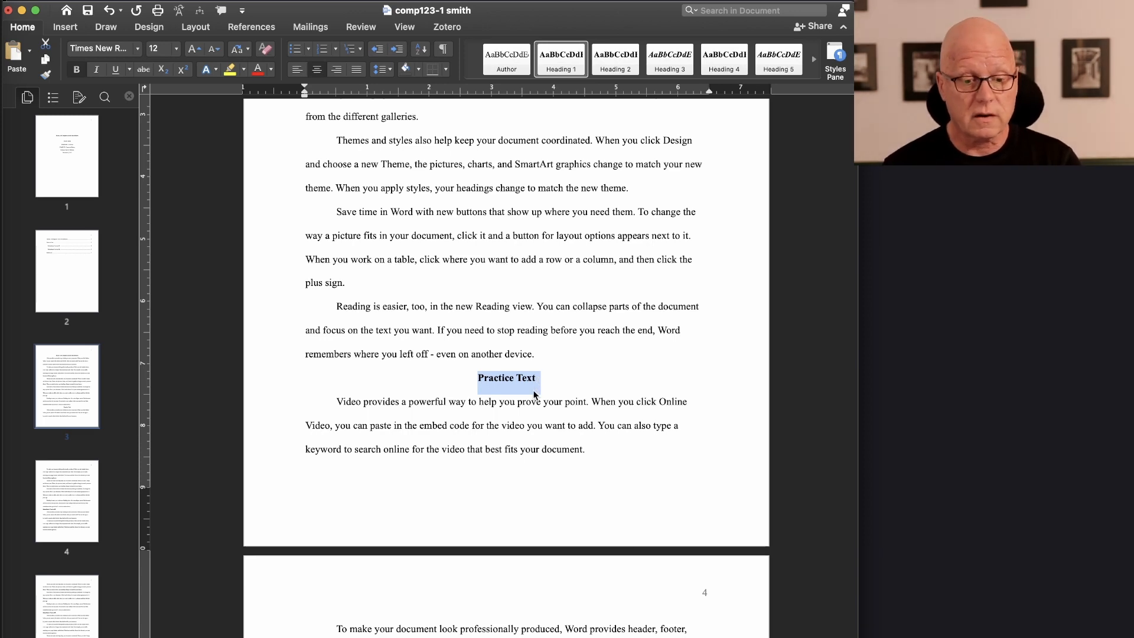
Check the styles applied to the Subordinate Content #1 and Subordinate Content #2 headings on pages 4 and 5
scroll(532, 392, down, 10)
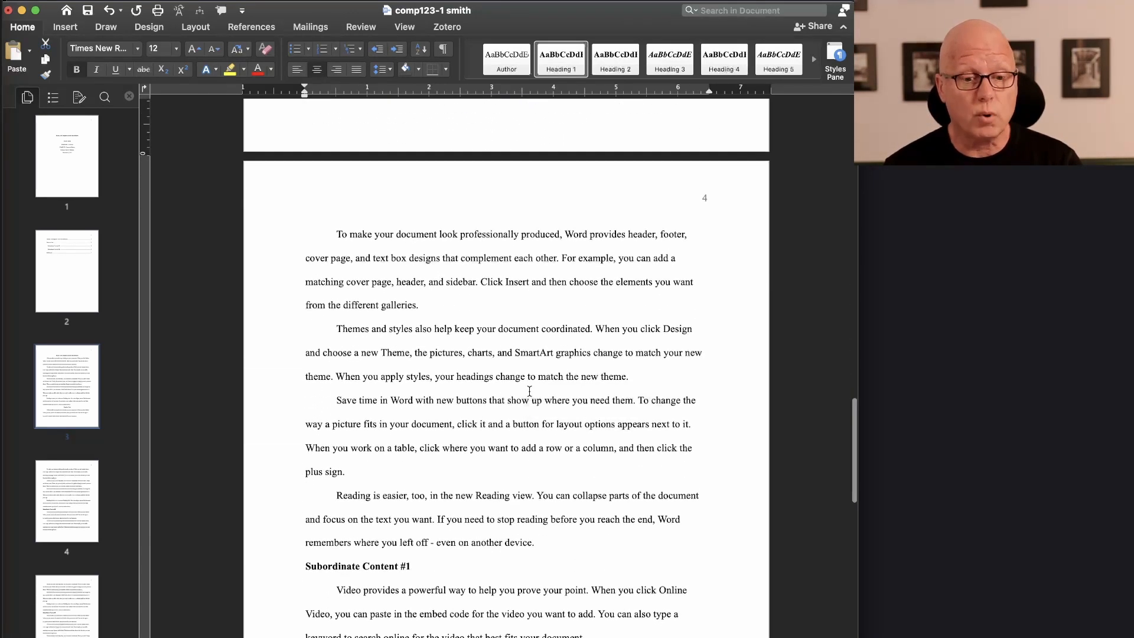
scroll(502, 384, down, 5)
drag(423, 370, 307, 376)
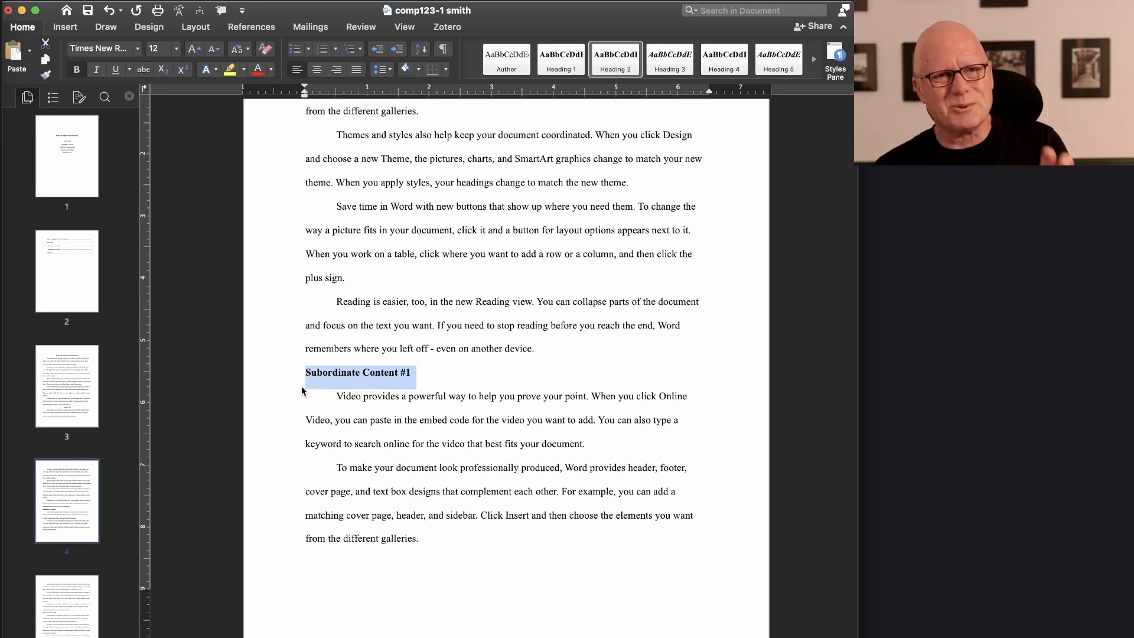
scroll(345, 389, down, 5)
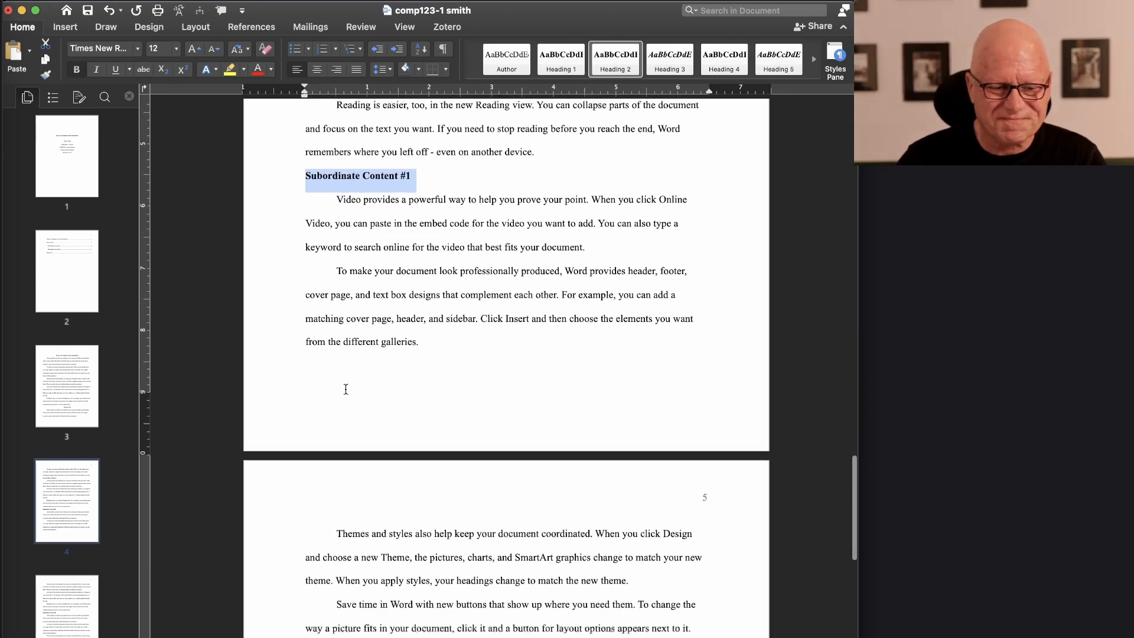
scroll(346, 389, down, 6)
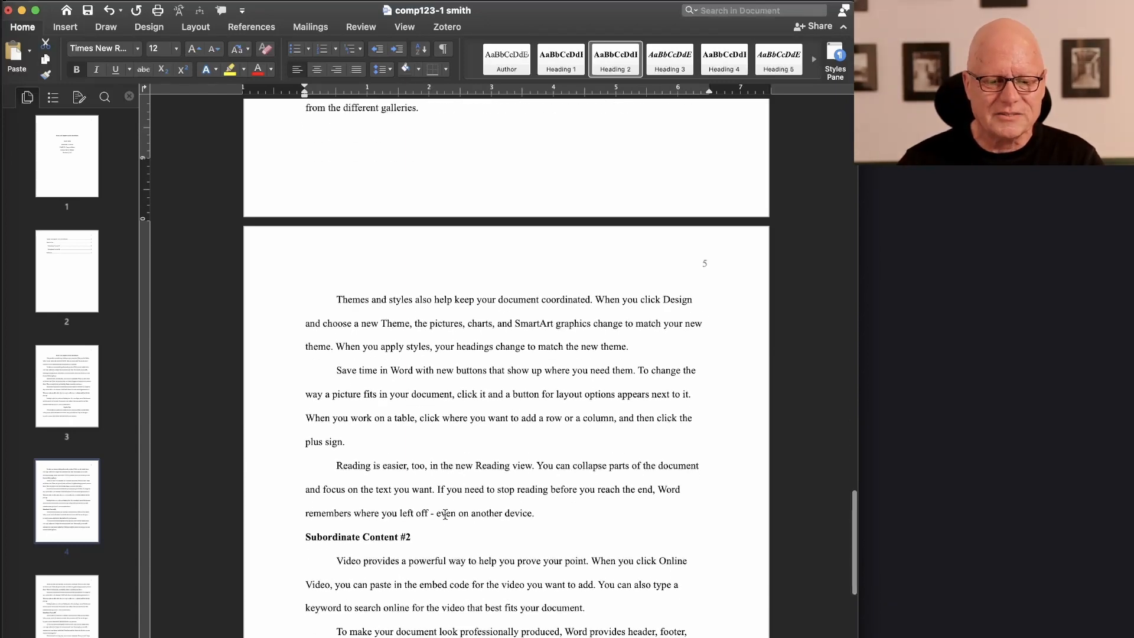
drag(412, 538, 306, 540)
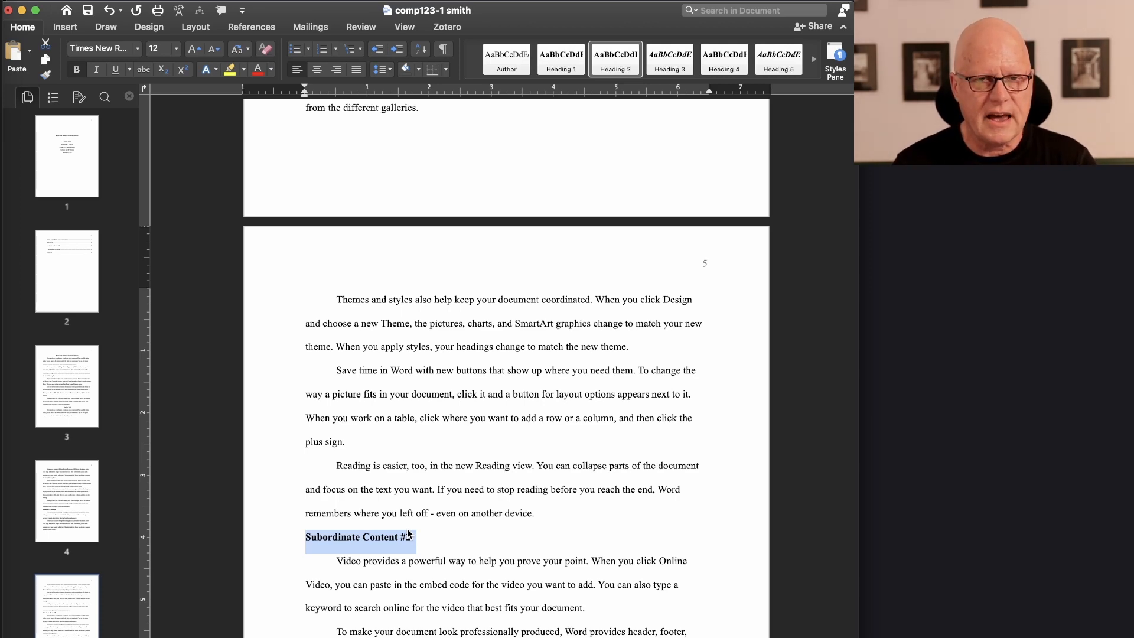
Try the Heading 2 and Heading 3 styles on the Practice Text heading, return it to Heading 1, and reselect the heading text
scroll(378, 454, up, 15)
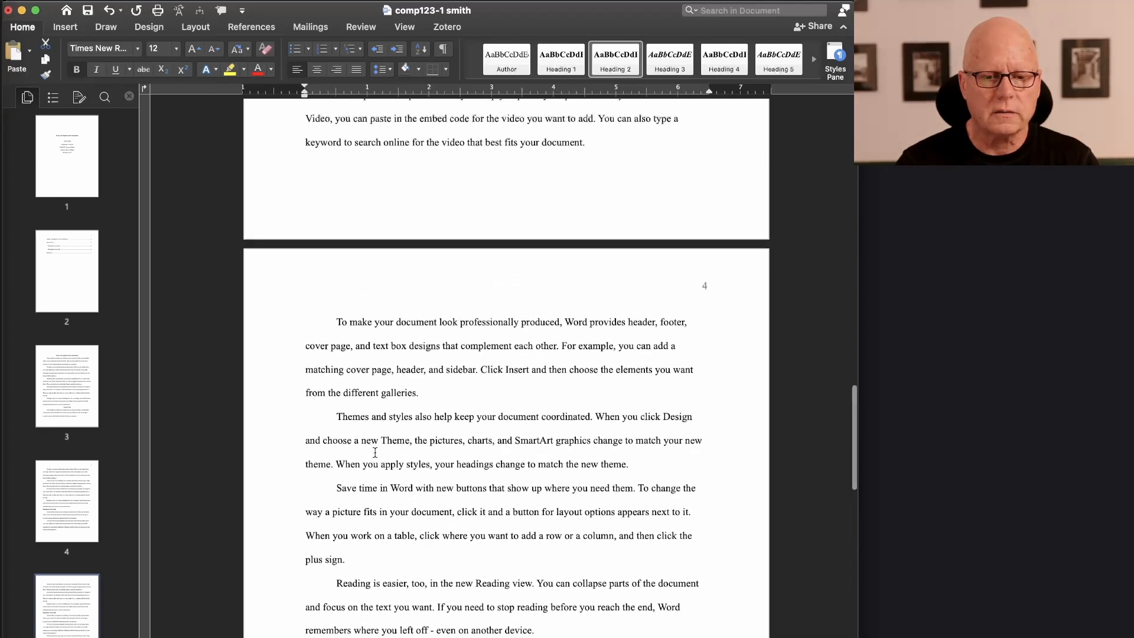
scroll(375, 453, up, 8)
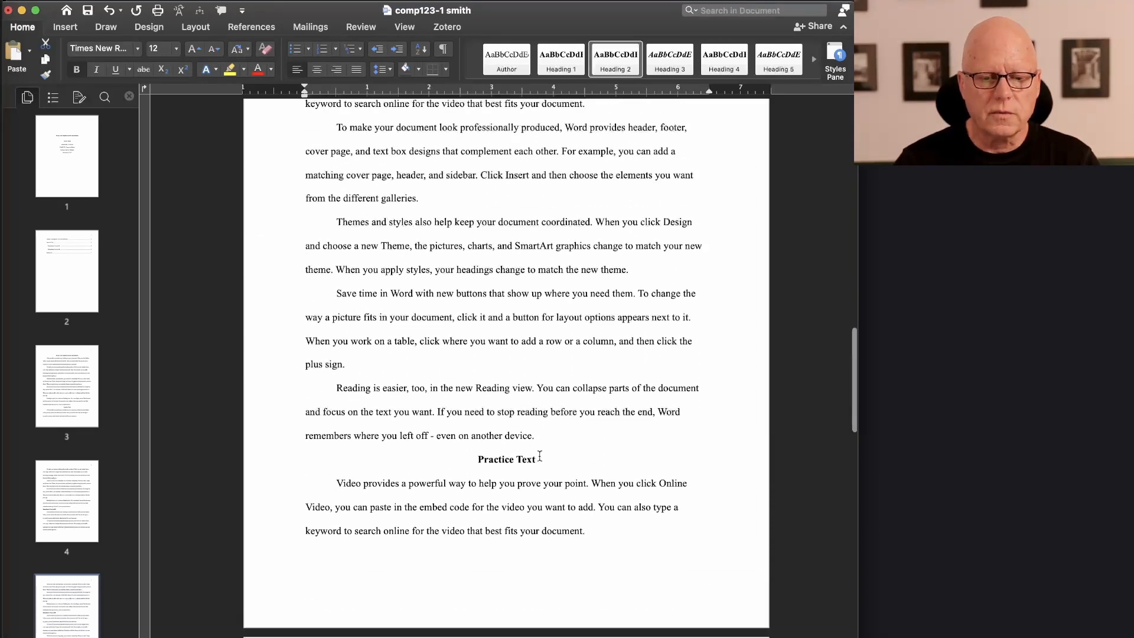
drag(540, 458, 467, 460)
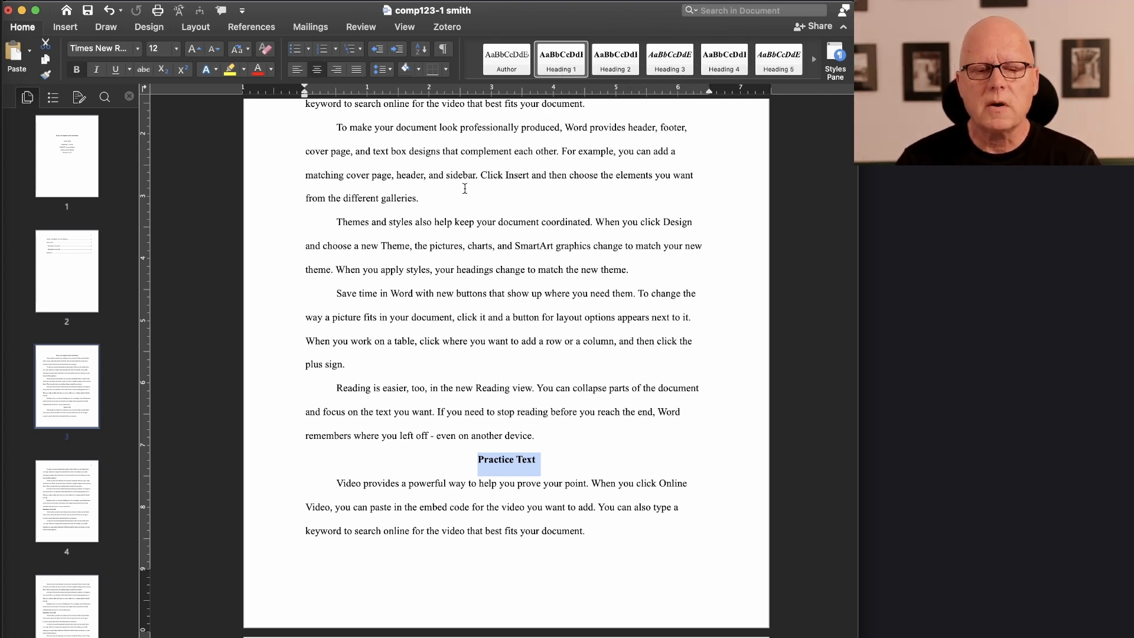
click(559, 64)
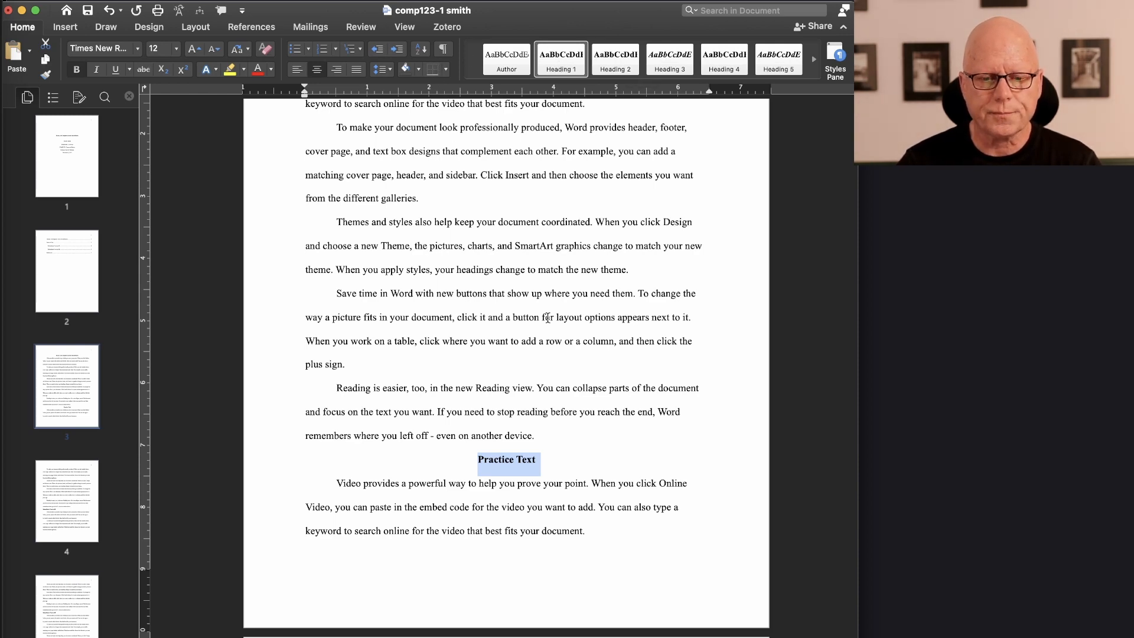
scroll(546, 316, down, 5)
scroll(549, 301, down, 2)
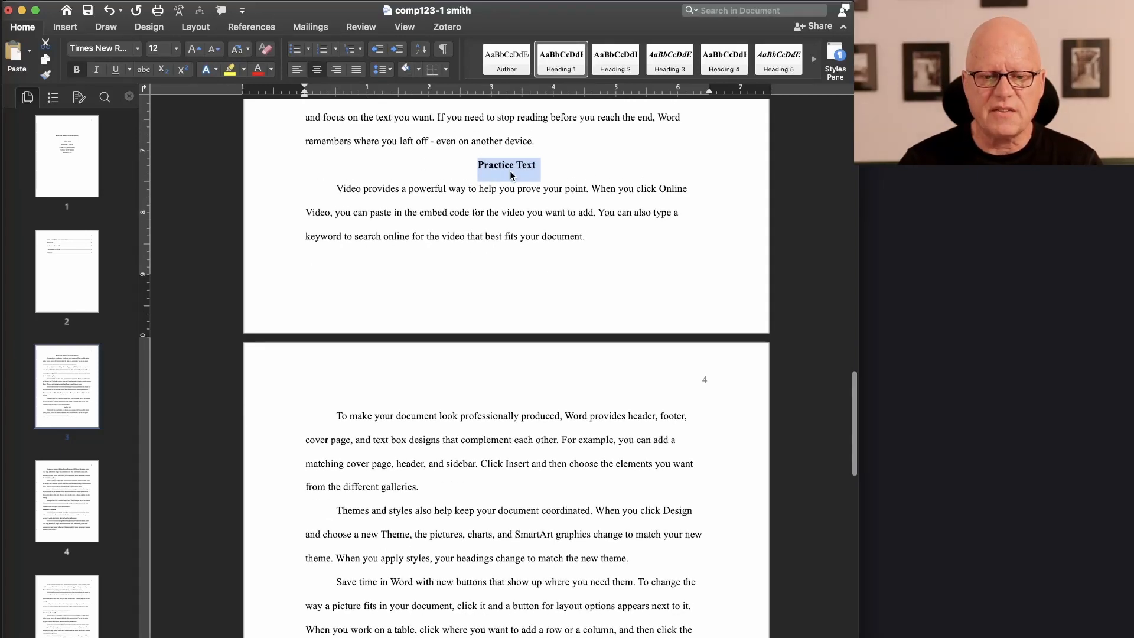
click(622, 67)
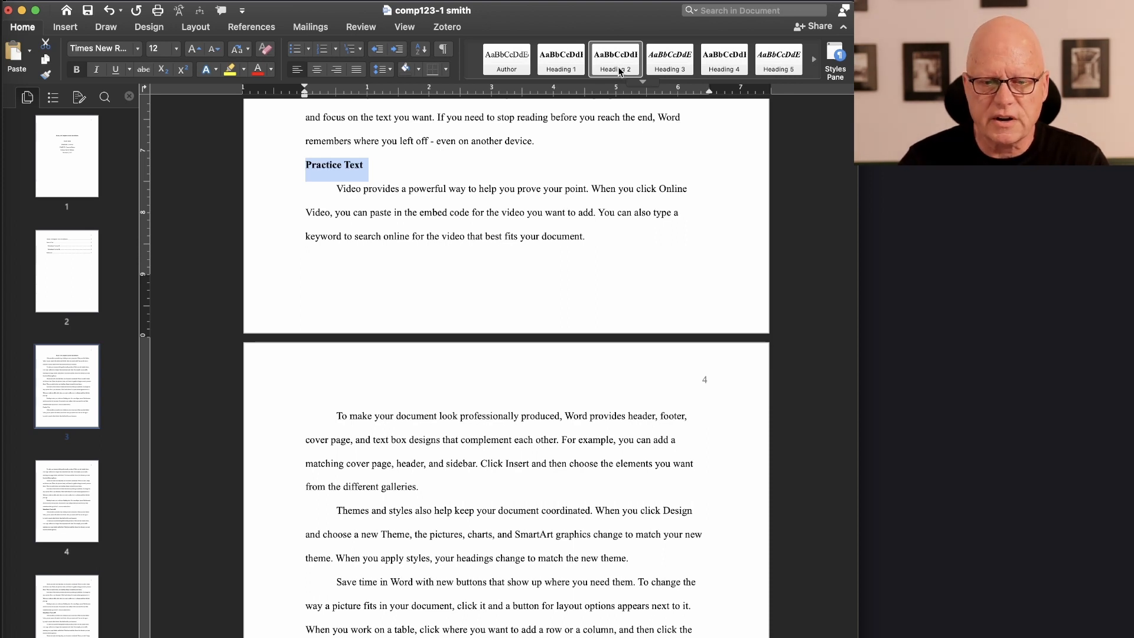
click(671, 69)
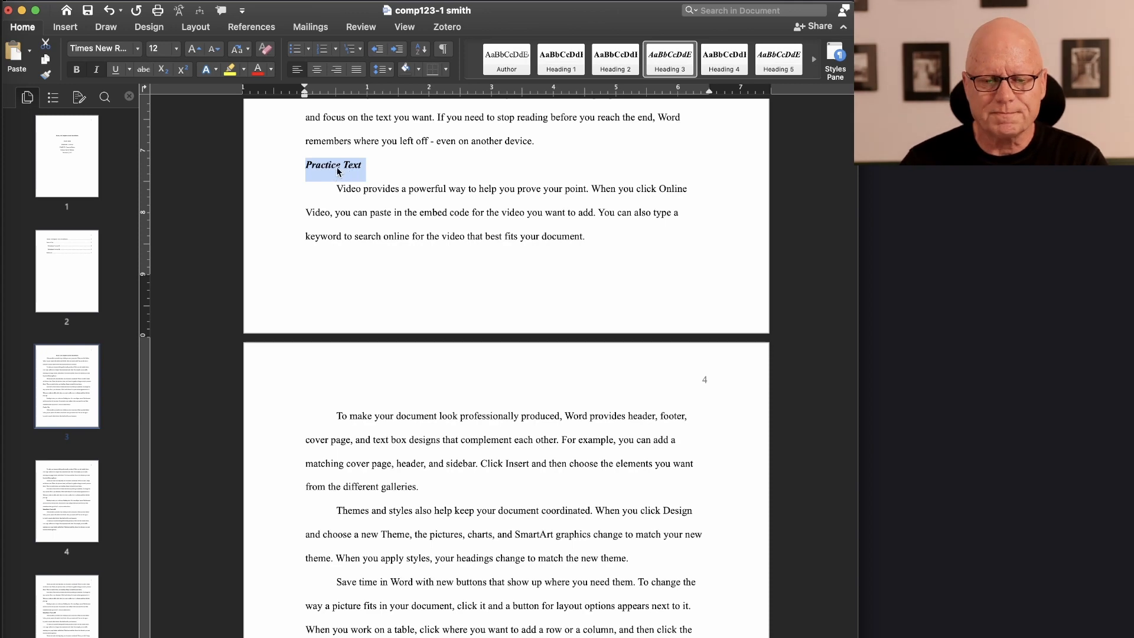
click(561, 59)
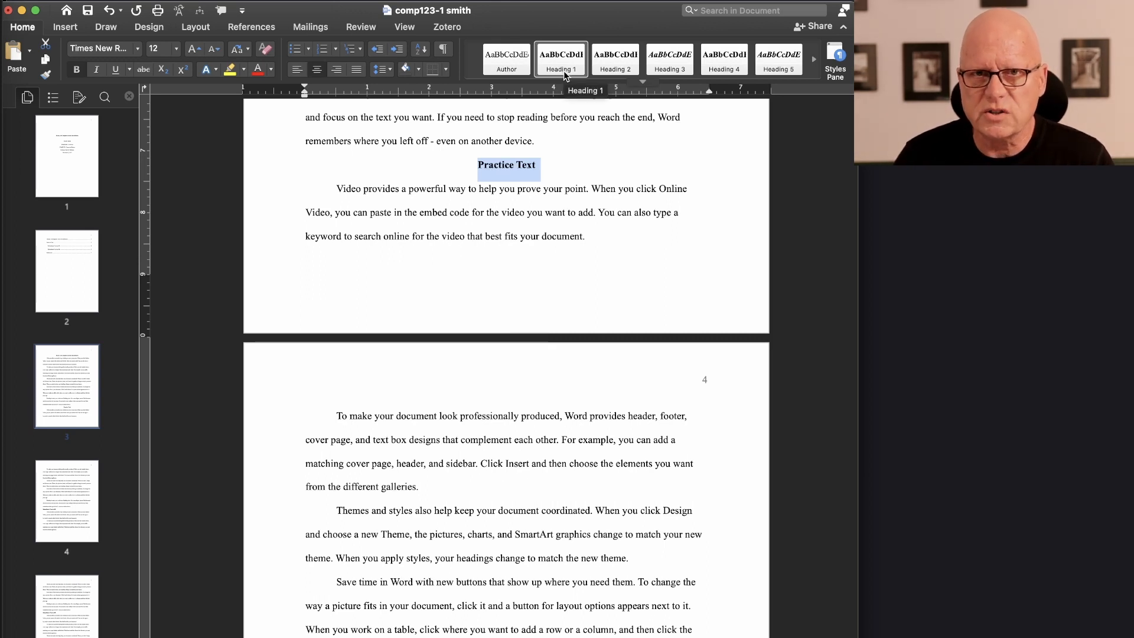
click(497, 166)
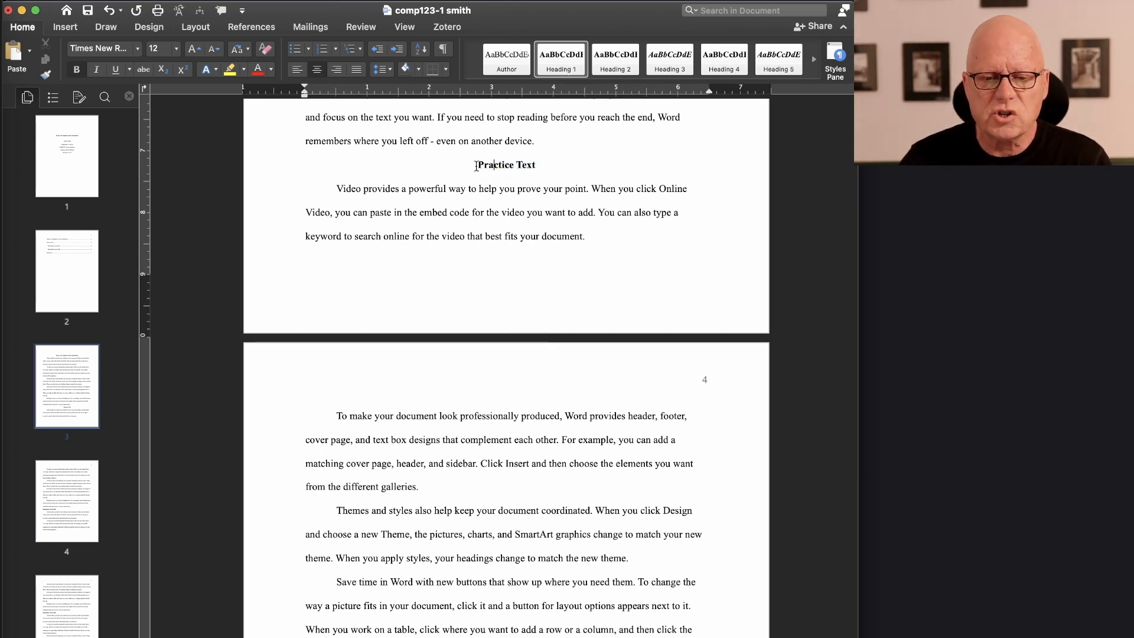
drag(476, 166, 536, 166)
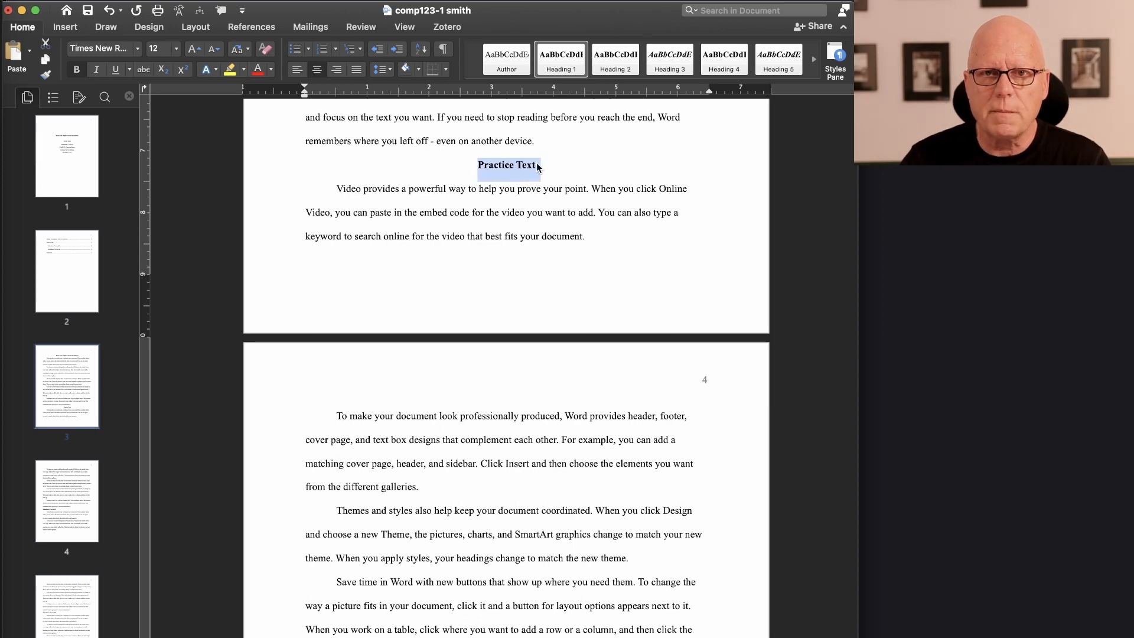